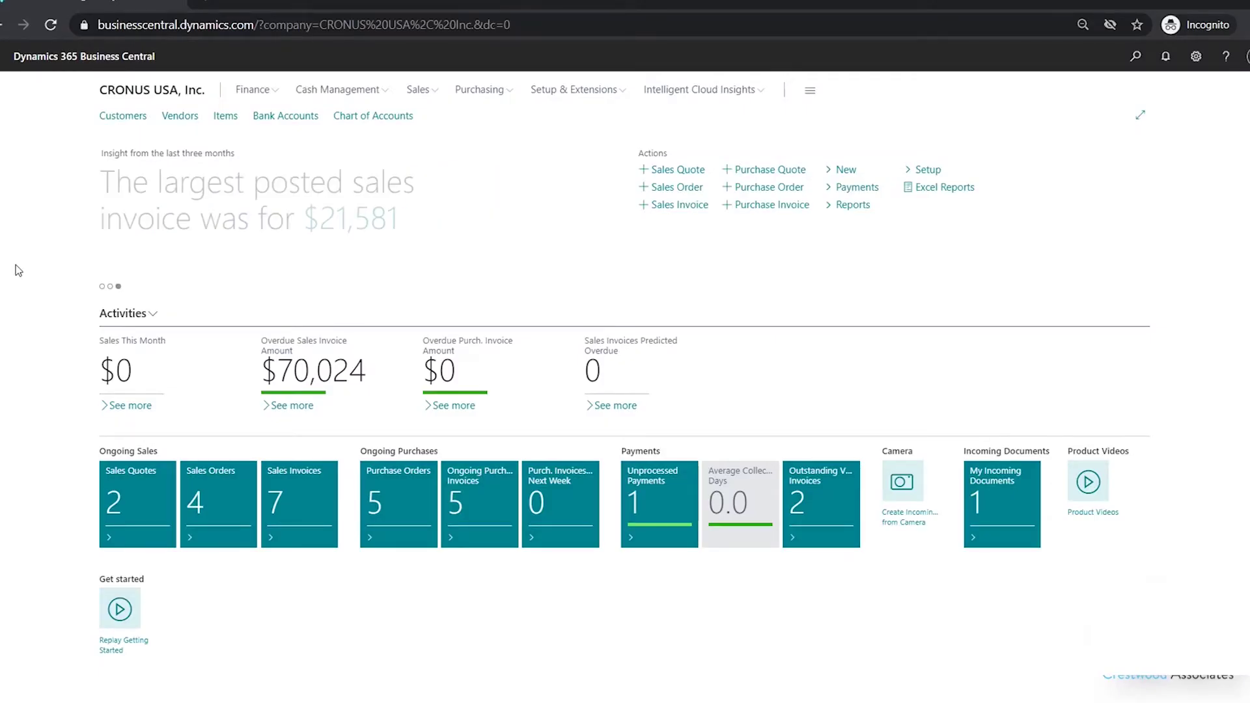
Open the DEFAULT batch of the general journals.
{"action": "left_click", "coordinate": [250, 90]}
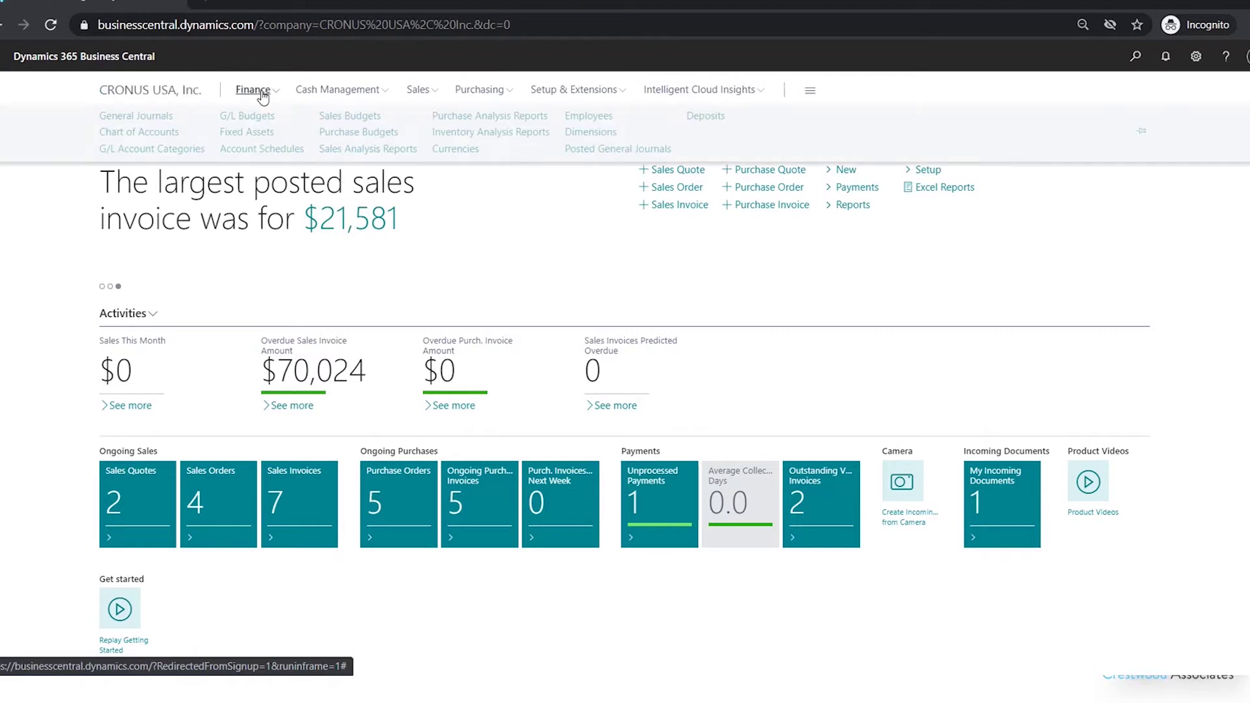
{"action": "left_click", "coordinate": [125, 129]}
{"action": "left_click", "coordinate": [251, 90]}
{"action": "left_click", "coordinate": [158, 119]}
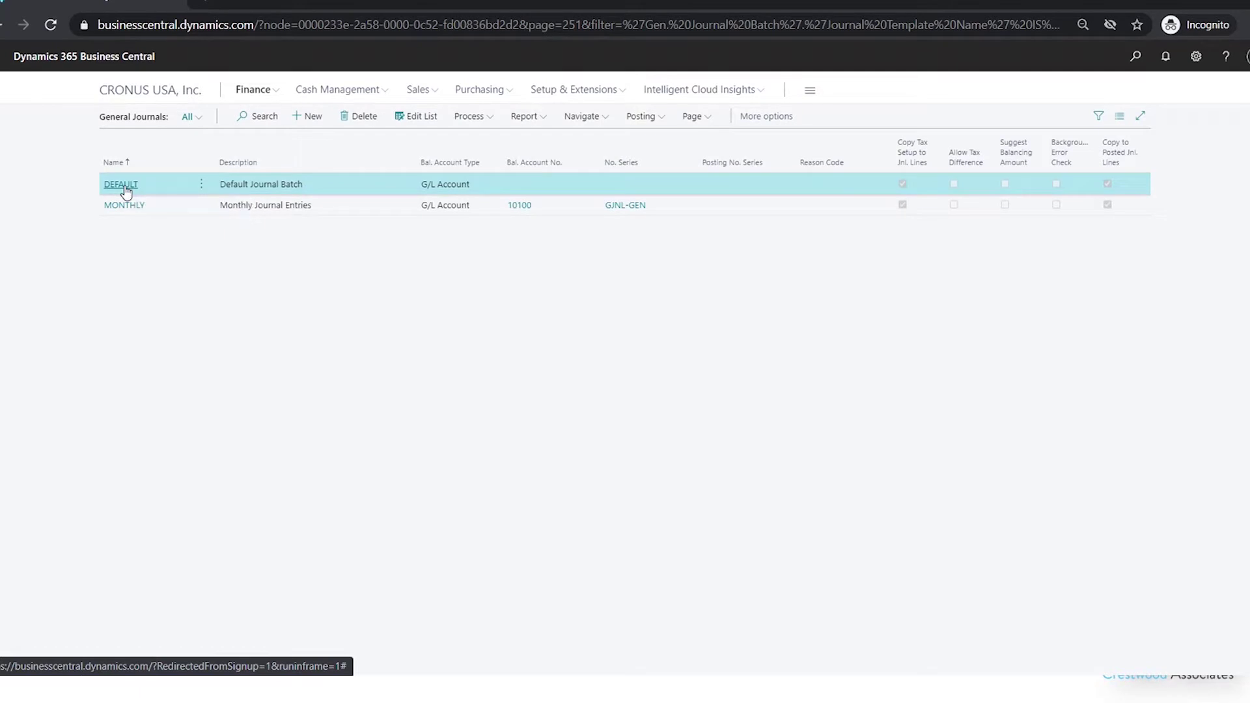
{"action": "left_click", "coordinate": [125, 189]}
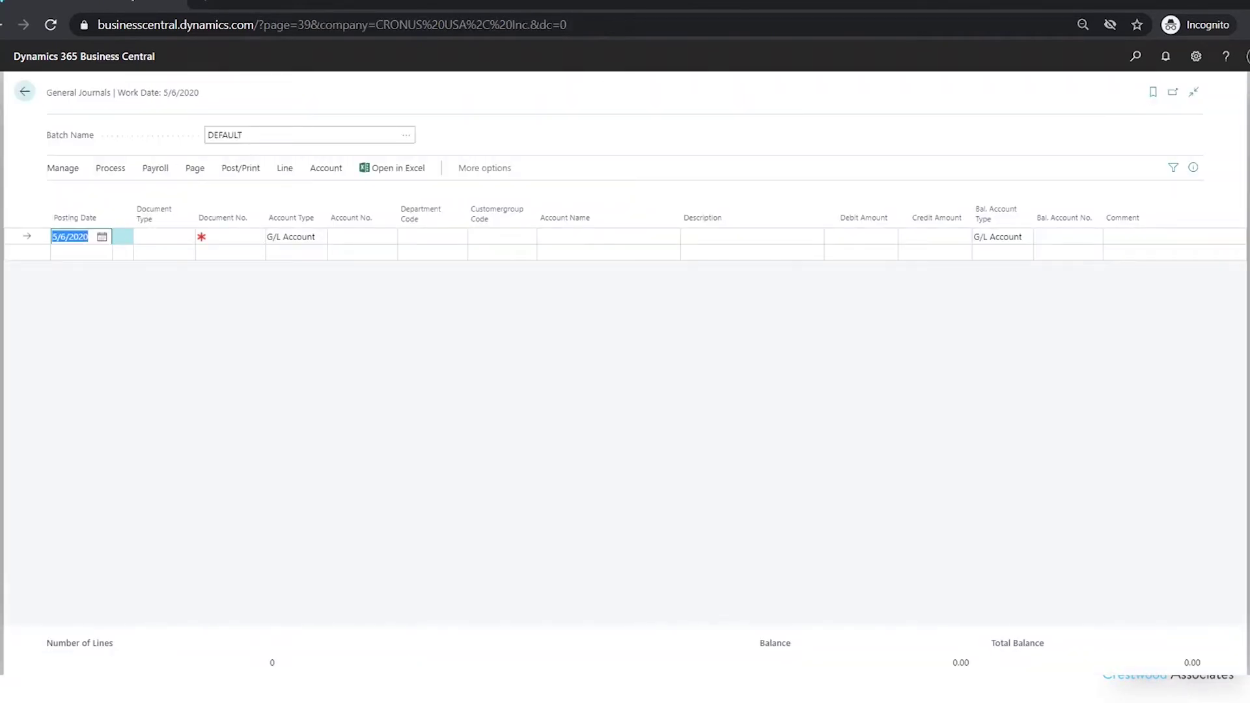
Set the first journal line's posting date to 12/30/2020 and its document number to TRAIN123020.
{"action": "type", "text": "1233020"}
{"action": "key", "text": "Tab"}
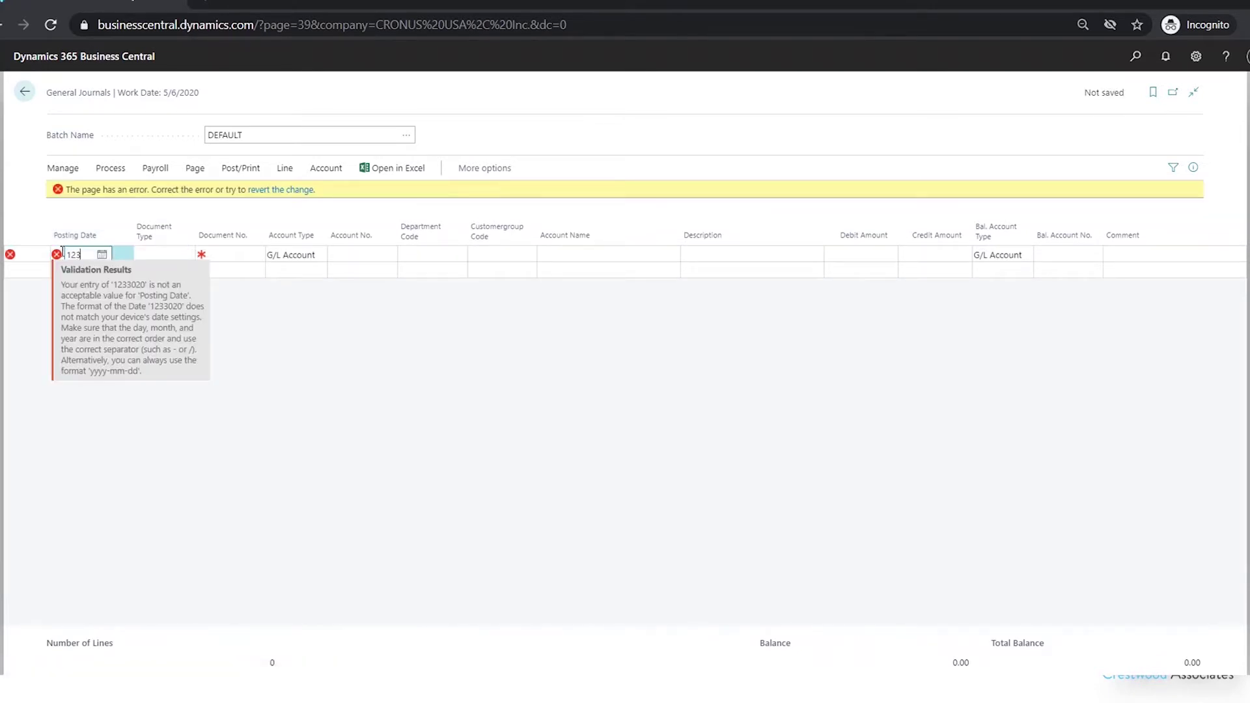
{"action": "left_click", "coordinate": [248, 235]}
{"action": "type", "text": "train123020"}
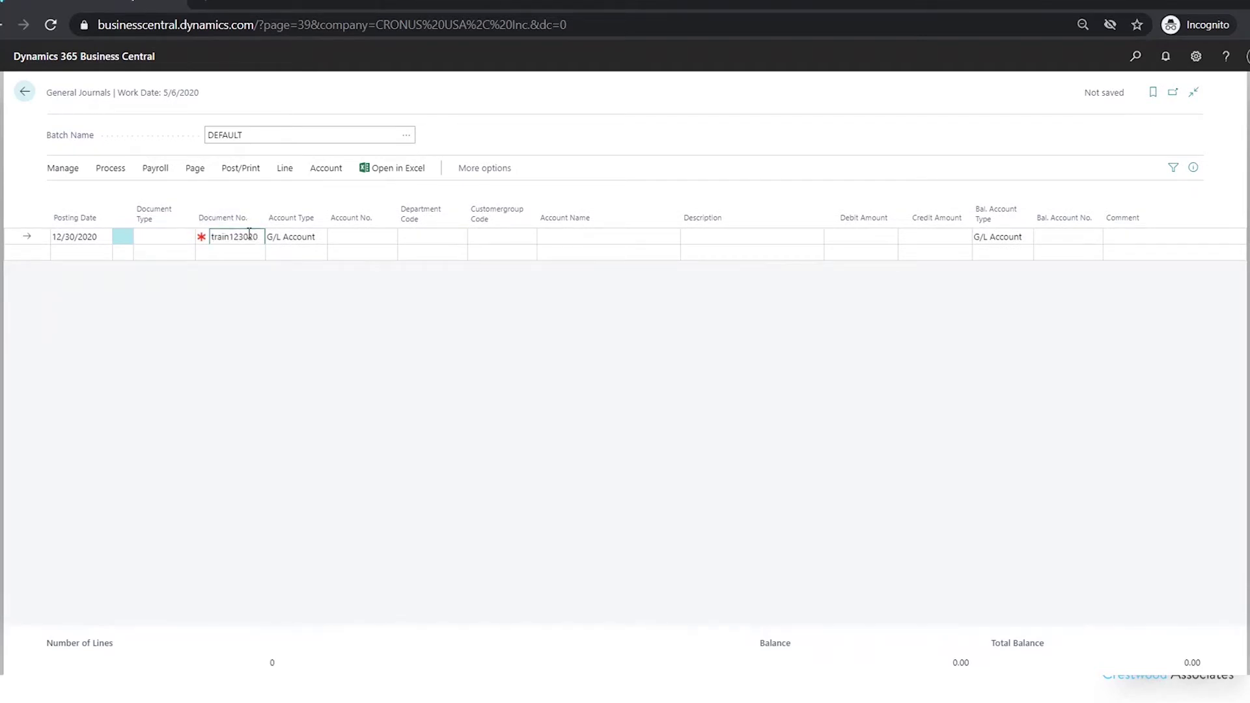
{"action": "key", "text": "Tab"}
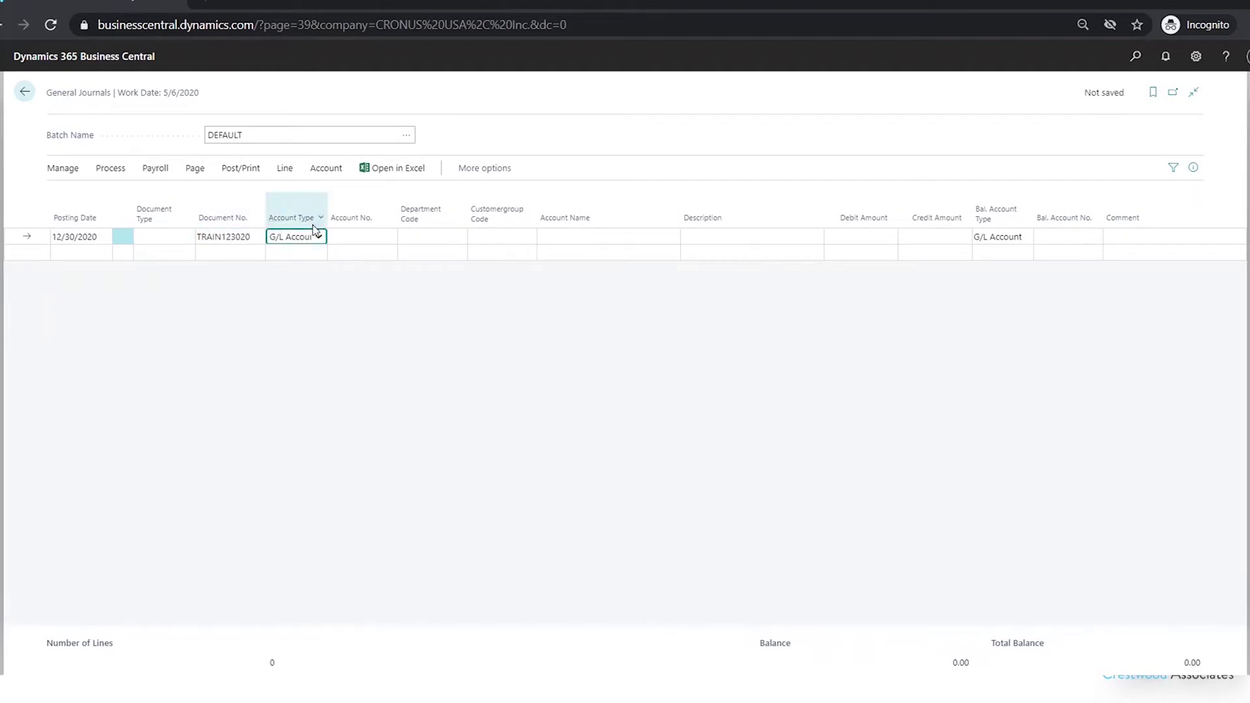
Assign G/L account 40100 (Income, Services) to the journal line with a credit amount of 500.00.
{"action": "left_click", "coordinate": [376, 237]}
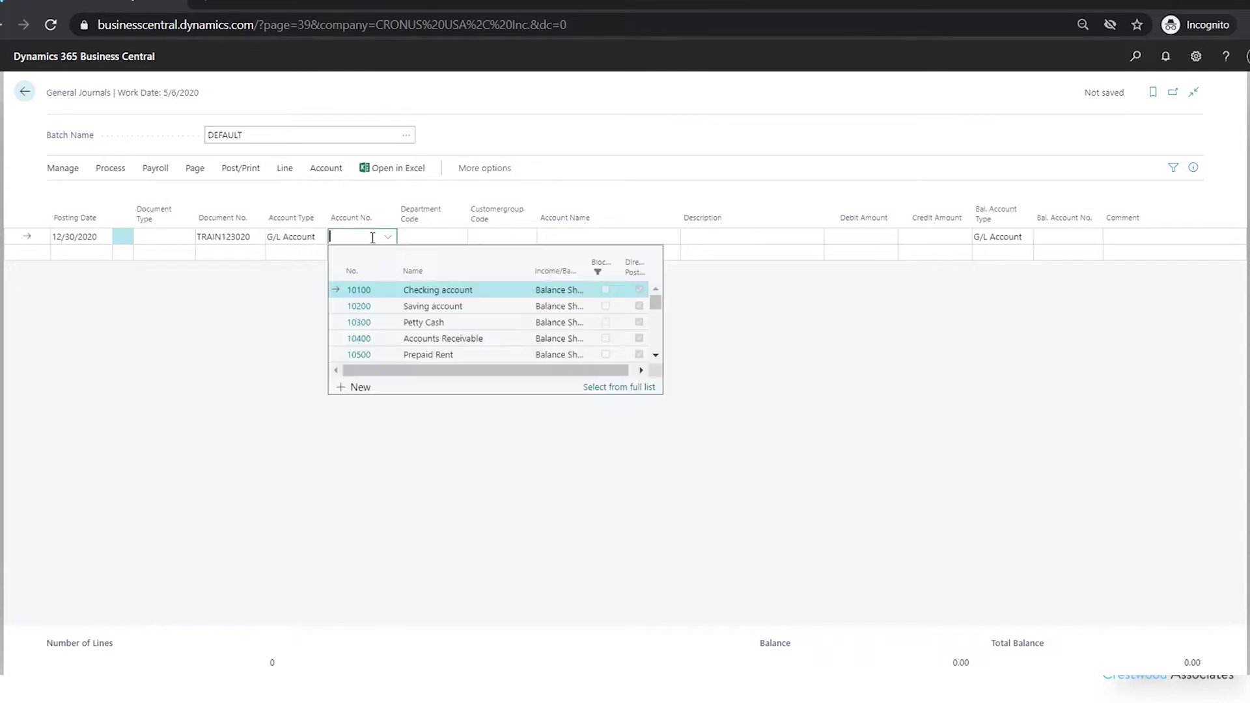
{"action": "type", "text": "40*"}
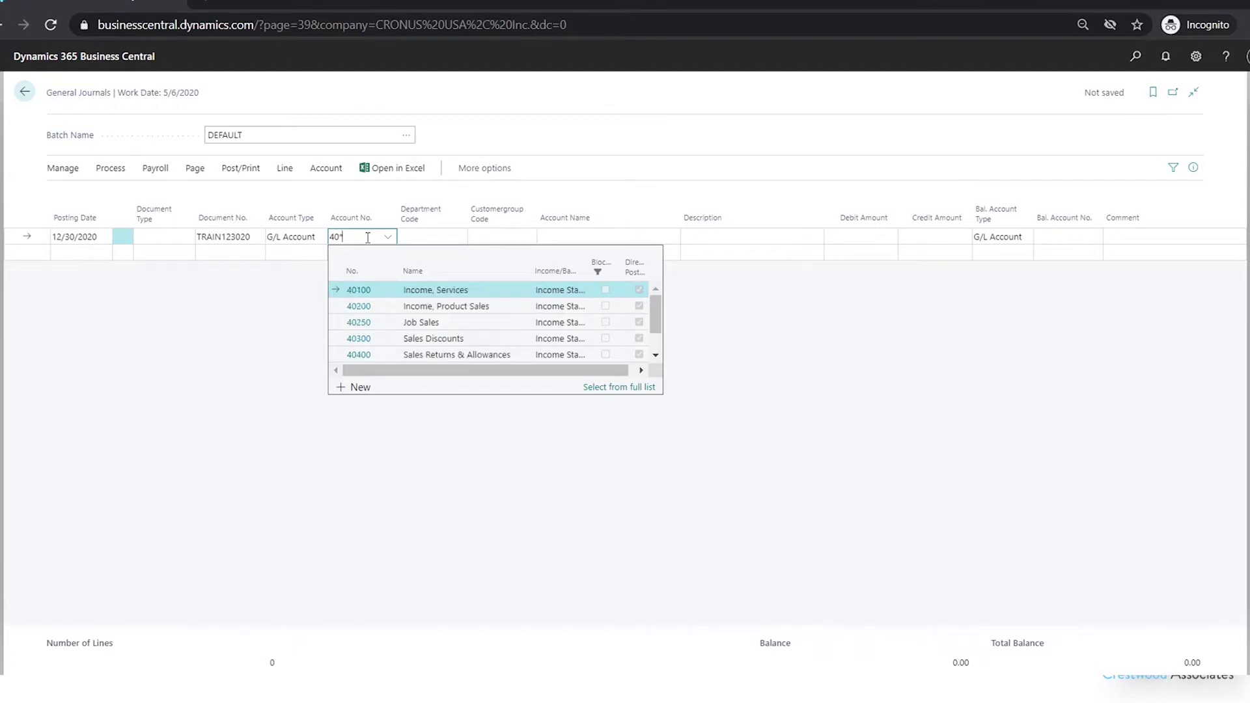
{"action": "left_click", "coordinate": [365, 291]}
{"action": "left_click", "coordinate": [930, 236]}
{"action": "type", "text": "500."}
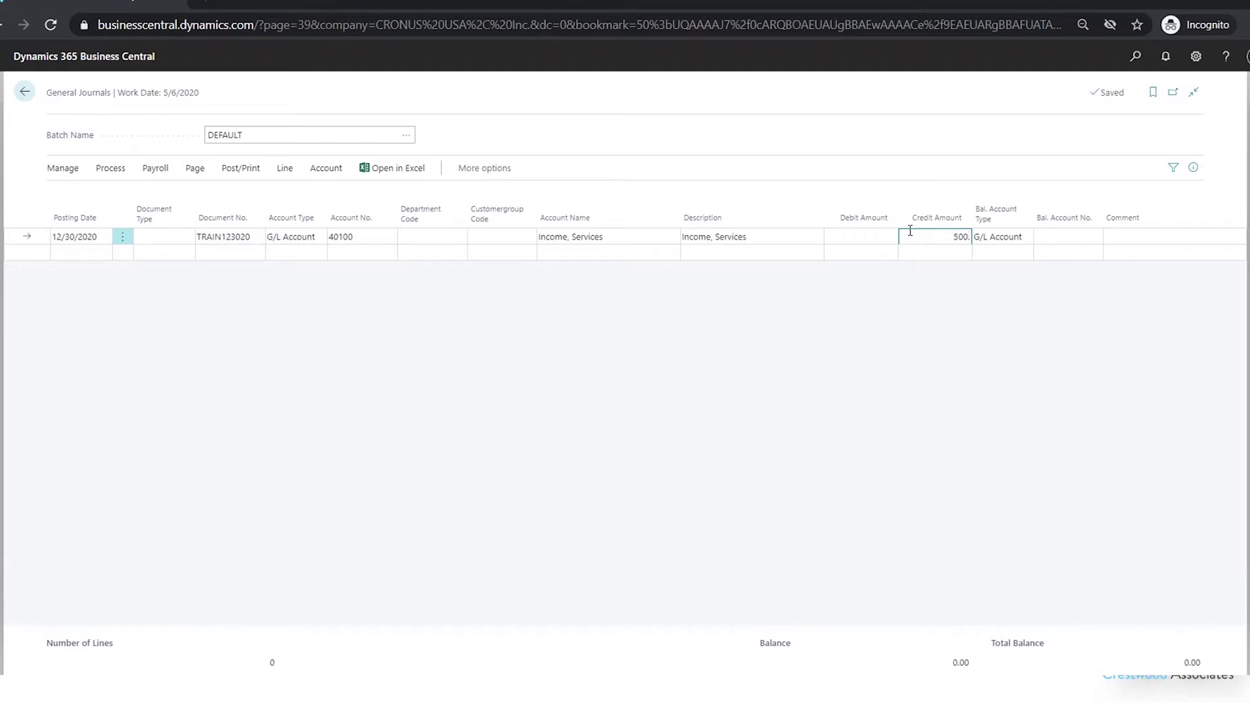
{"action": "key", "text": "Tab"}
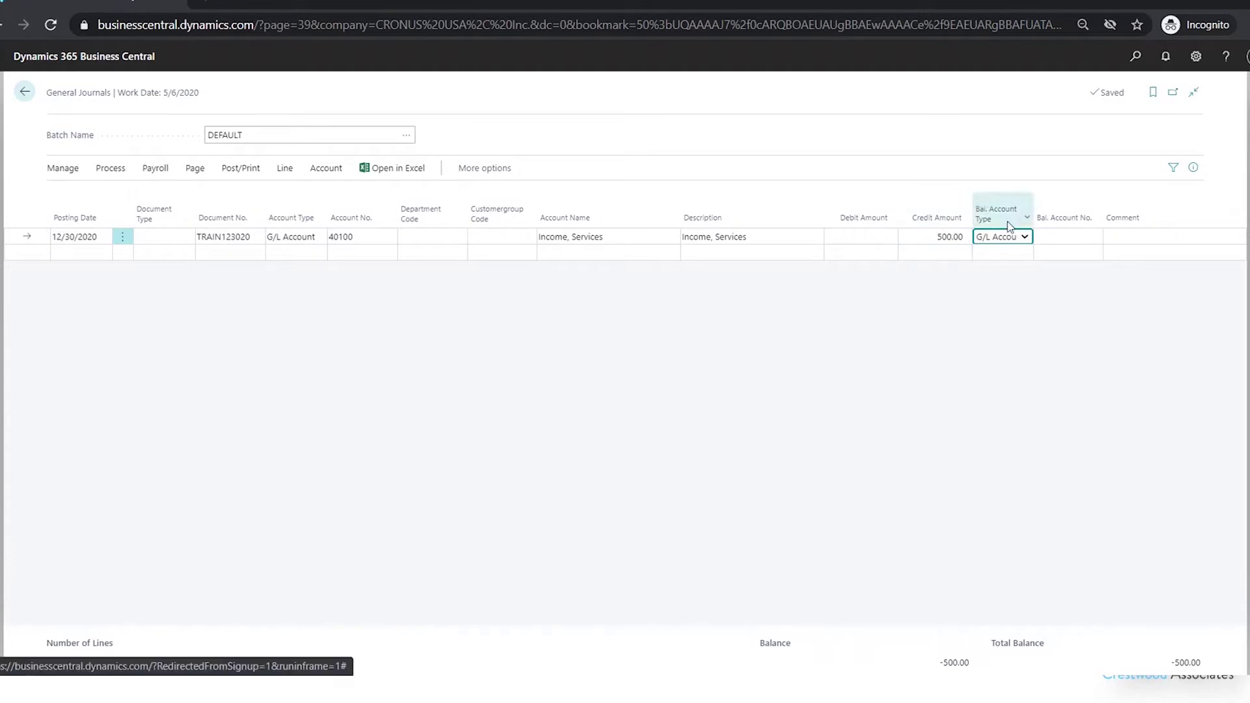
Set the line's balancing G/L account to 60500 (Processing Fees) and its department code to SALES.
{"action": "left_click", "coordinate": [1061, 236]}
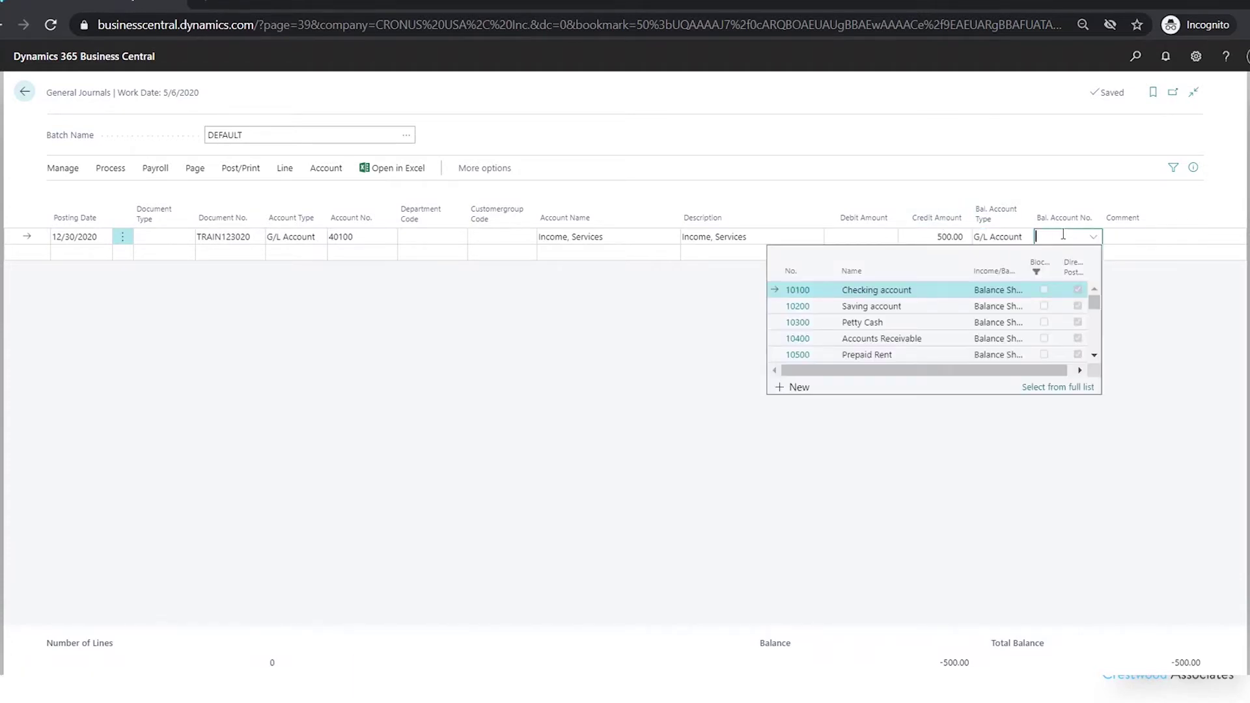
{"action": "type", "text": "6*"}
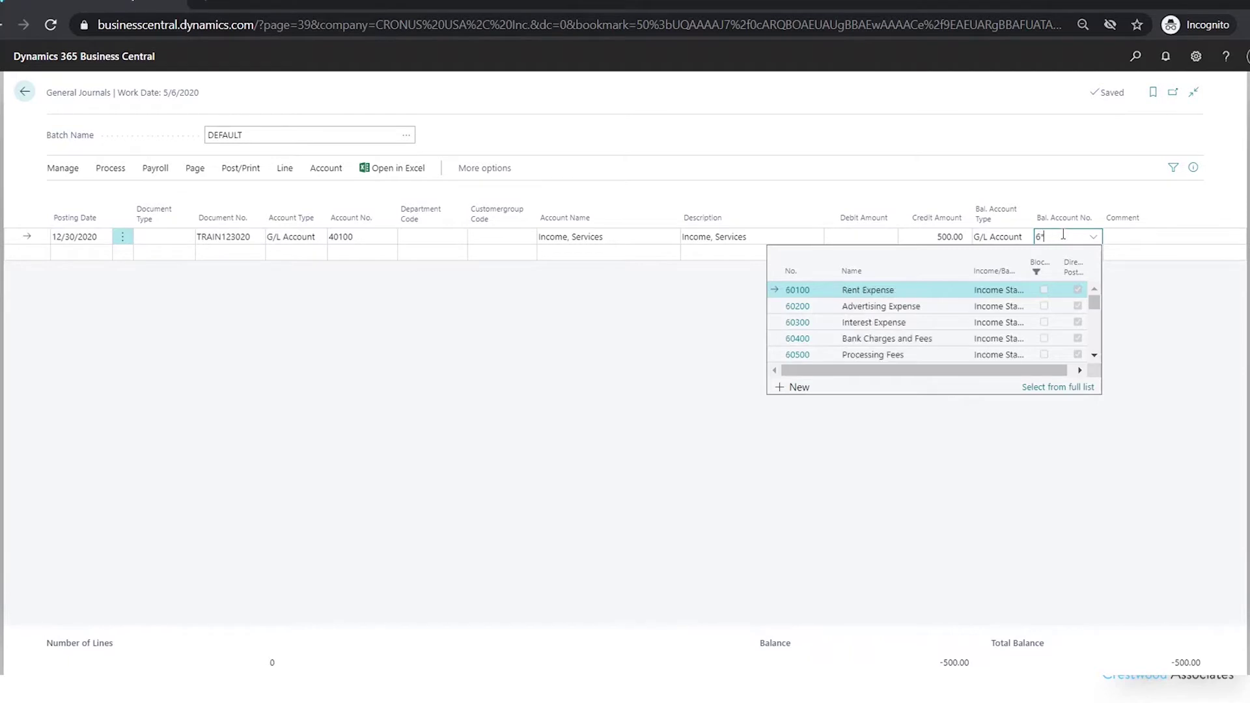
{"action": "left_click", "coordinate": [797, 355]}
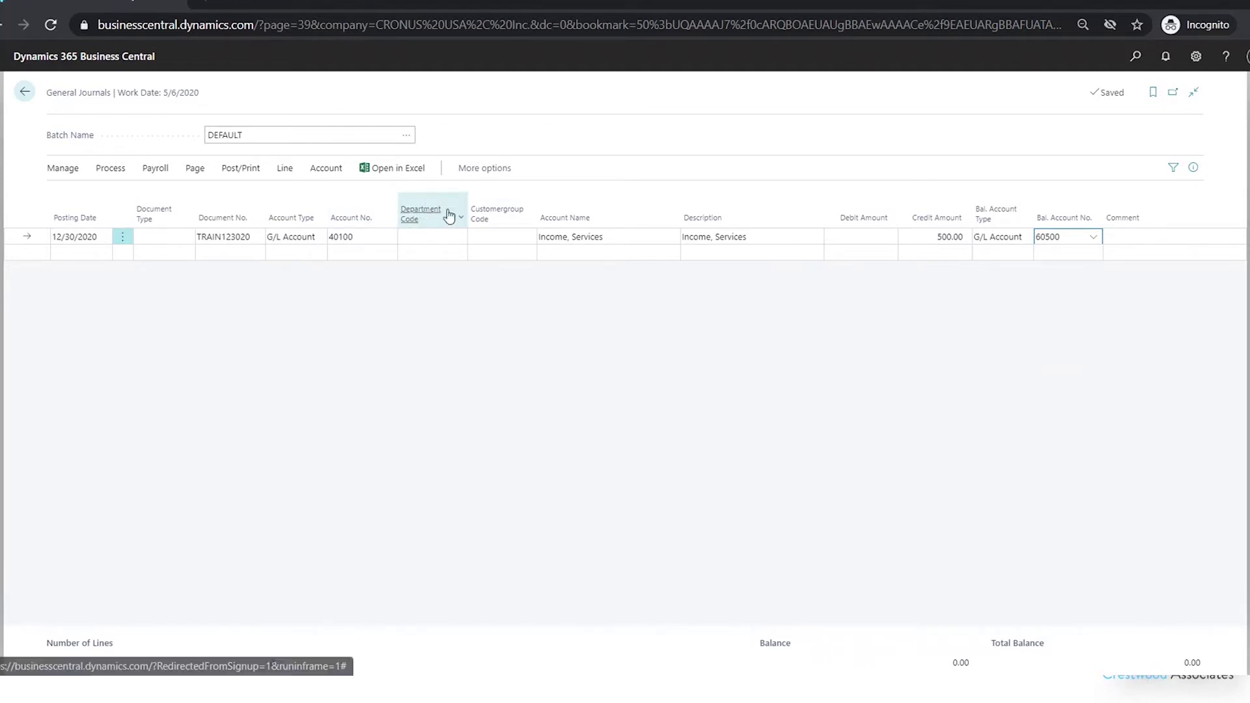
{"action": "left_click", "coordinate": [443, 238]}
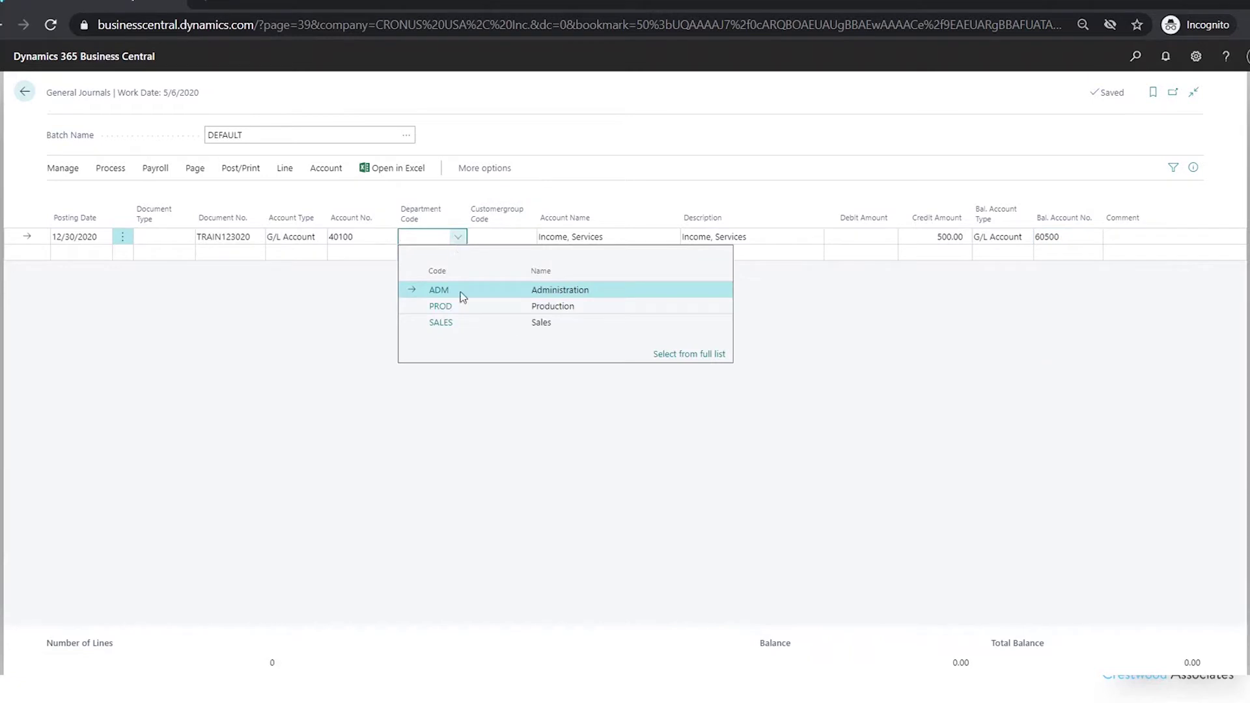
{"action": "left_click", "coordinate": [441, 323]}
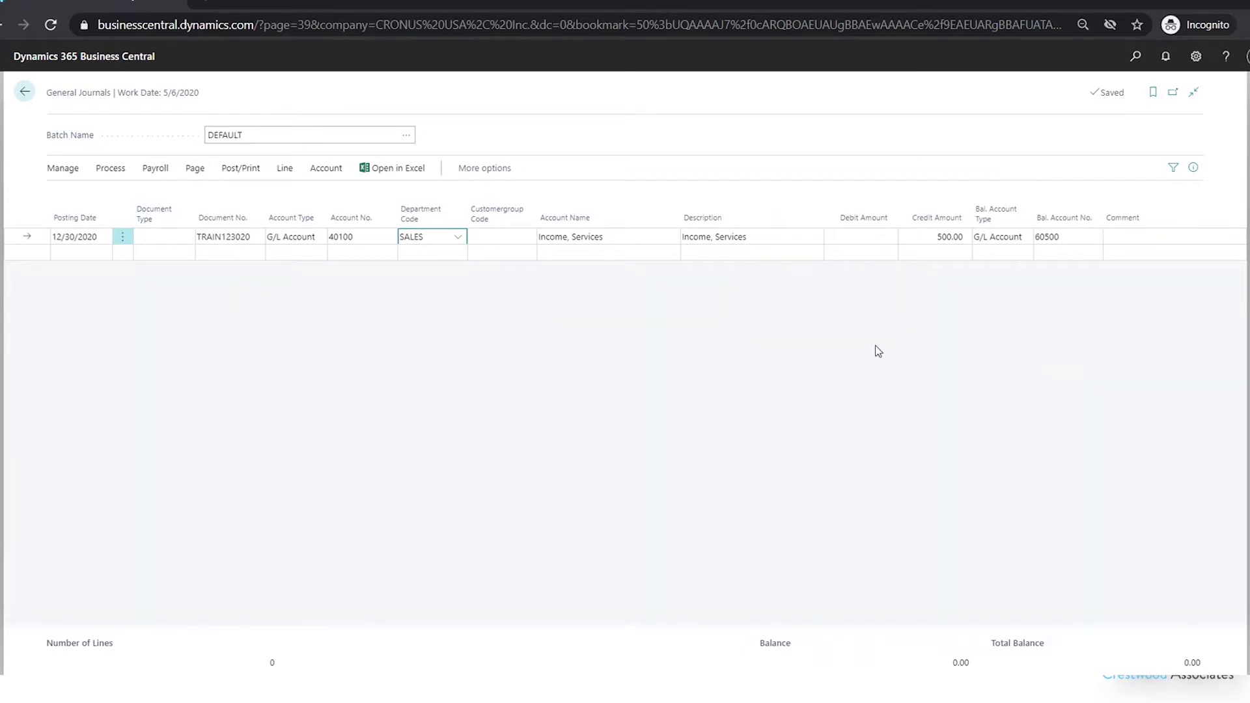
Preview the posting of the journal line, examine both resulting G/L entries, and return to the journal.
{"action": "left_click", "coordinate": [109, 173]}
{"action": "left_click", "coordinate": [243, 170]}
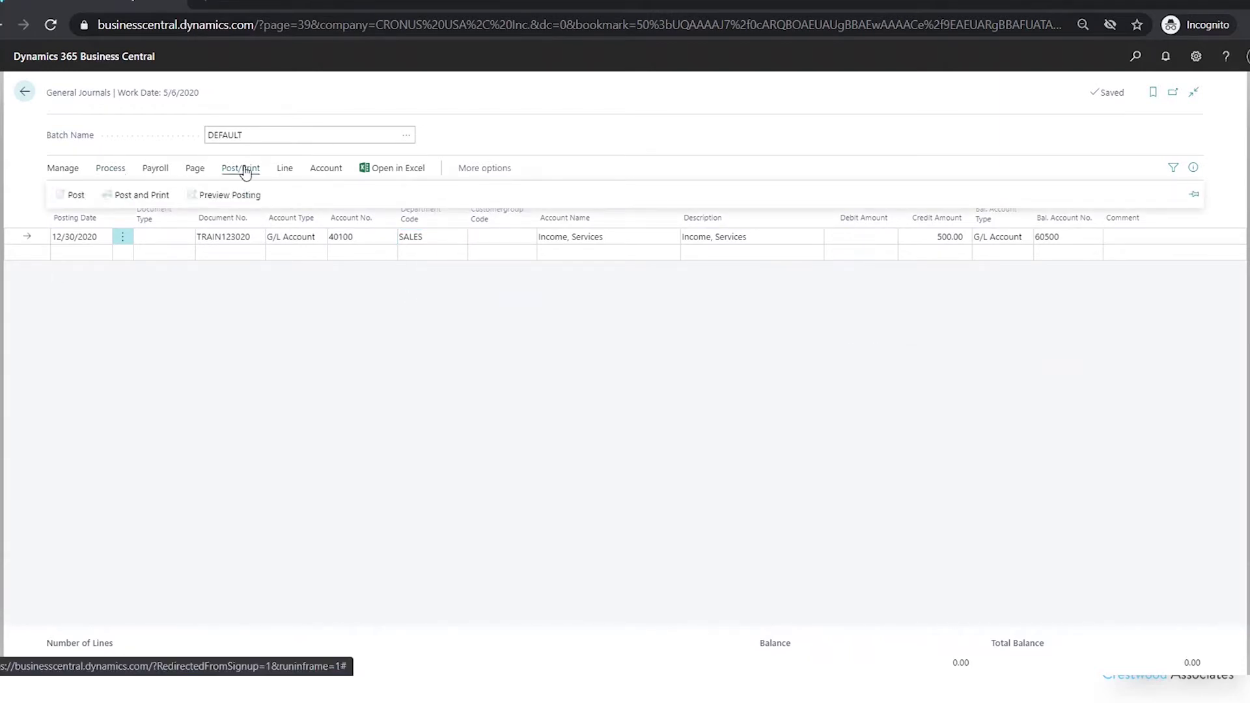
{"action": "left_click", "coordinate": [239, 196]}
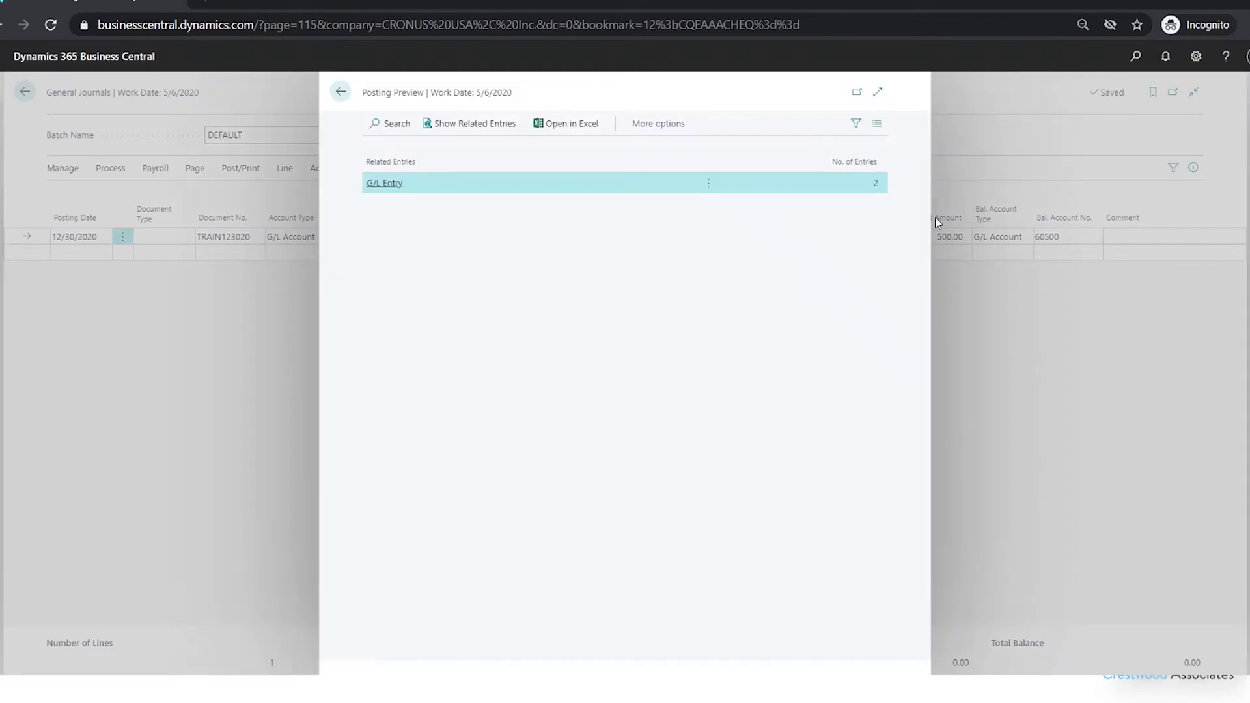
{"action": "left_click", "coordinate": [877, 186]}
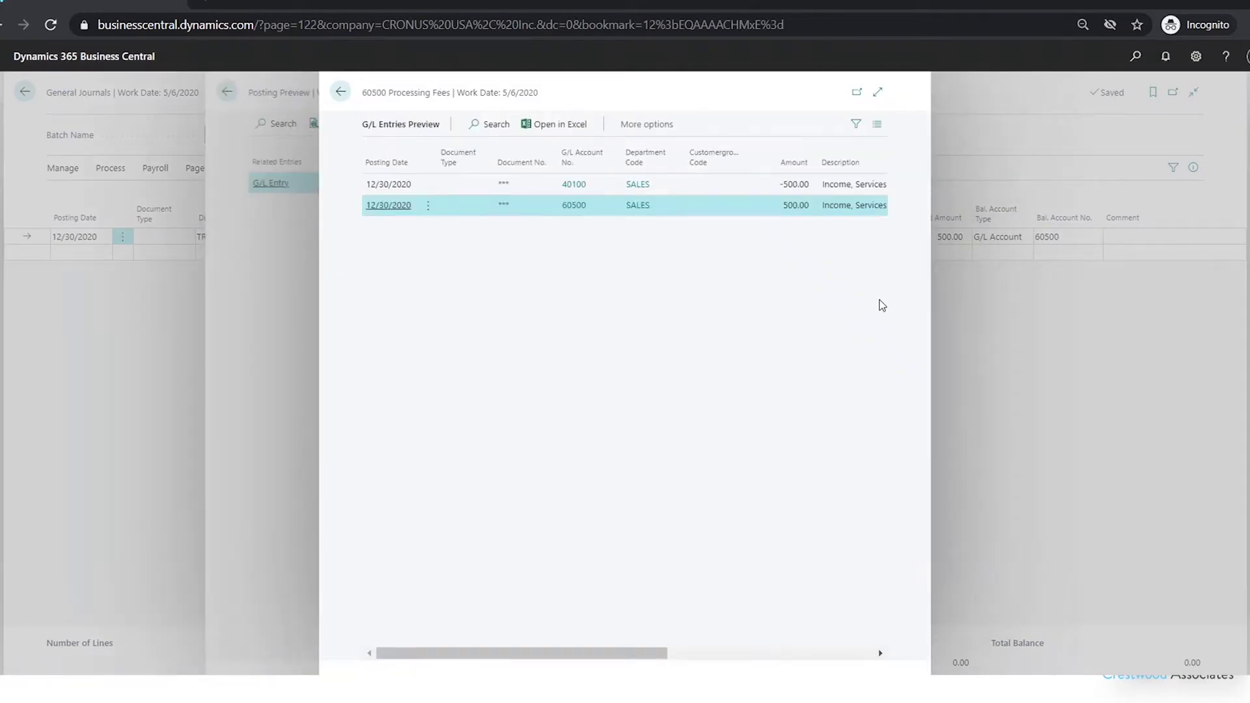
{"action": "left_click", "coordinate": [722, 186]}
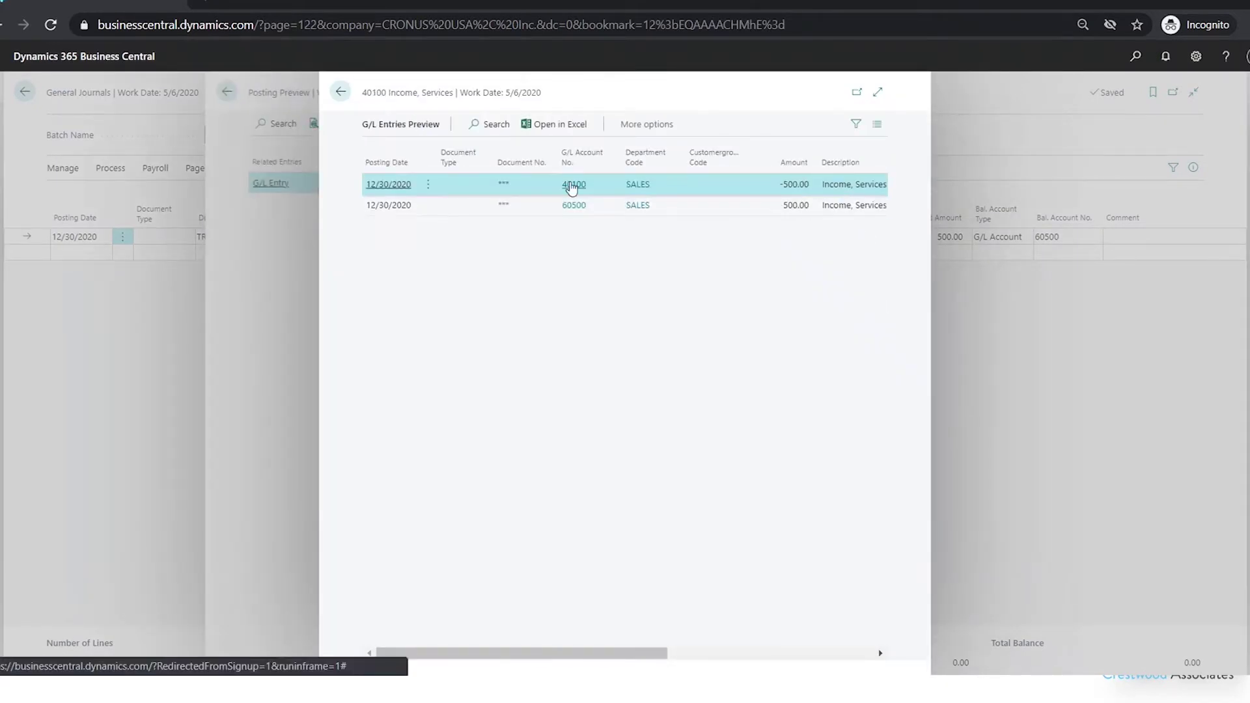
{"action": "left_click", "coordinate": [703, 206]}
{"action": "left_click", "coordinate": [341, 98]}
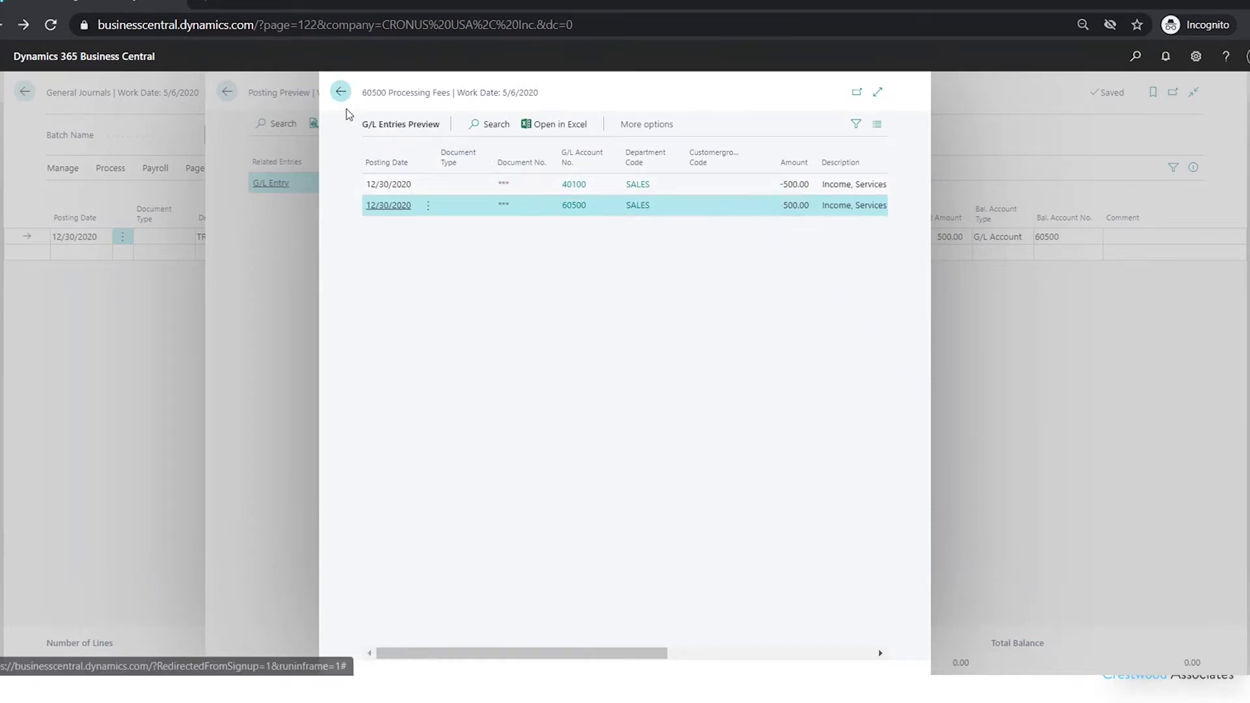
{"action": "left_click", "coordinate": [342, 98]}
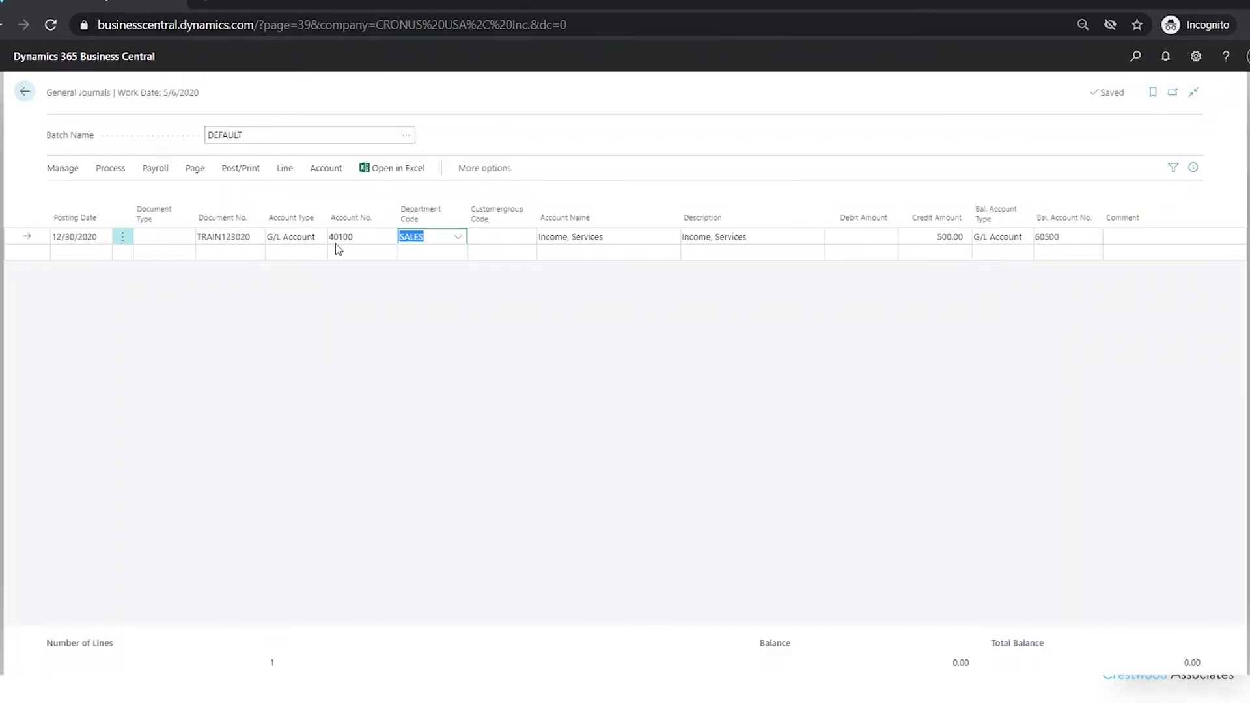
Post the TRAIN123020 journal line and confirm the posting.
{"action": "left_click", "coordinate": [108, 172]}
{"action": "left_click", "coordinate": [242, 172]}
{"action": "left_click", "coordinate": [71, 194]}
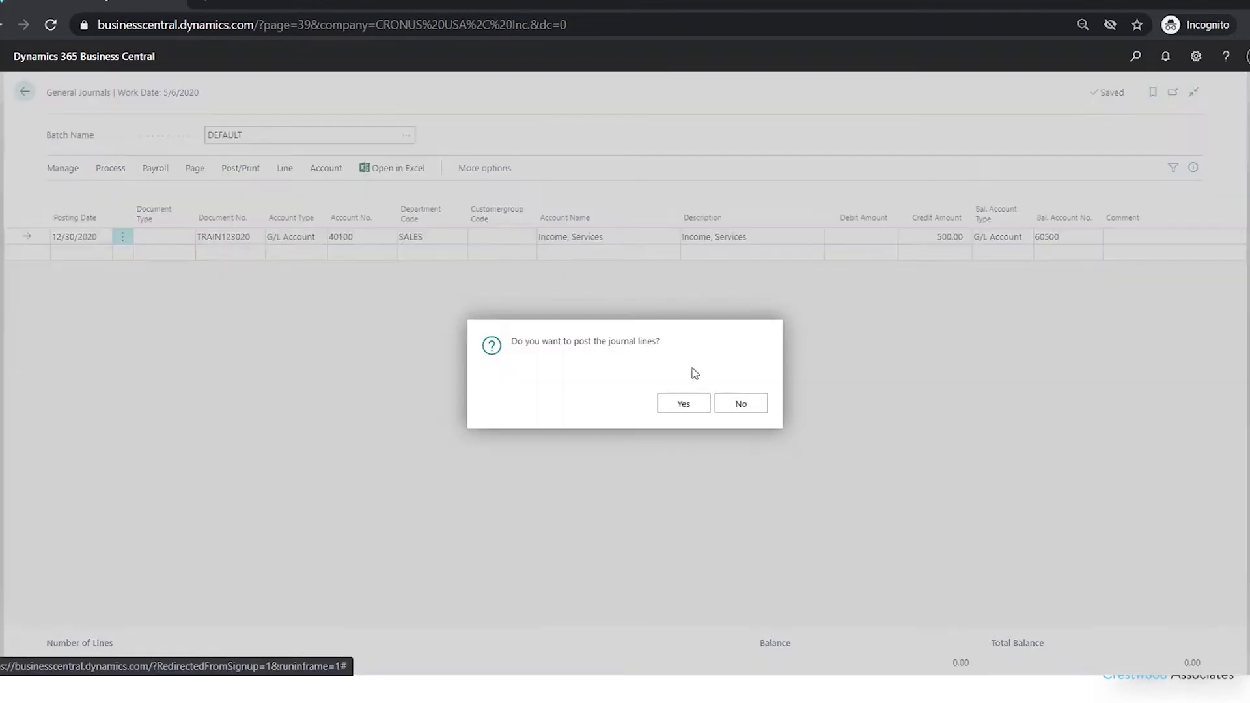
{"action": "left_click", "coordinate": [684, 405]}
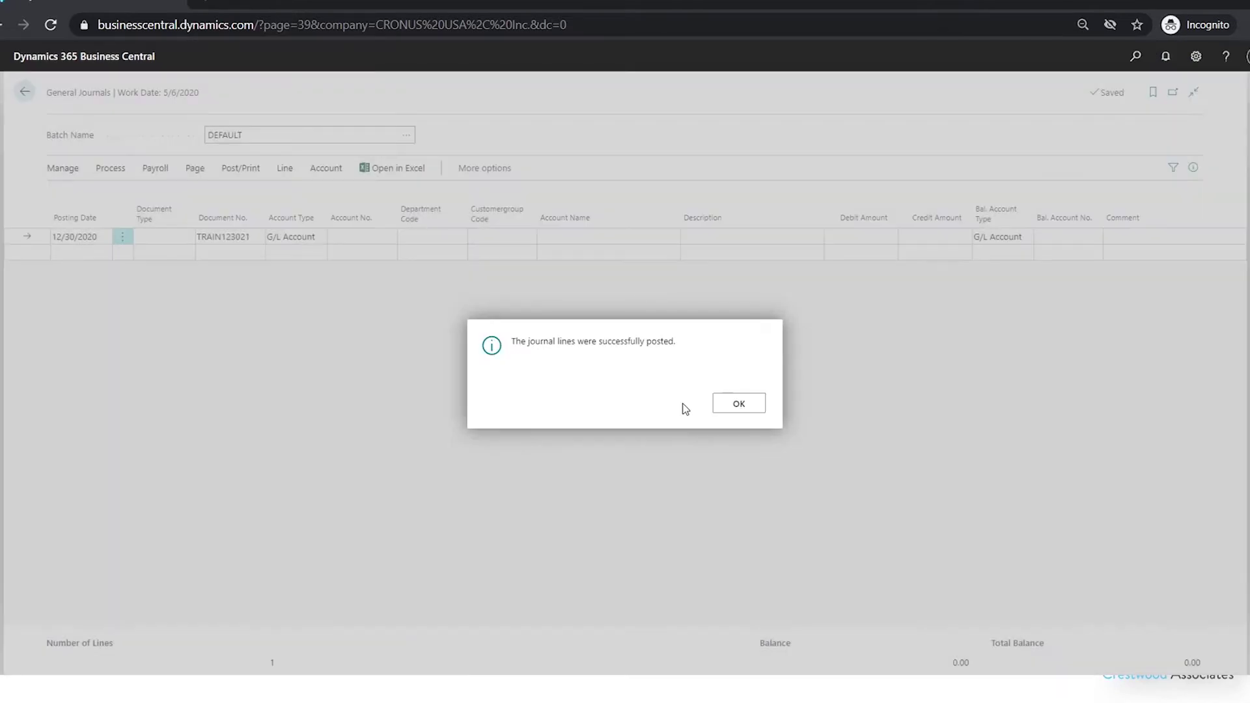
{"action": "left_click", "coordinate": [746, 407]}
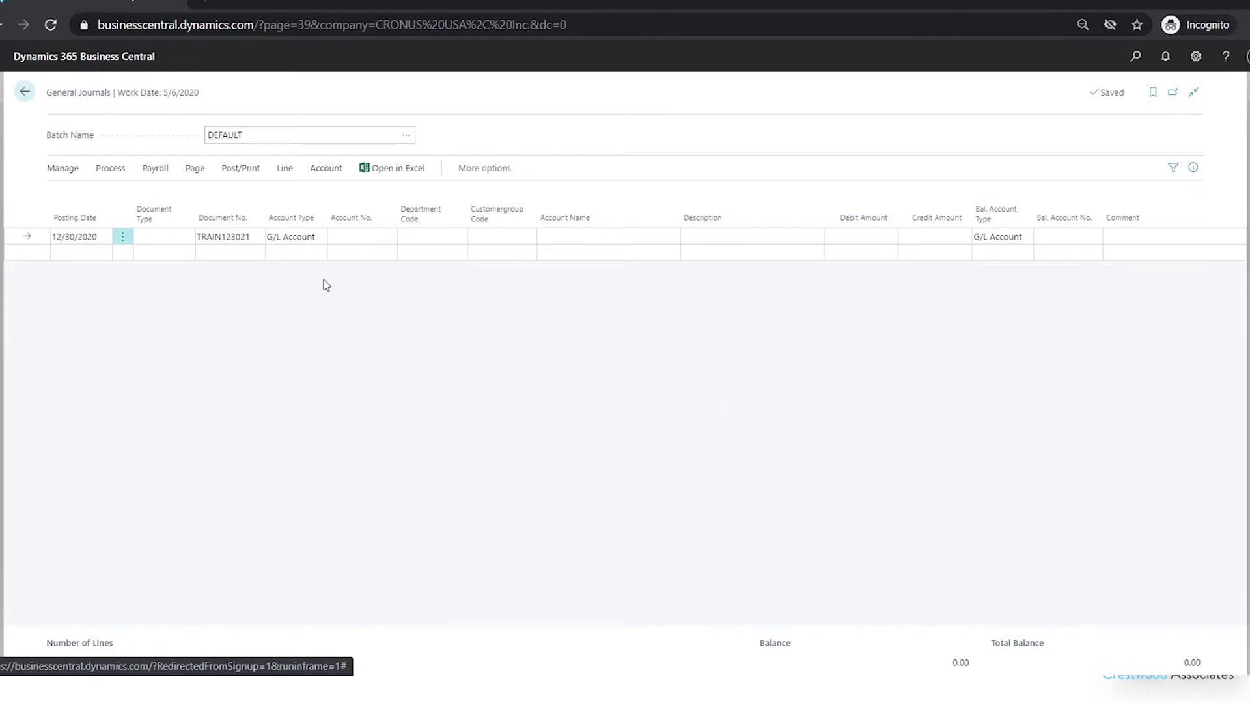
Fill the TRAIN123021 line with account 10500 (Prepaid Rent), department SALES and a debit amount of 50.00.
{"action": "left_click", "coordinate": [346, 237]}
{"action": "left_click", "coordinate": [495, 355]}
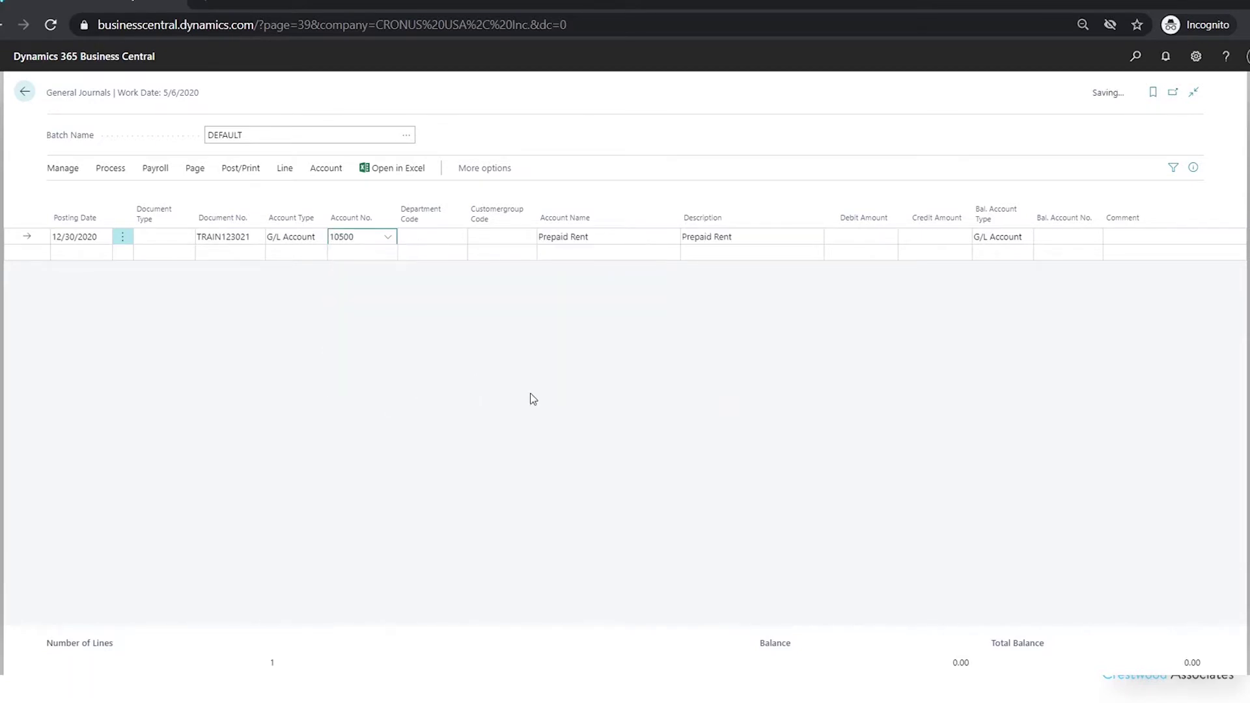
{"action": "key", "text": "Tab"}
{"action": "type", "text": "SALES"}
{"action": "key", "text": "Tab"}
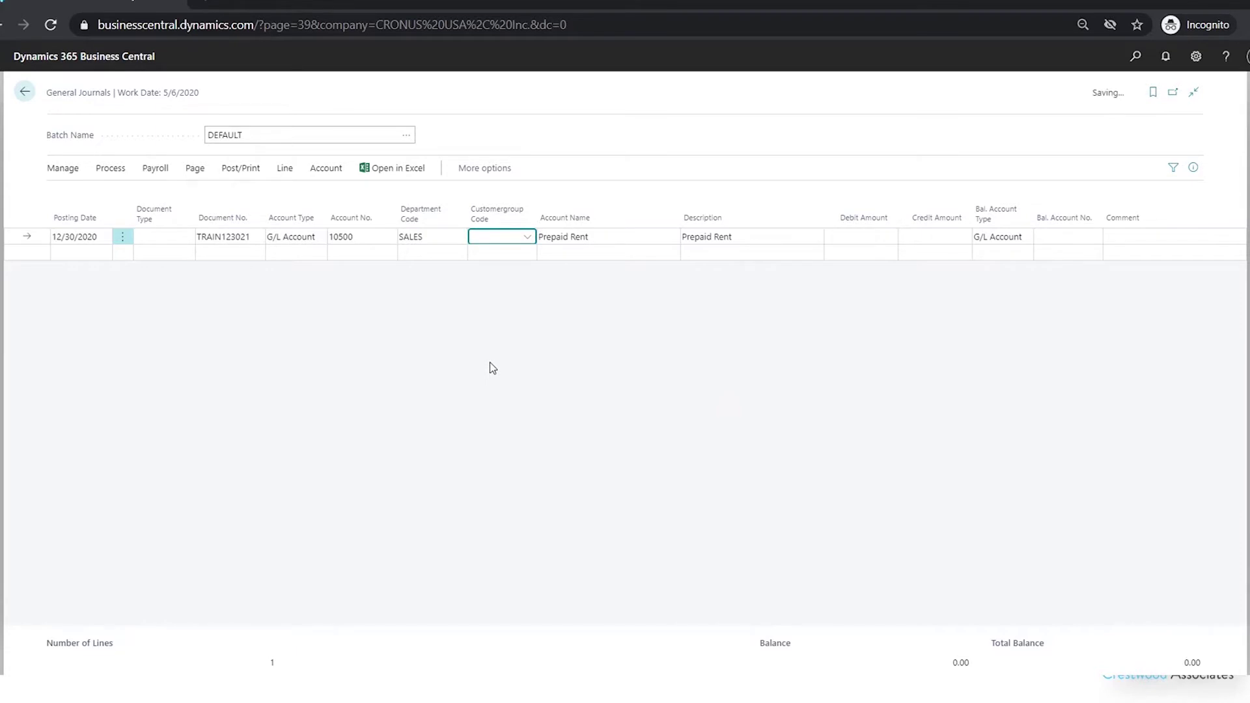
{"action": "left_click", "coordinate": [848, 237]}
{"action": "type", "text": "50."}
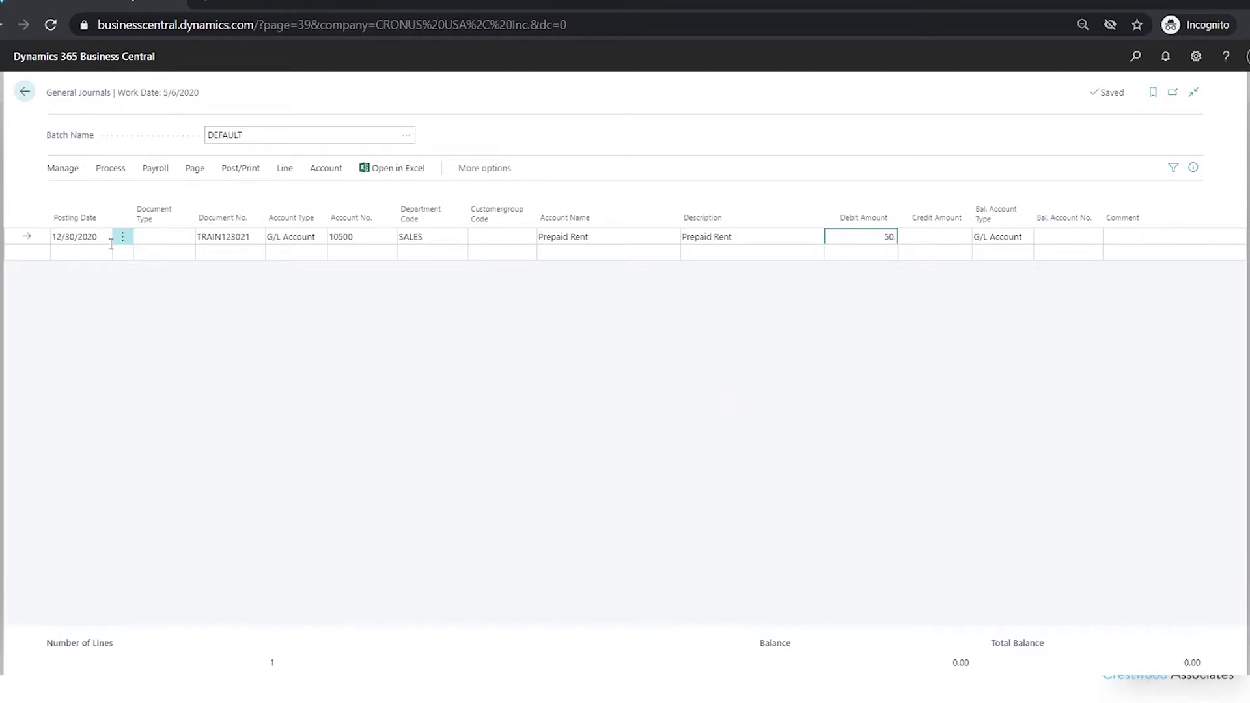
Add a second TRAIN123021 line dated 12/30/2020 with G/L account 40200 (Income, Product Sales).
{"action": "left_click", "coordinate": [72, 252]}
{"action": "left_click", "coordinate": [102, 254]}
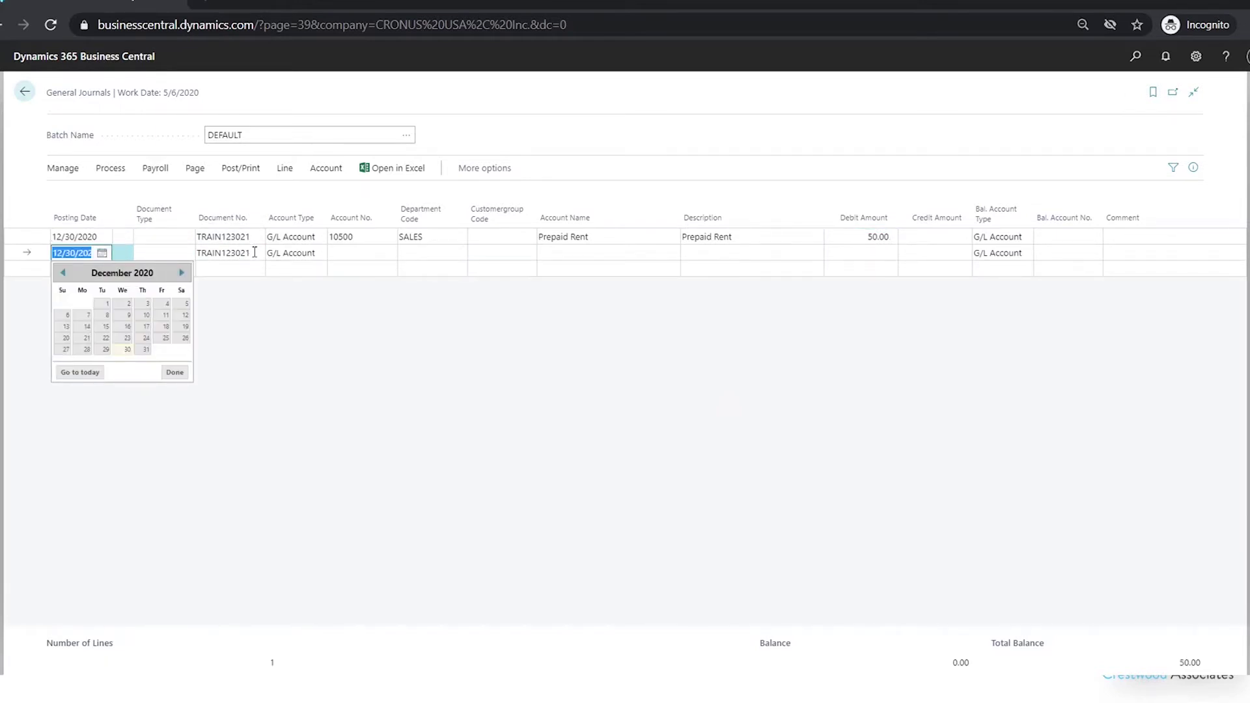
{"action": "left_click", "coordinate": [363, 256]}
{"action": "type", "text": "sales"}
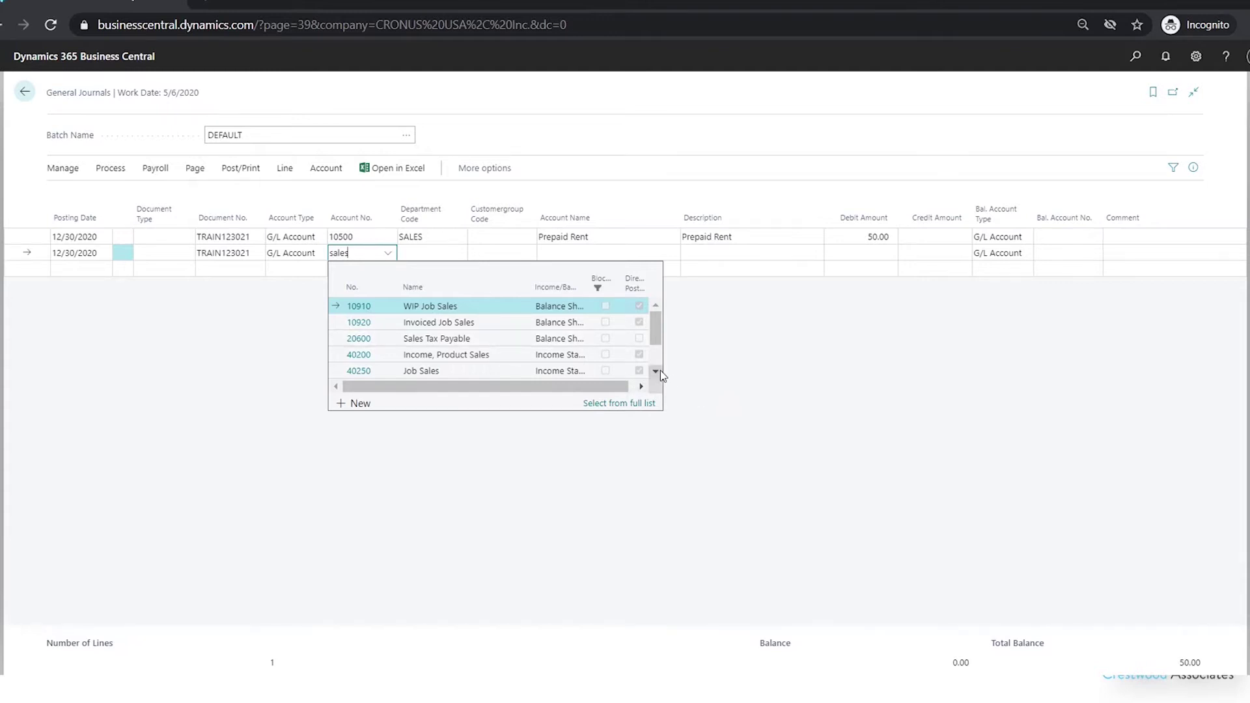
{"action": "left_click", "coordinate": [424, 354]}
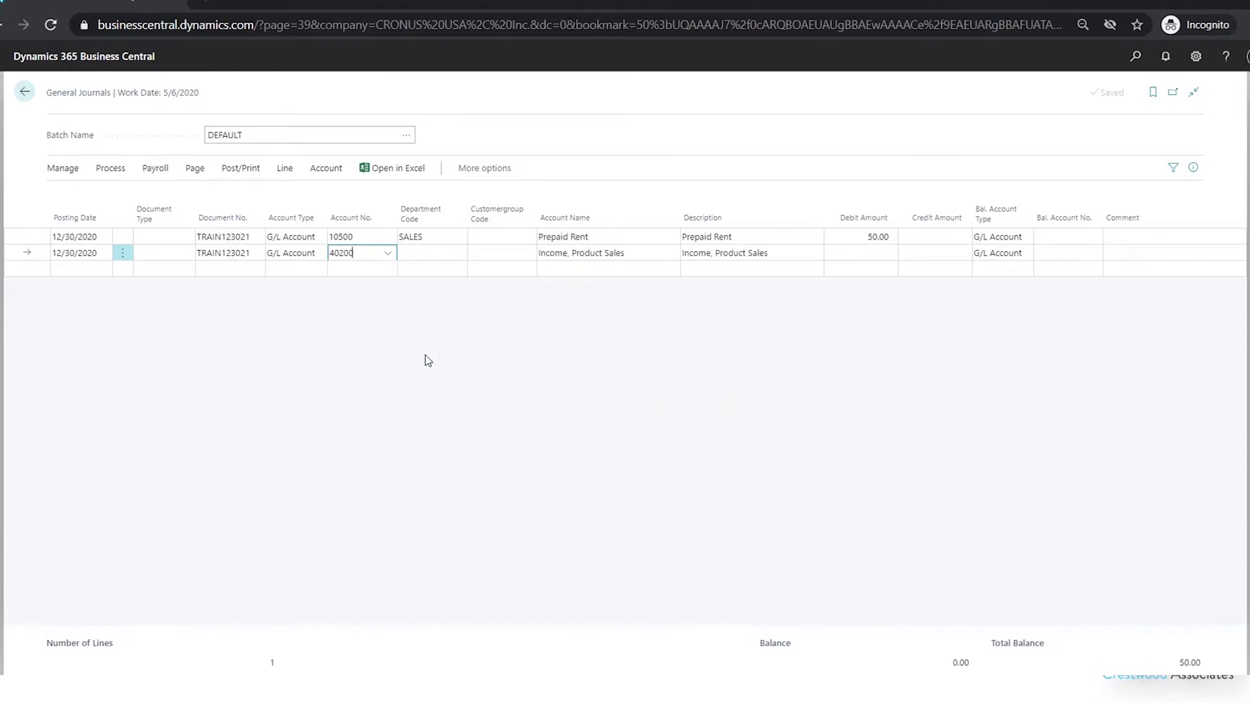
Give the Income, Product Sales line the department code SALES and a credit amount of 20.00.
{"action": "left_click", "coordinate": [429, 253]}
{"action": "type", "text": "SALES"}
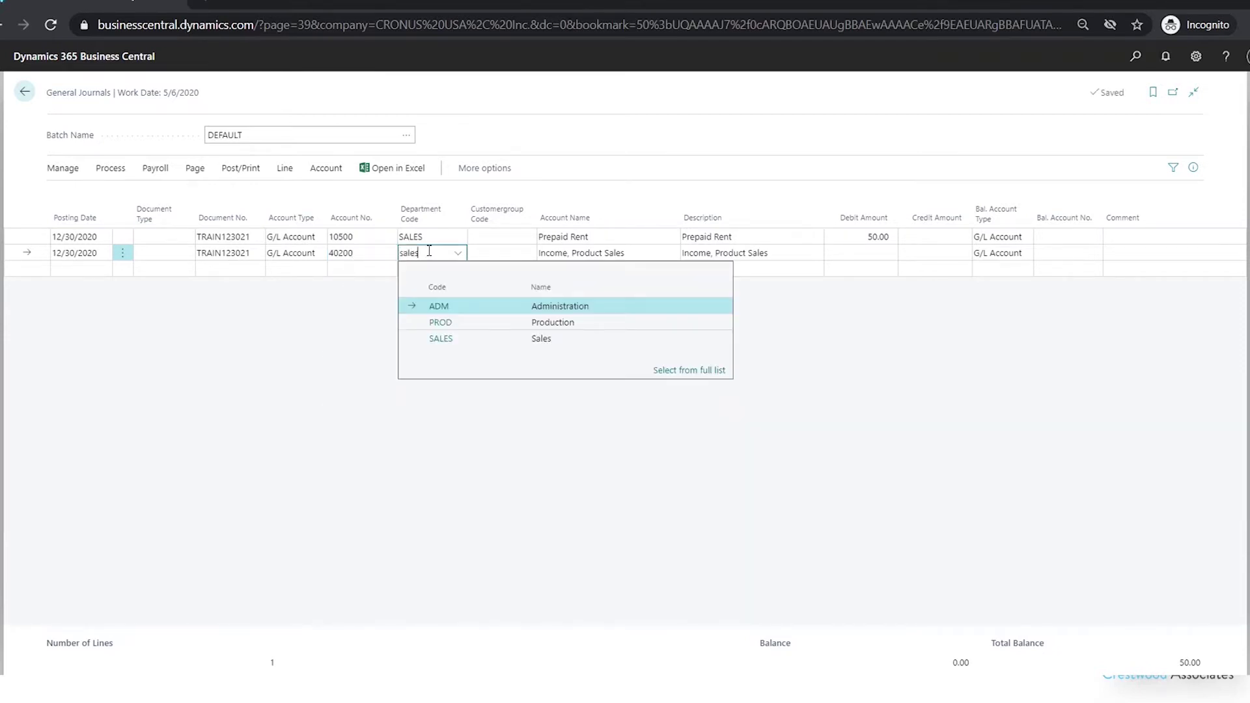
{"action": "key", "text": "Tab"}
{"action": "left_click", "coordinate": [923, 253]}
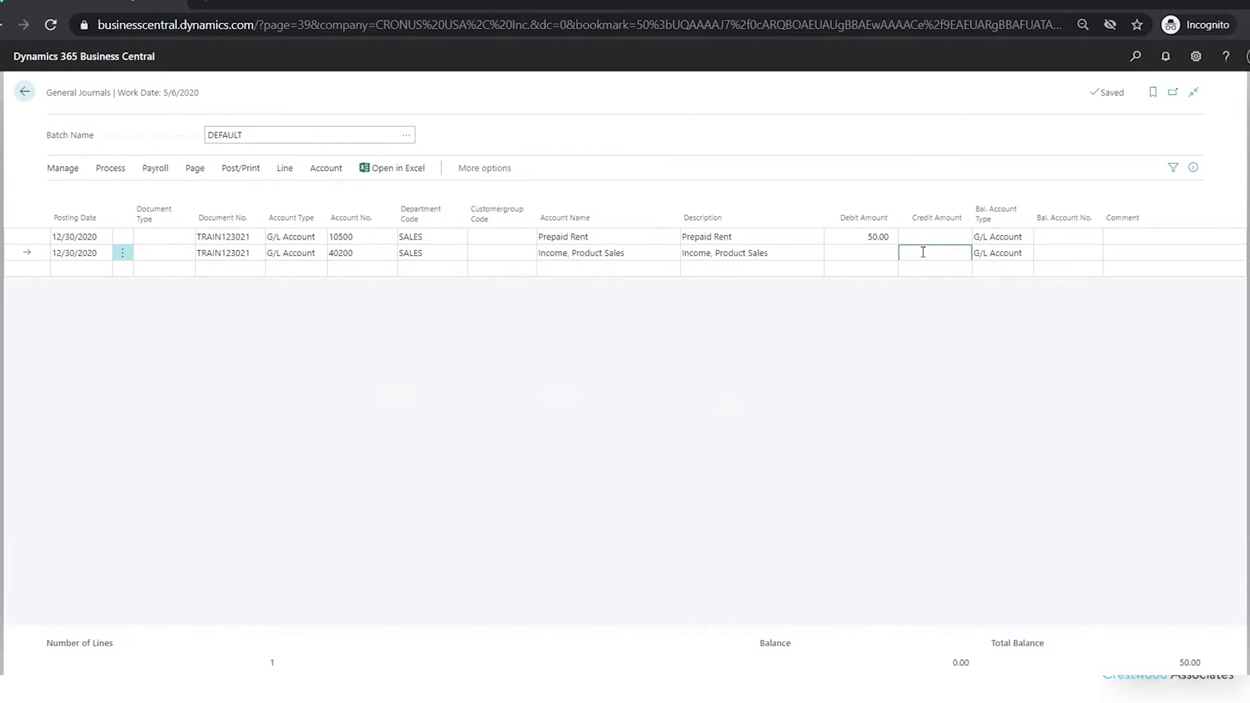
{"action": "type", "text": "20."}
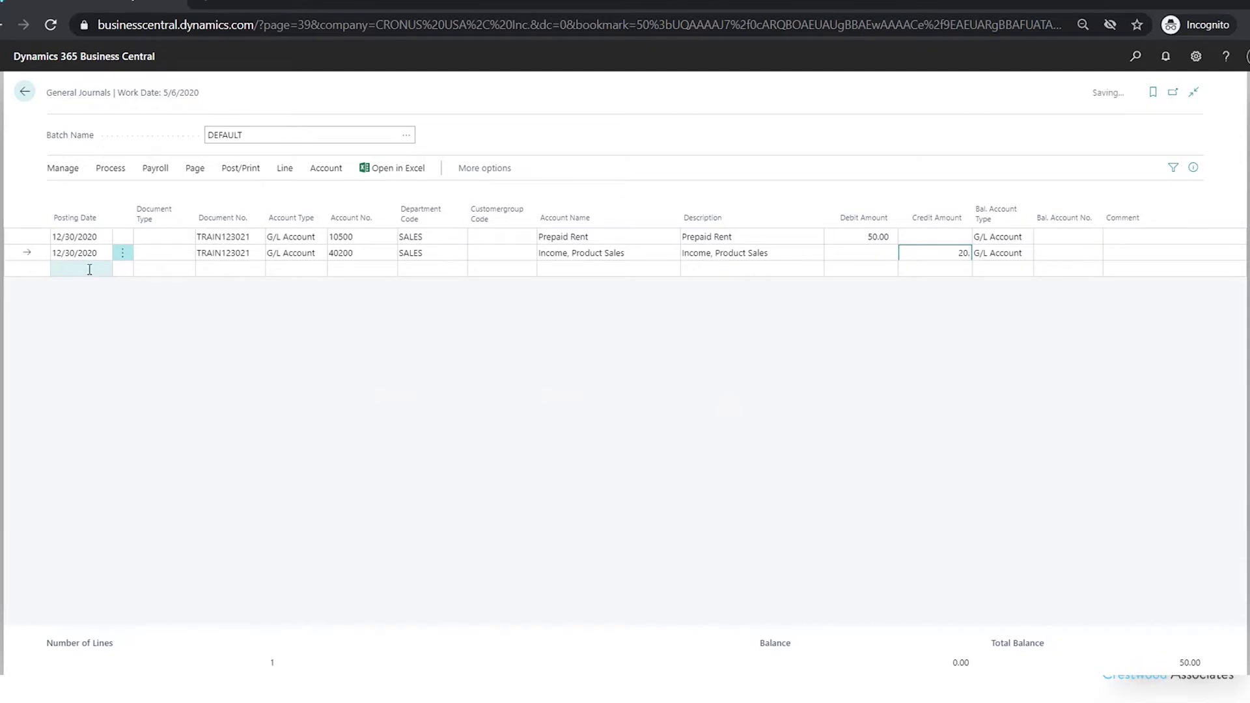
Add a third TRAIN123021 line dated 12/30/2020 with G/L account 40100 (Income, Services).
{"action": "left_click", "coordinate": [91, 270]}
{"action": "left_click", "coordinate": [357, 271]}
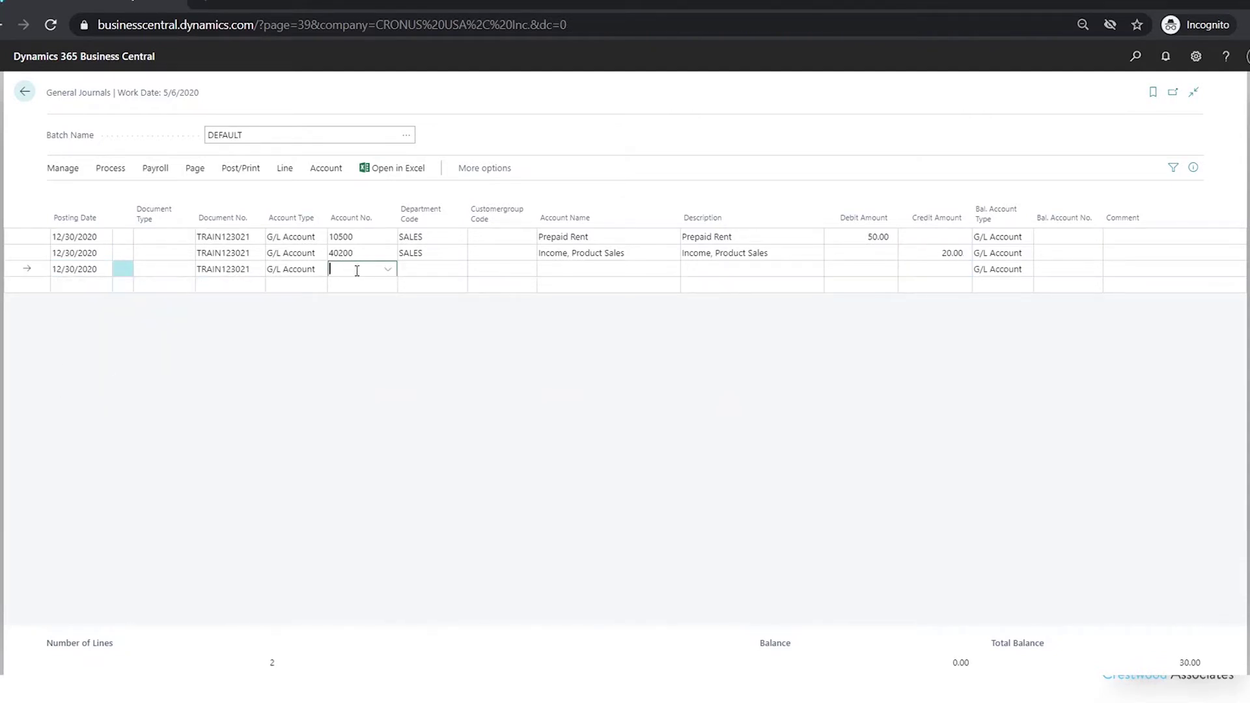
{"action": "type", "text": "40*"}
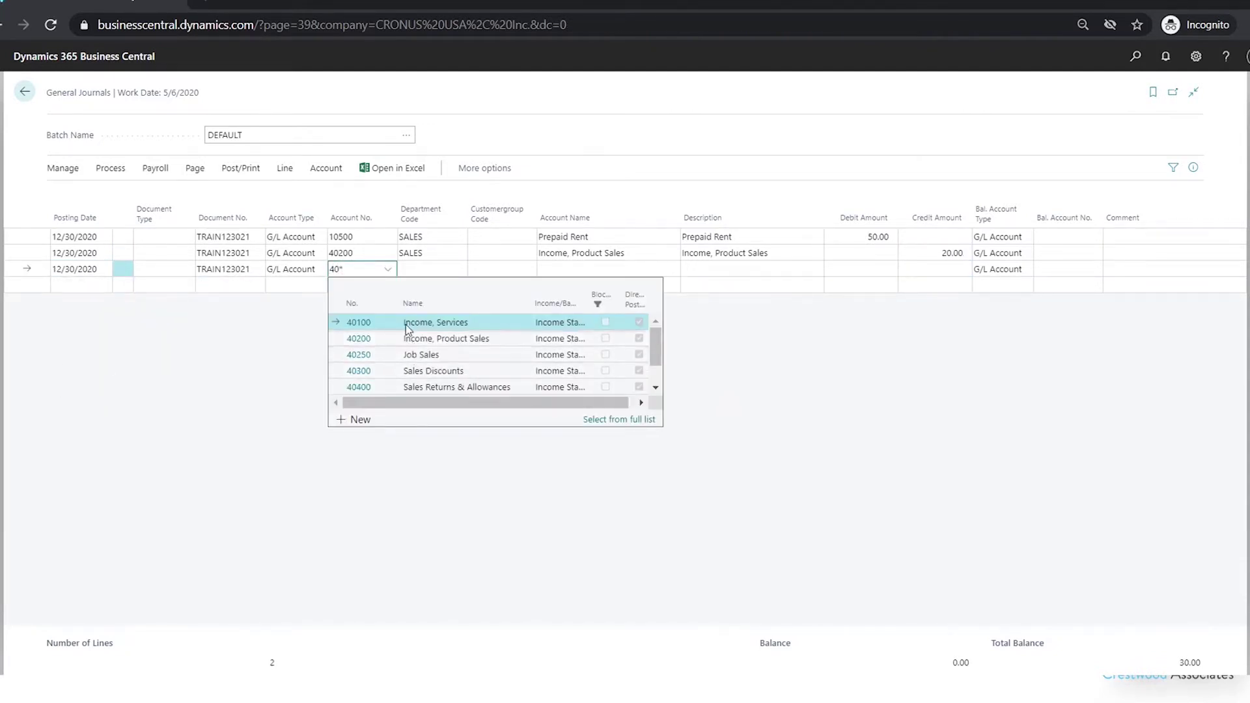
{"action": "left_click", "coordinate": [405, 322]}
Give the Income, Services line the department code SALES and a credit amount of 30.00.
{"action": "left_click", "coordinate": [445, 269]}
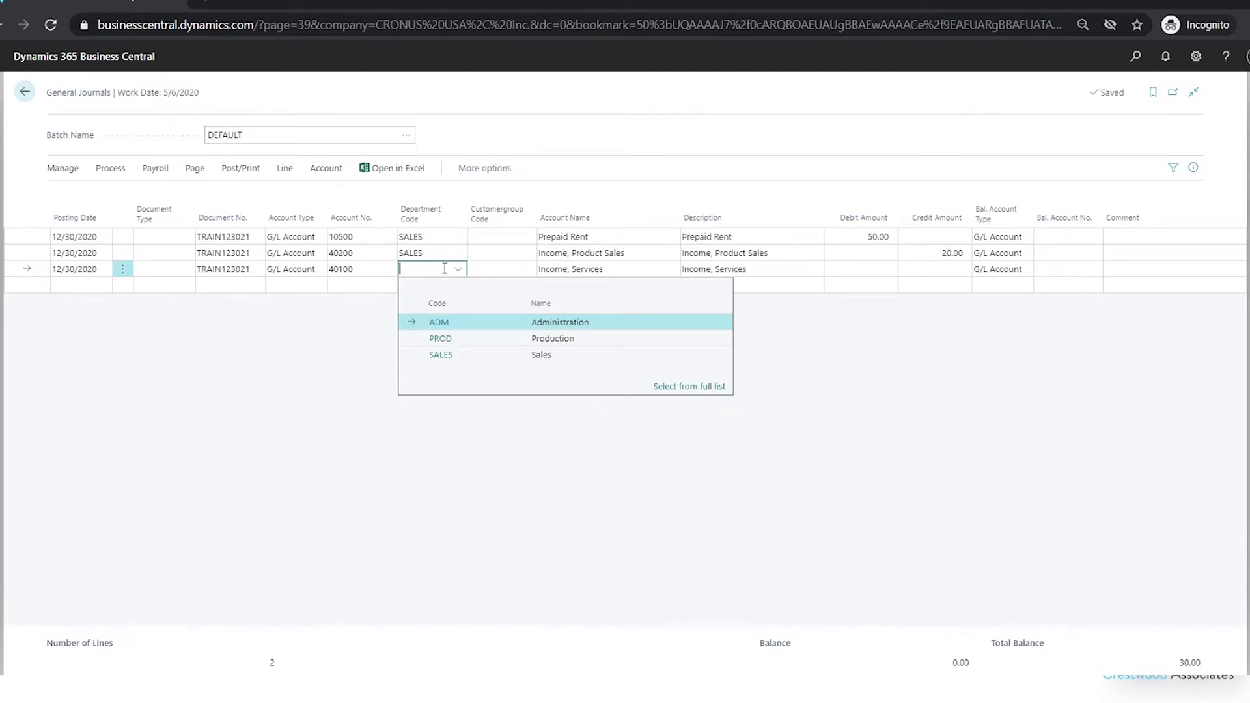
{"action": "type", "text": "SALES"}
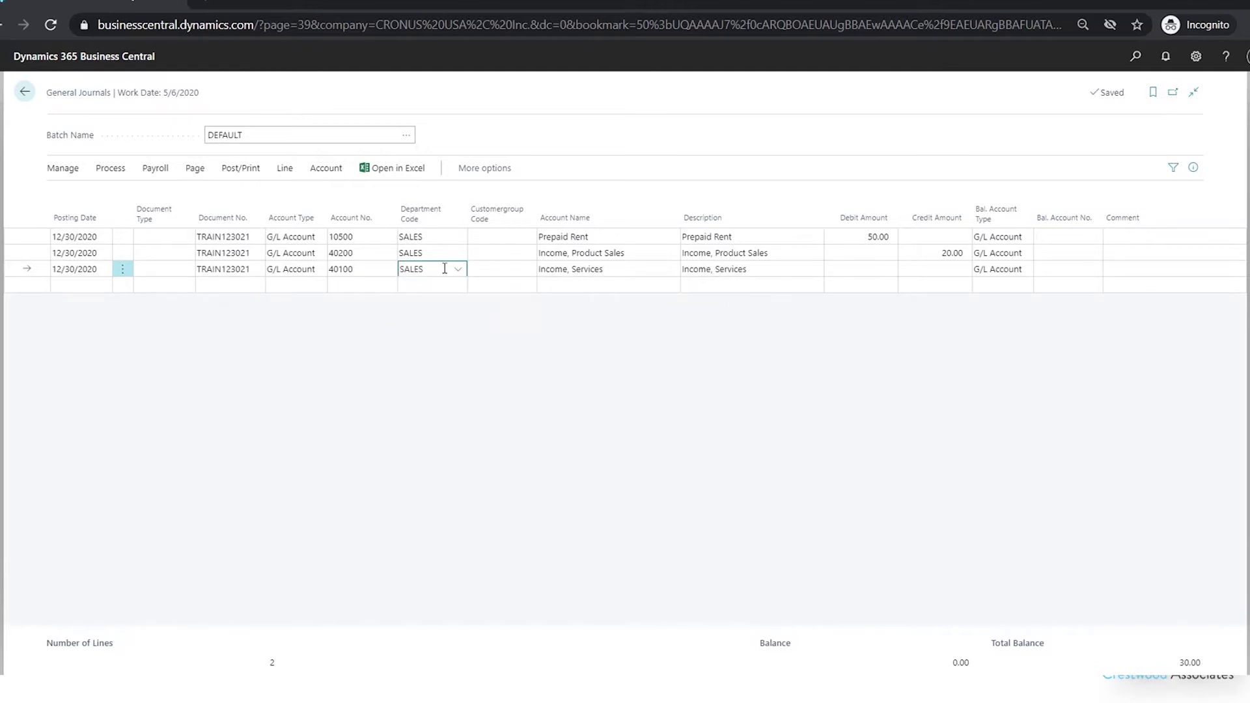
{"action": "key", "text": "Tab"}
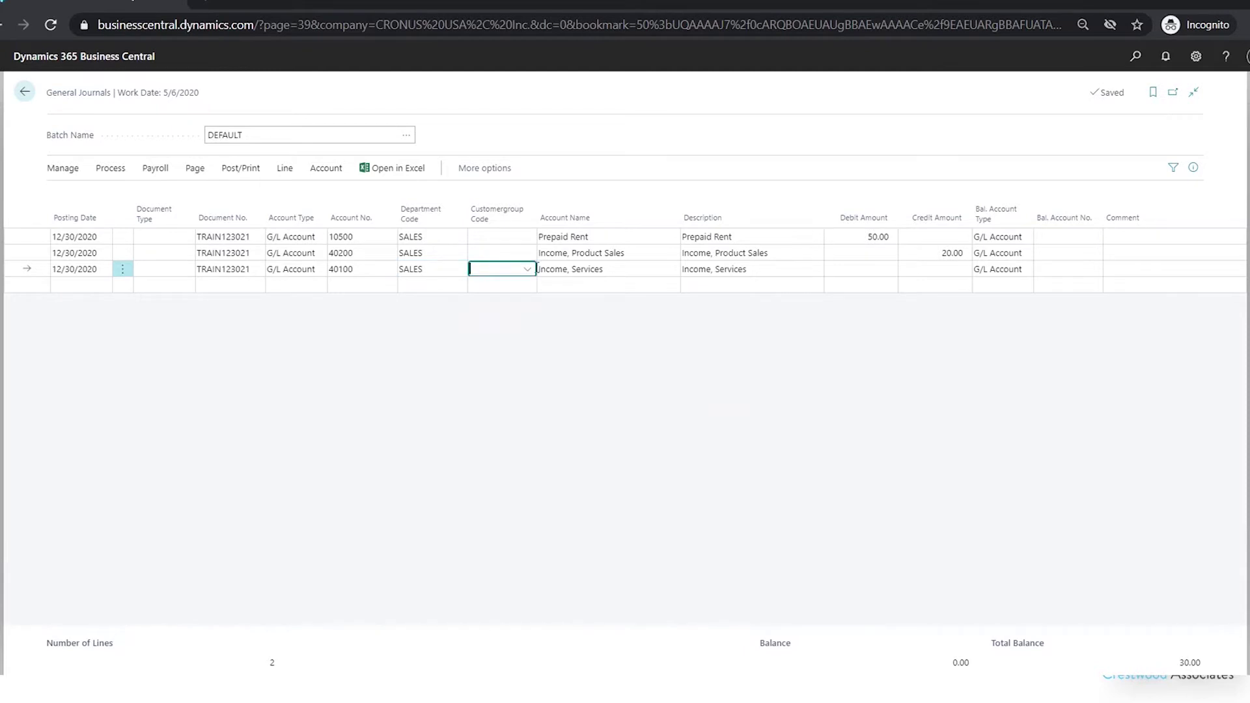
{"action": "left_click", "coordinate": [956, 271]}
{"action": "type", "text": "30"}
{"action": "key", "text": "Tab"}
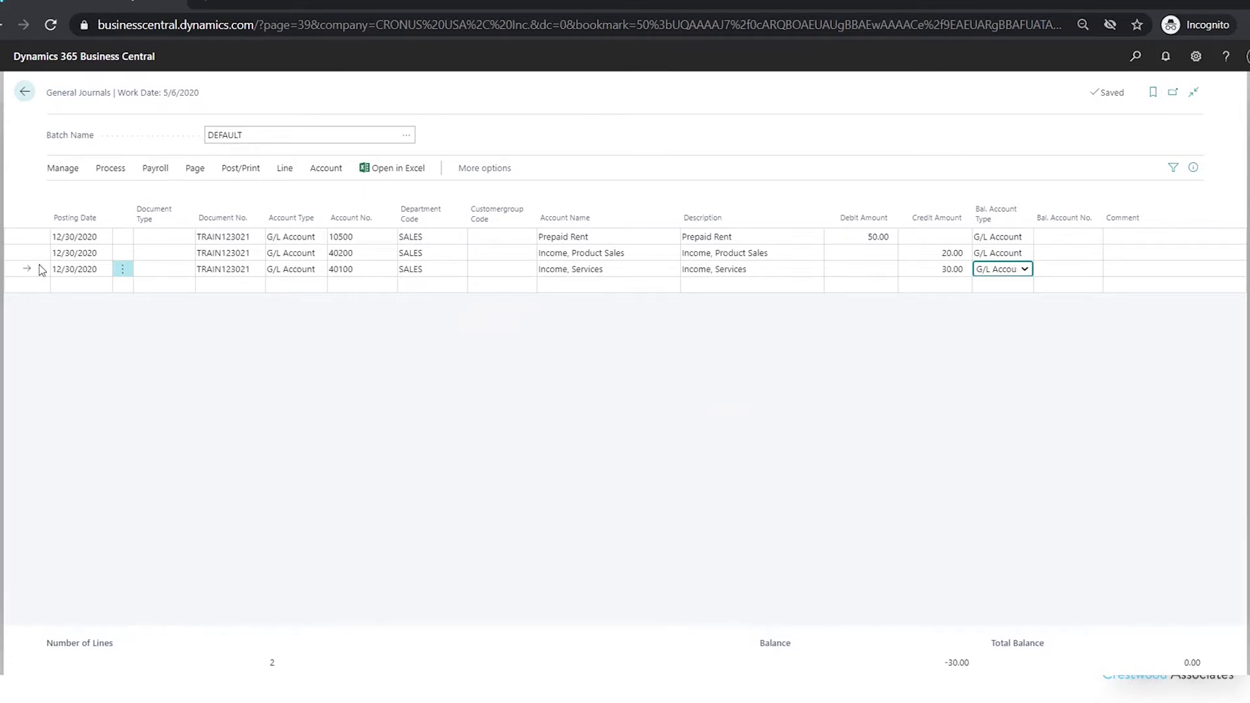
Preview the posting of the TRAIN123021 lines, review its G/L entries and return to the journal.
{"action": "left_click", "coordinate": [239, 171]}
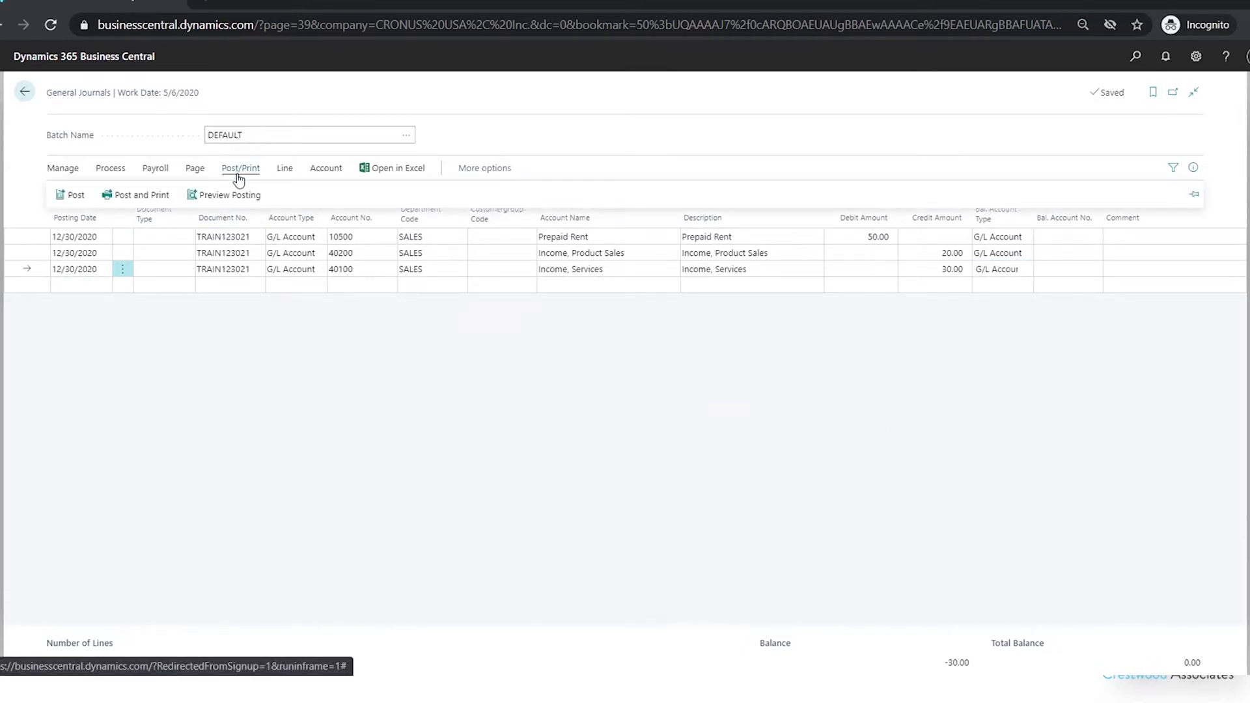
{"action": "left_click", "coordinate": [237, 195]}
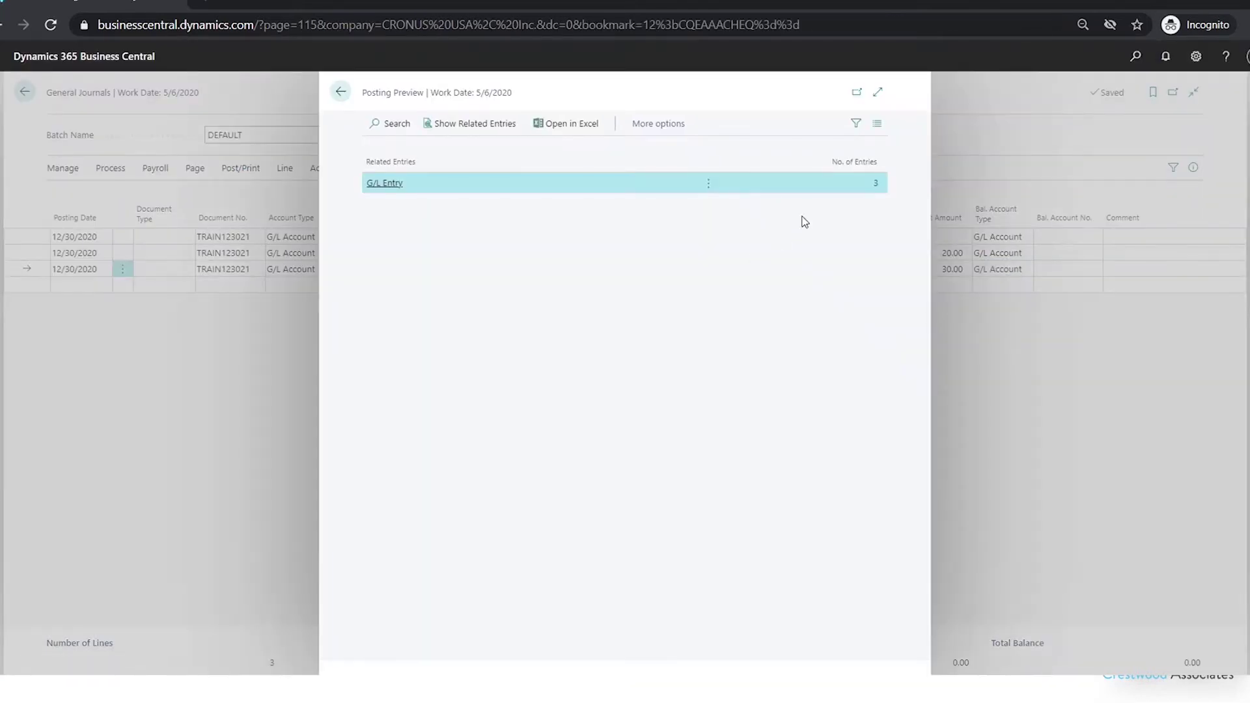
{"action": "left_click", "coordinate": [872, 183]}
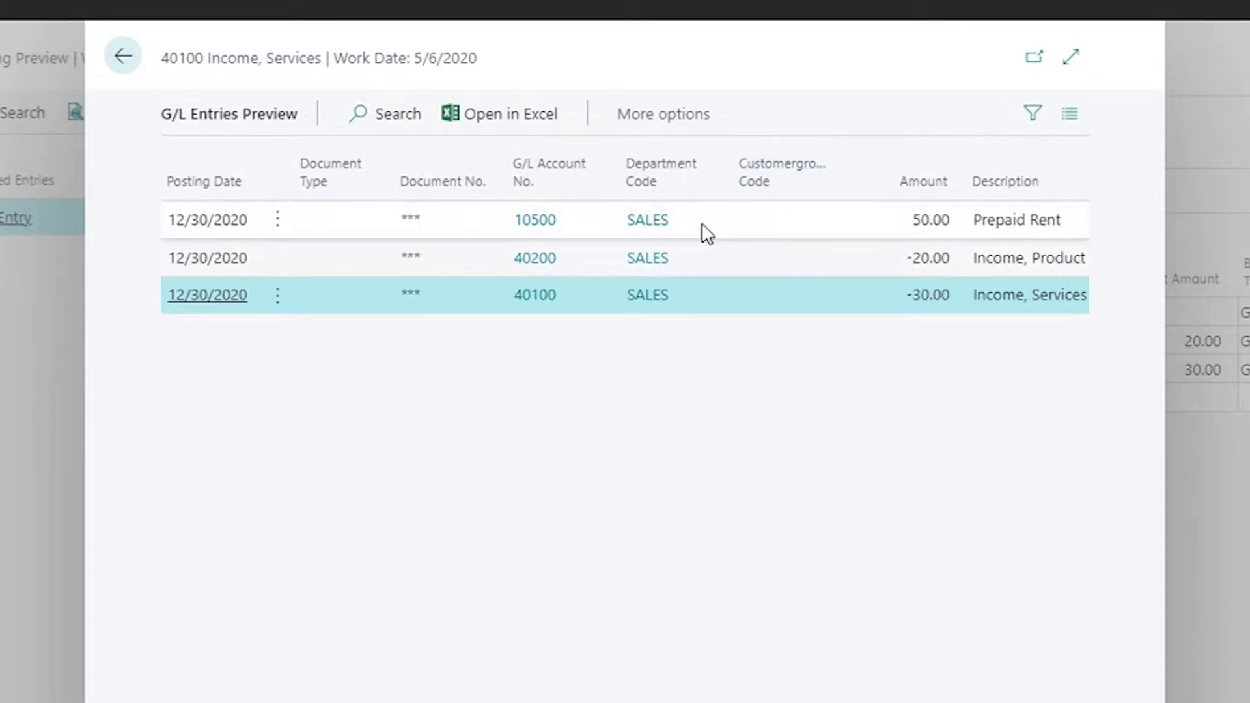
{"action": "left_click", "coordinate": [123, 56]}
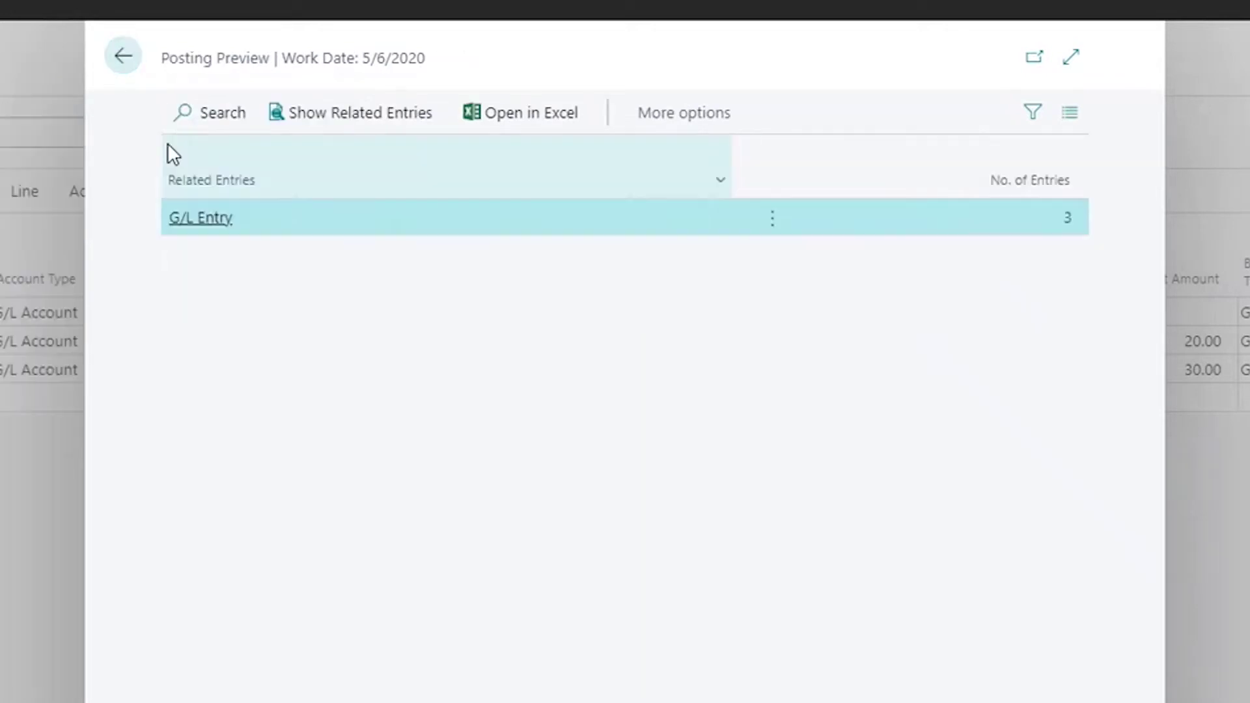
{"action": "left_click", "coordinate": [125, 59]}
Post the TRAIN123021 journal lines and confirm the posting without leaving the journal.
{"action": "left_click", "coordinate": [224, 162]}
{"action": "left_click", "coordinate": [65, 192]}
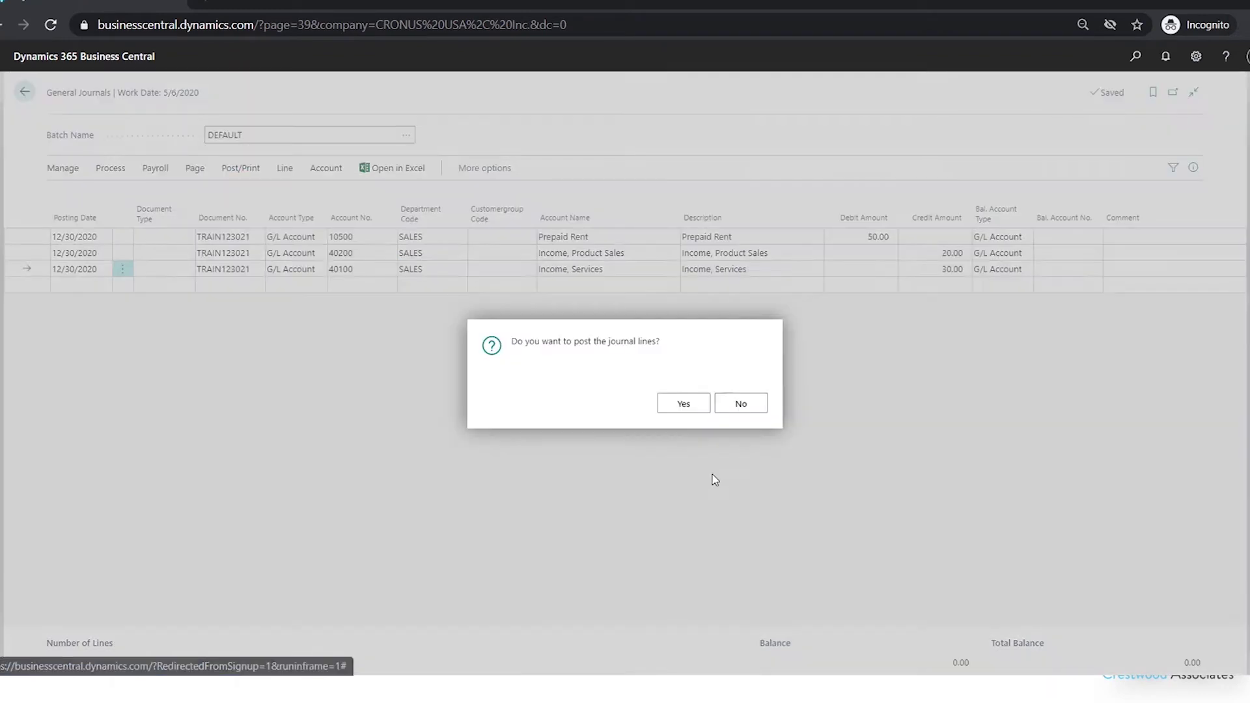
{"action": "left_click", "coordinate": [680, 406]}
{"action": "left_click", "coordinate": [754, 408]}
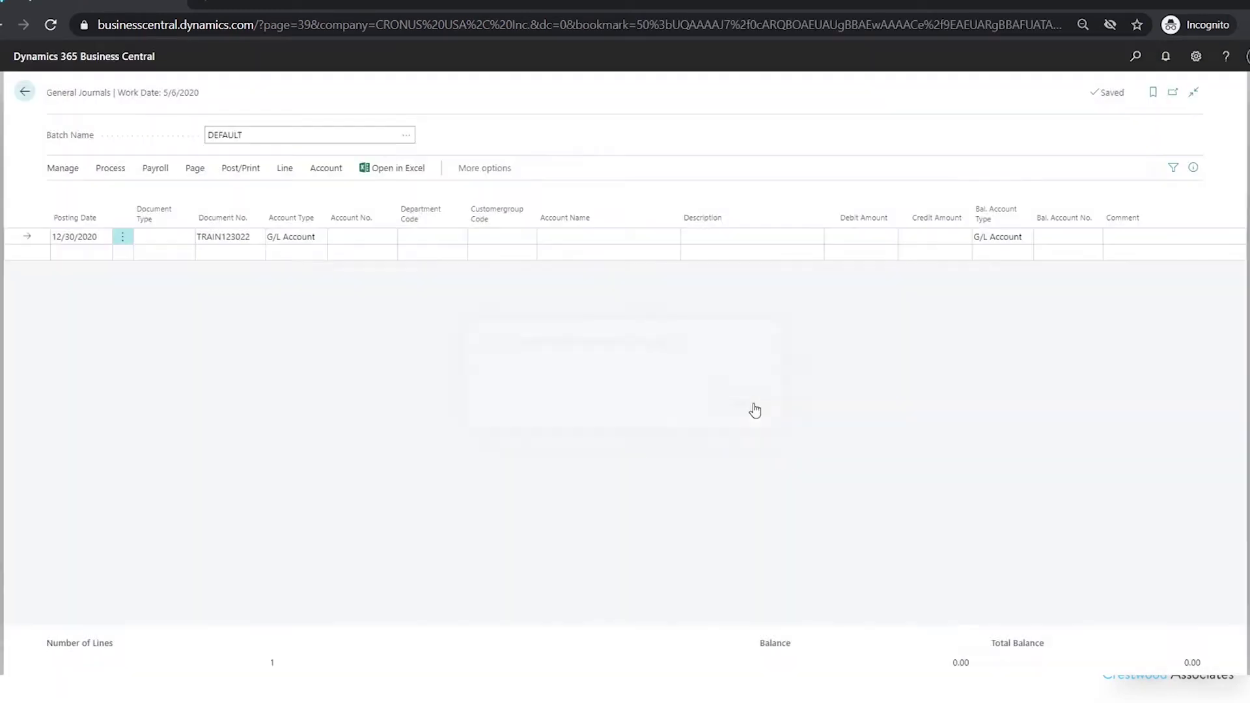
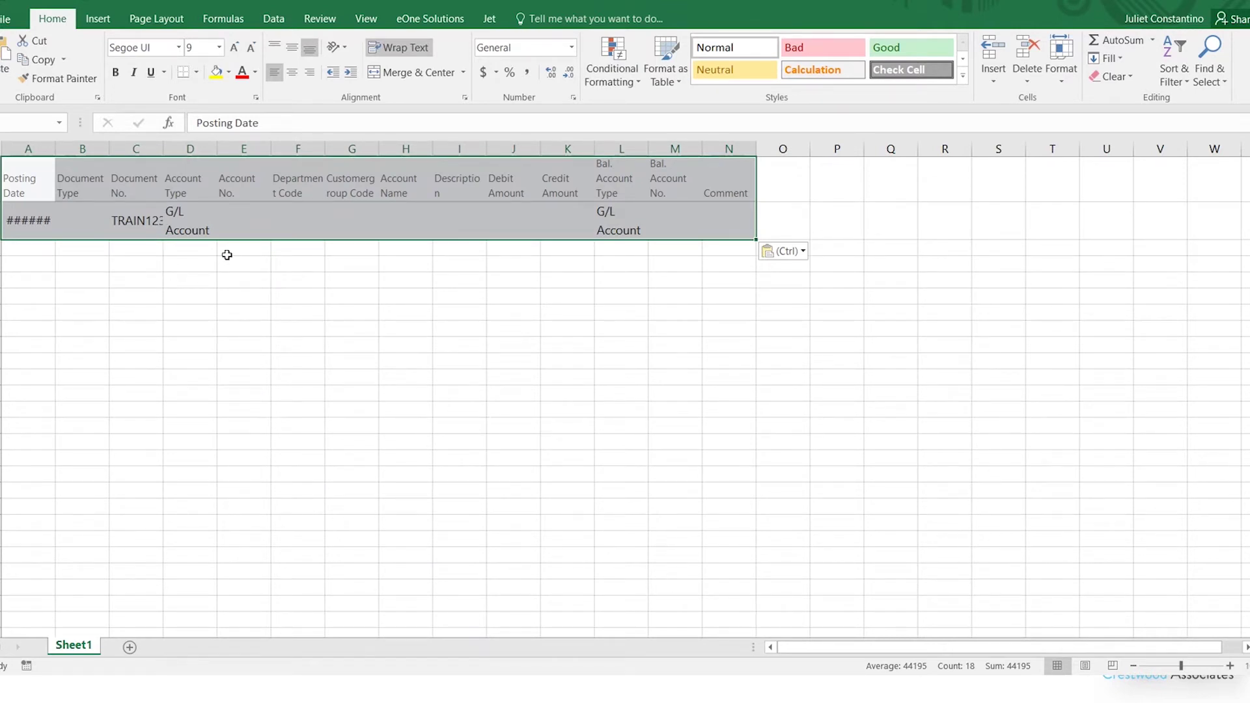
In the Excel sheet holding the pasted journal line, check the posting date and change the document number to TRAIN2.
{"action": "left_click", "coordinate": [36, 219]}
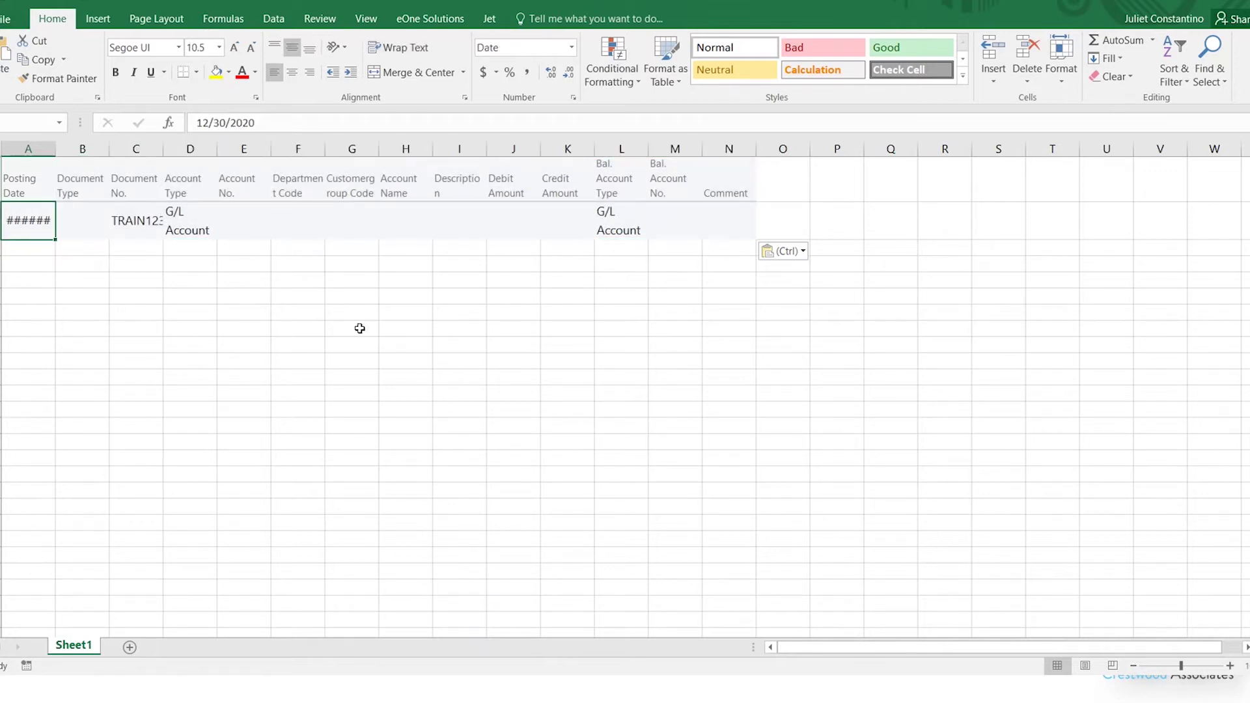
{"action": "left_click", "coordinate": [138, 220]}
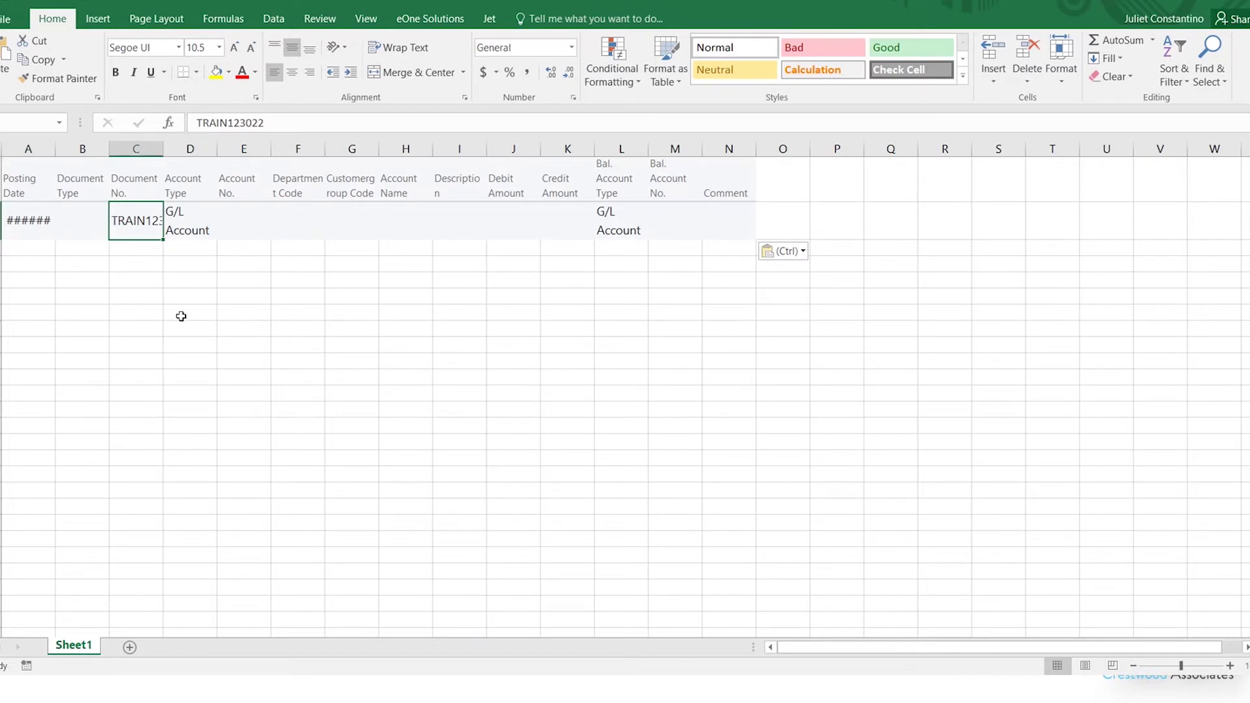
{"action": "left_click_drag", "start_coordinate": [222, 126], "coordinate": [264, 127]}
{"action": "type", "text": "2"}
{"action": "key", "text": "Return"}
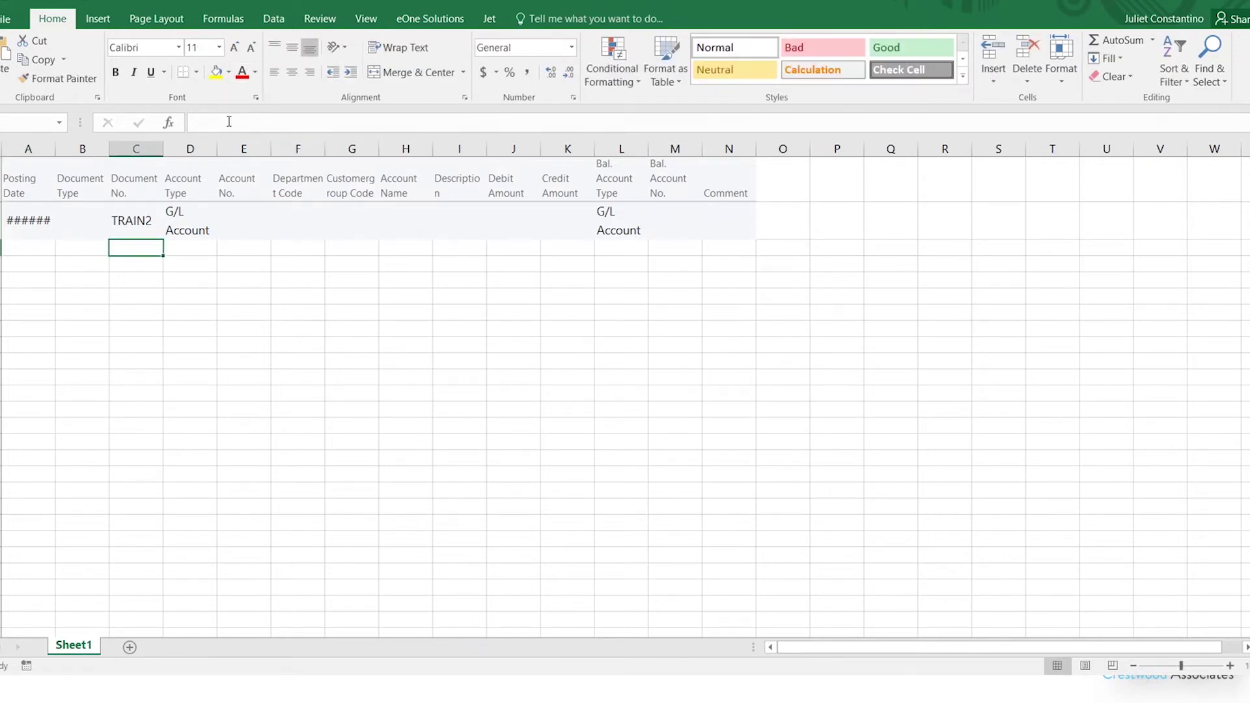
Fill the TRAIN2 row with account number 40200, department code SALES and a credit amount of 100.
{"action": "left_click", "coordinate": [246, 219]}
{"action": "type", "text": "40200"}
{"action": "key", "text": "Tab"}
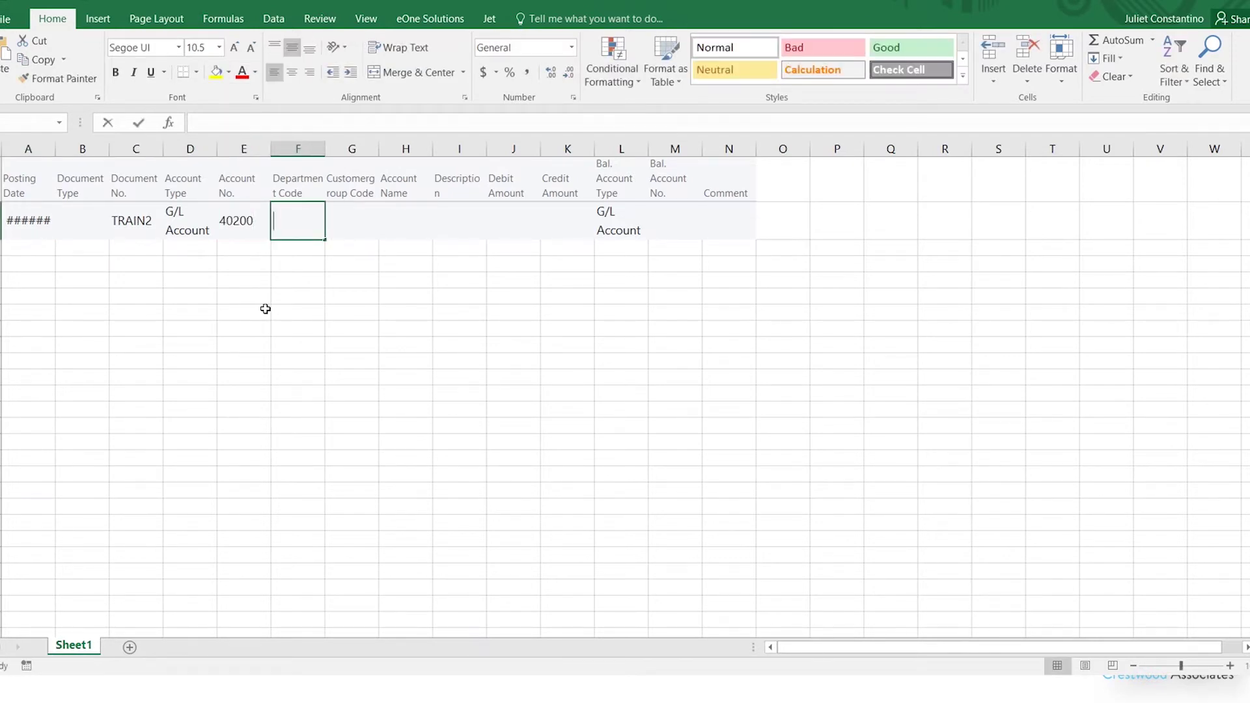
{"action": "type", "text": "SALES"}
{"action": "key", "text": "Down"}
{"action": "left_click", "coordinate": [557, 215]}
{"action": "type", "text": "100"}
{"action": "key", "text": "Return"}
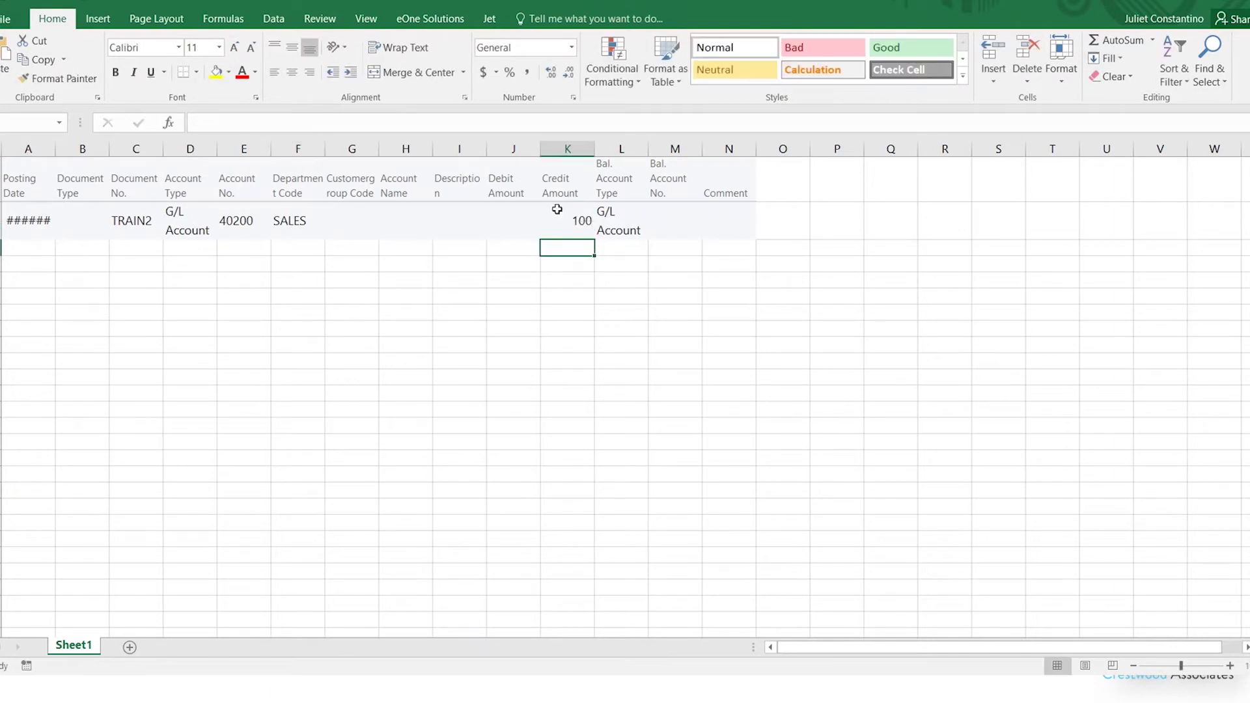
Copy the complete TRAIN2 row into the two rows directly beneath it.
{"action": "left_click_drag", "start_coordinate": [34, 219], "coordinate": [742, 219]}
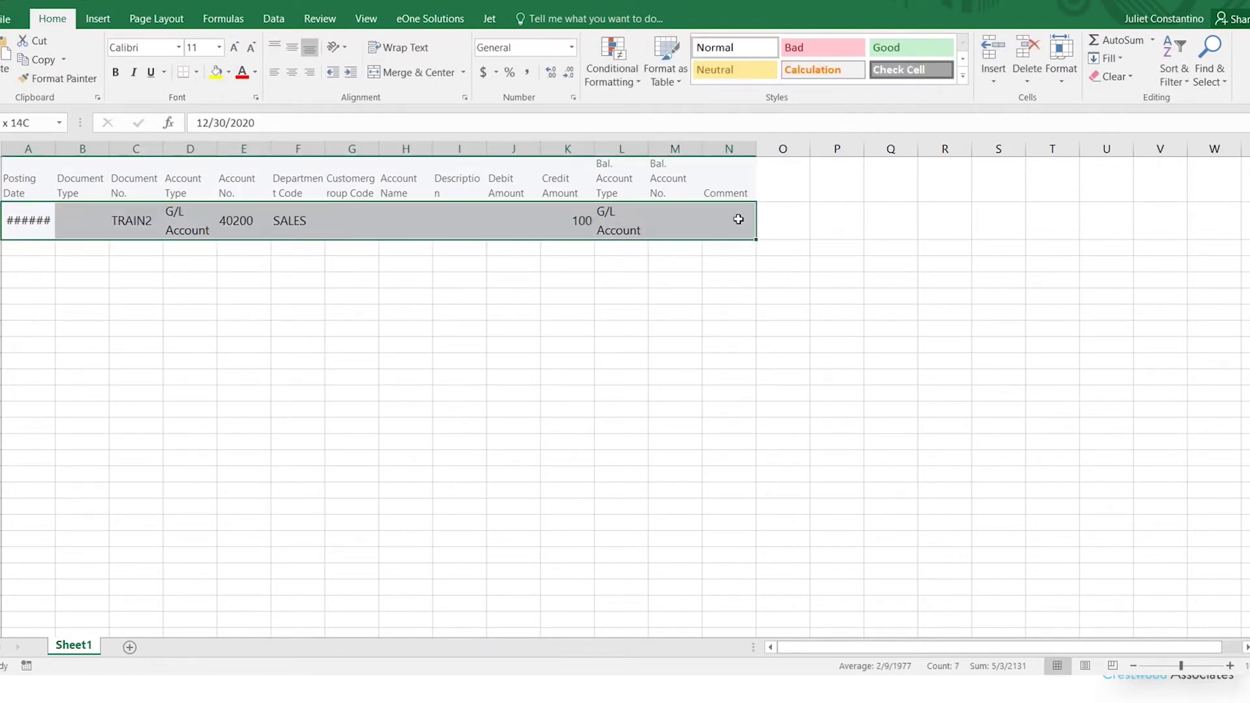
{"action": "key", "text": "ctrl+c"}
{"action": "key", "text": "ctrl+v"}
{"action": "key", "text": "Down"}
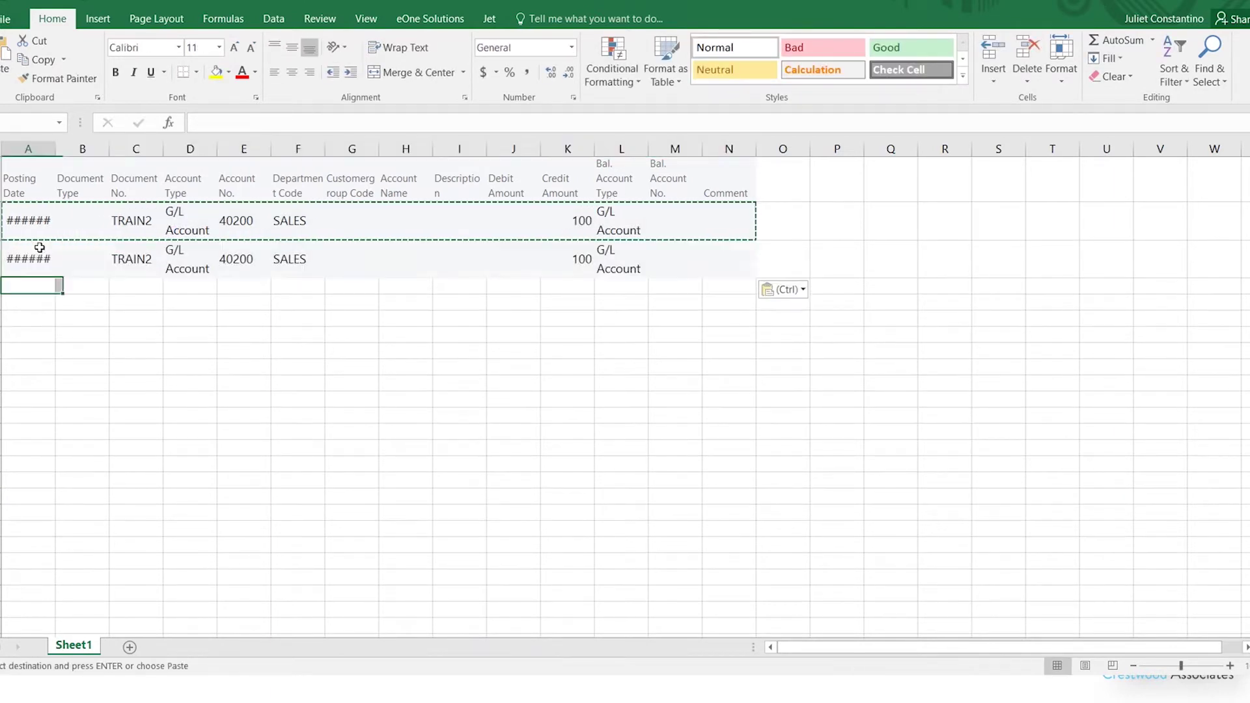
{"action": "key", "text": "ctrl+v"}
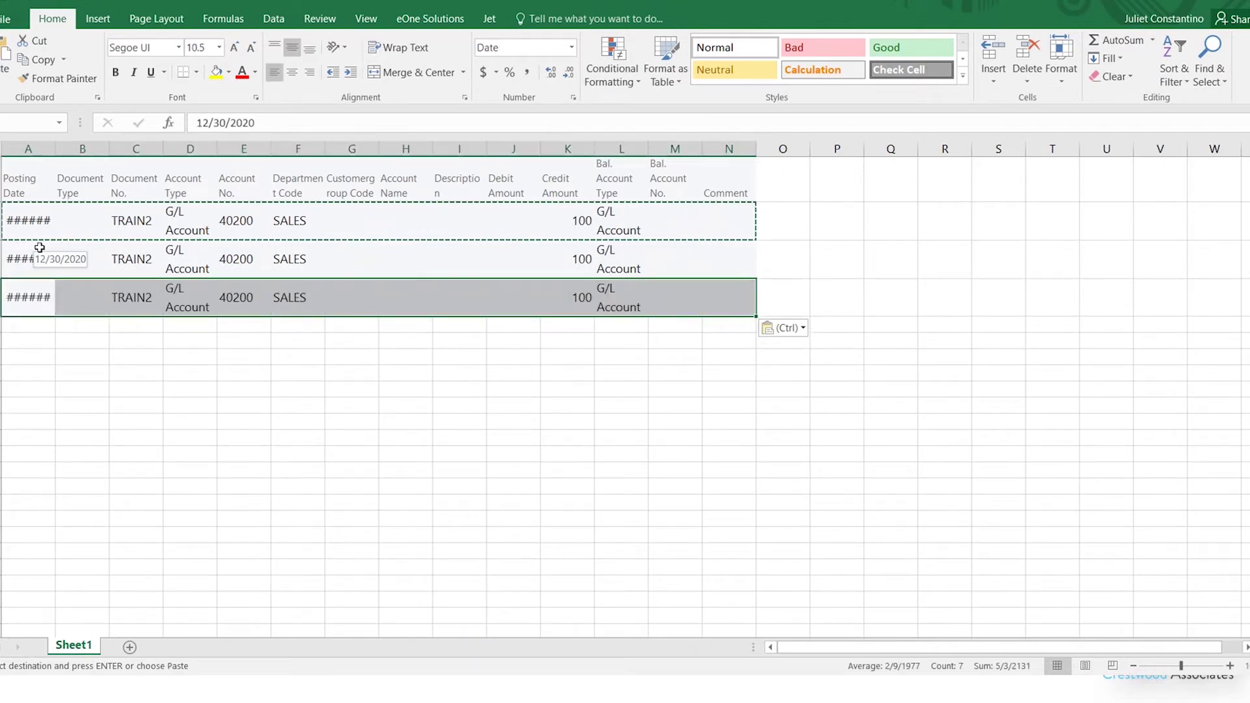
Change the account number in the second TRAIN2 row to 40500.
{"action": "left_click", "coordinate": [237, 260]}
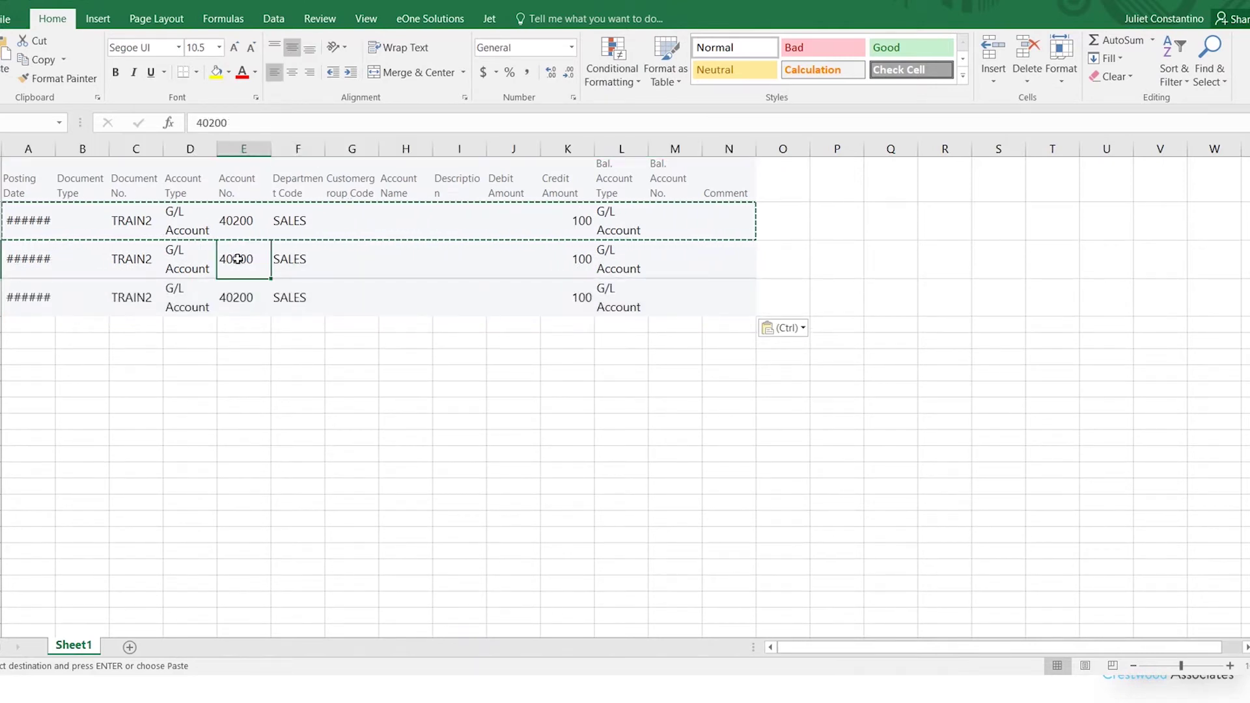
{"action": "left_click", "coordinate": [215, 123]}
{"action": "key", "text": "BackSpace"}
{"action": "type", "text": "5"}
{"action": "key", "text": "ctrl+Return"}
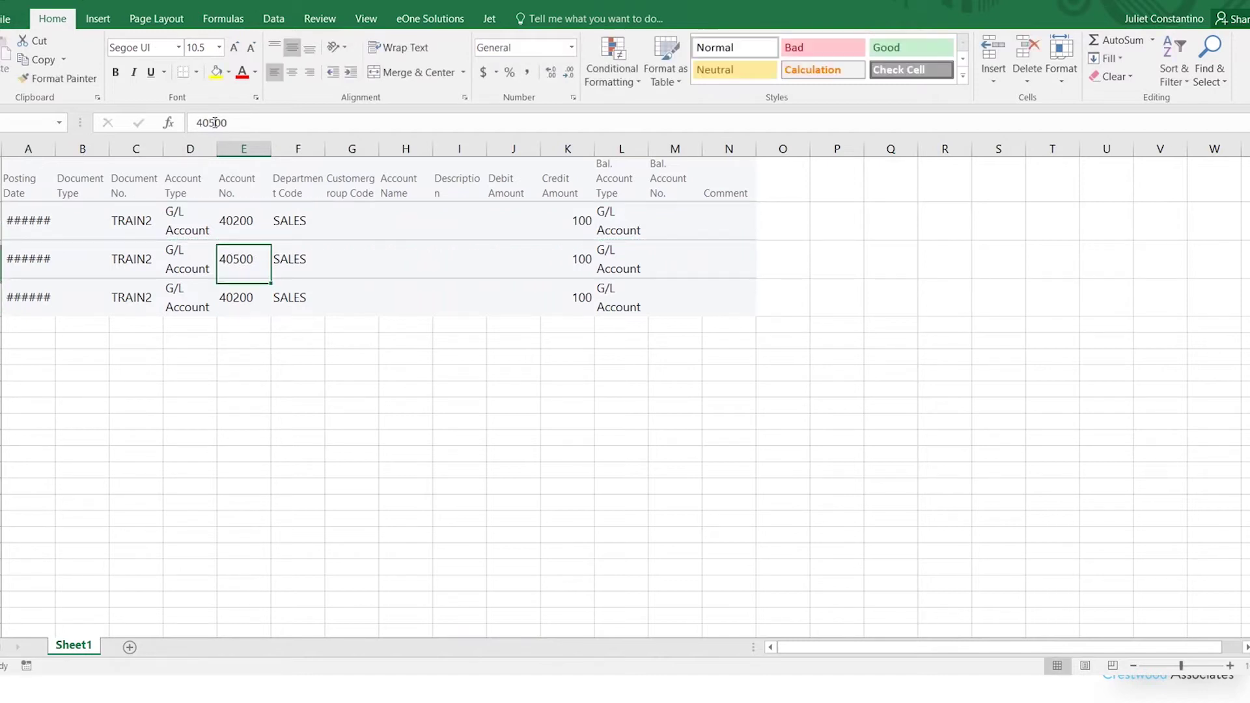
Set the third TRAIN2 row to account number 60100 with a debit amount of 200 and clear its credit amount.
{"action": "left_click", "coordinate": [234, 300]}
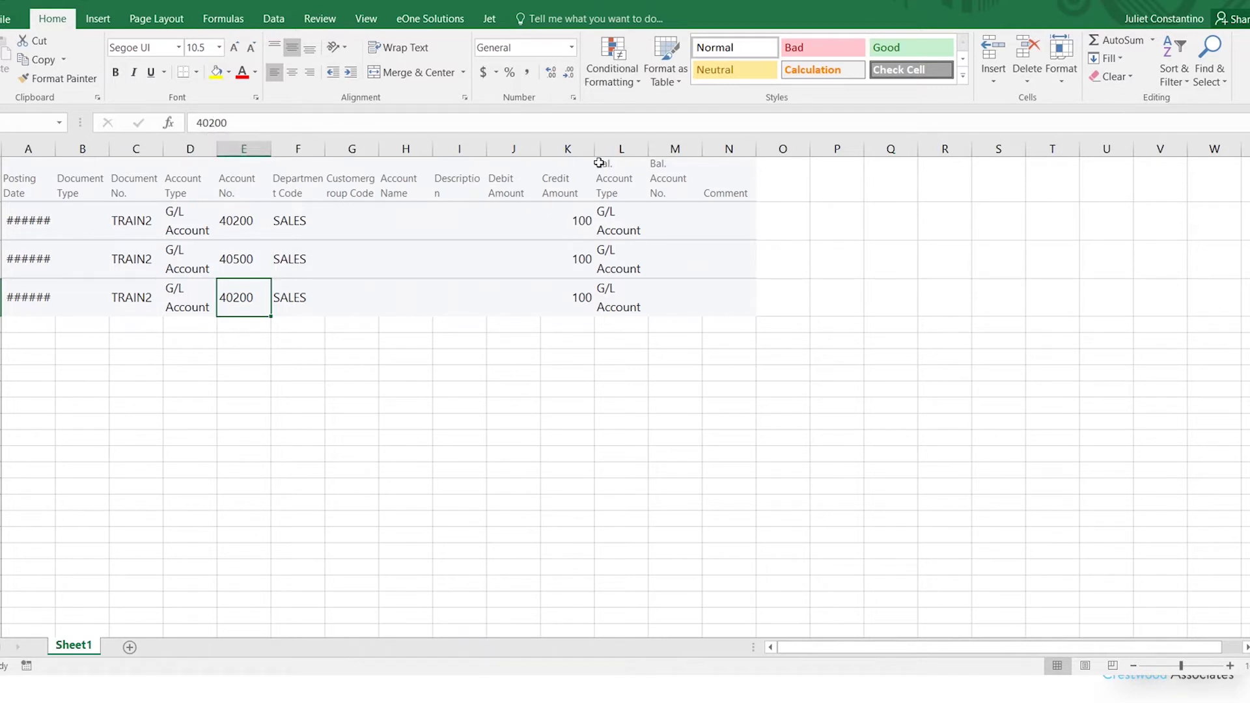
{"action": "type", "text": "60100"}
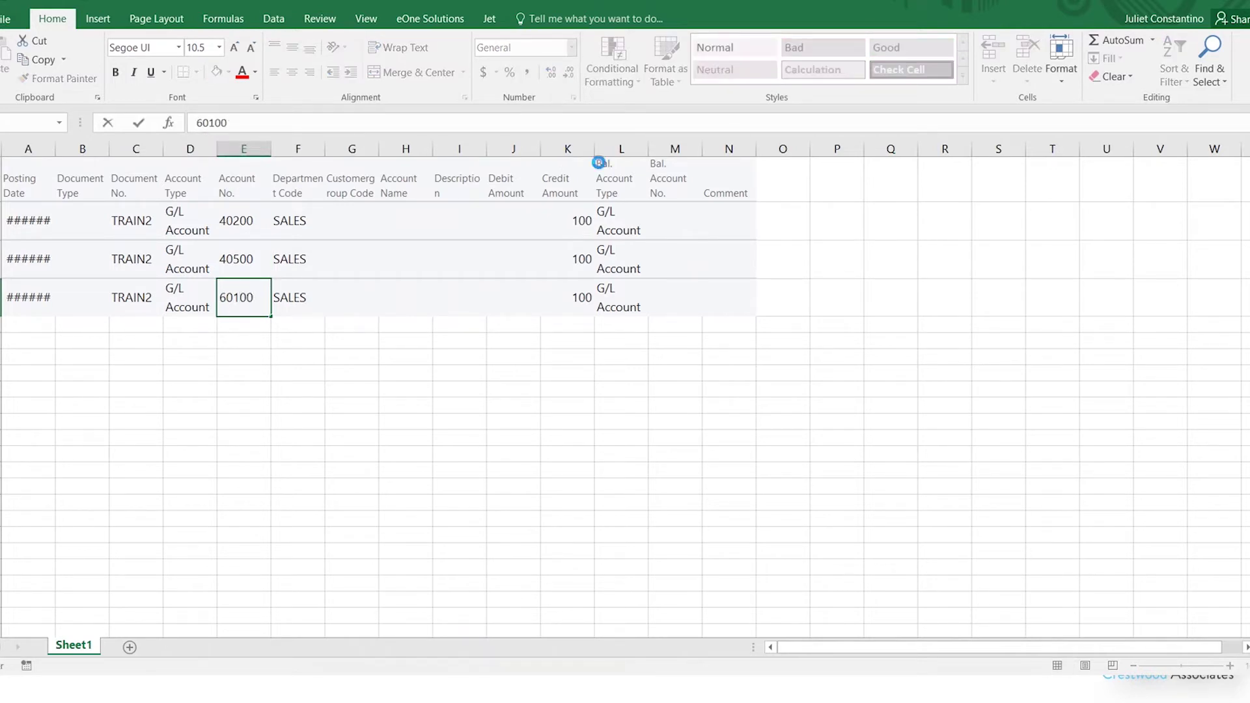
{"action": "key", "text": "Tab"}
{"action": "key", "text": "Tab"}
{"action": "key", "text": "Tab"}
{"action": "key", "text": "Tab"}
{"action": "key", "text": "Tab"}
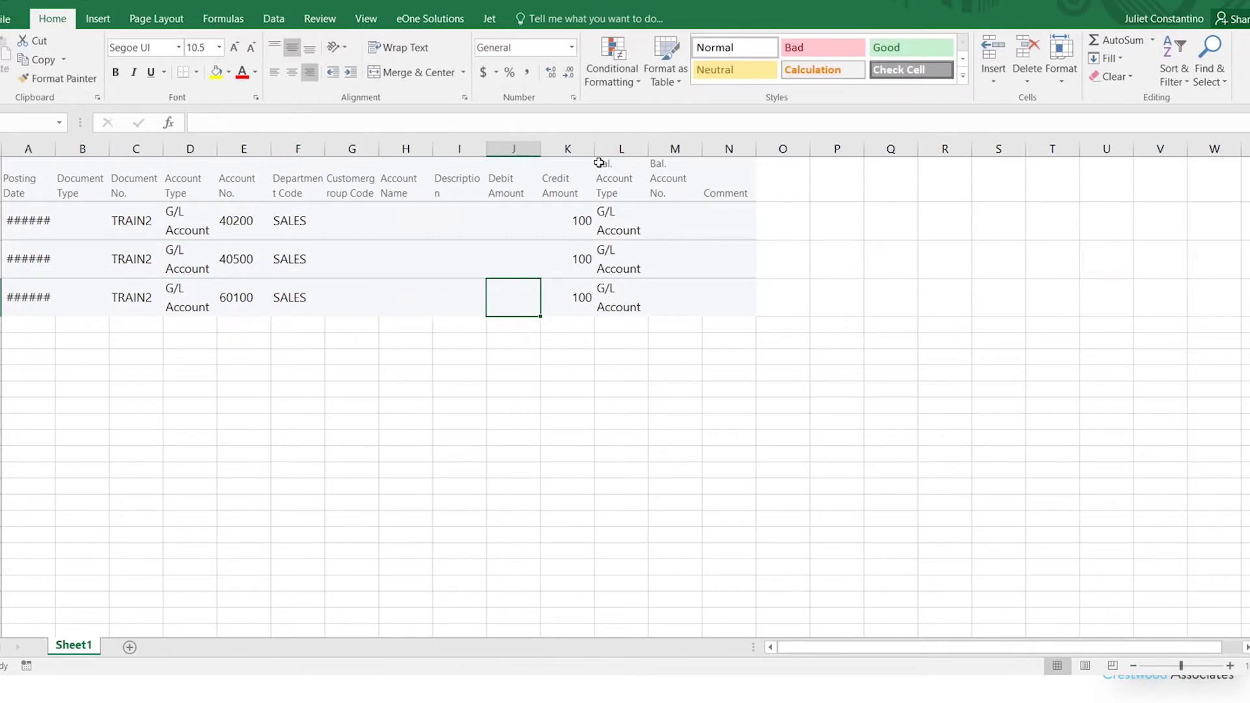
{"action": "type", "text": "200"}
{"action": "key", "text": "Tab"}
{"action": "key", "text": "Delete"}
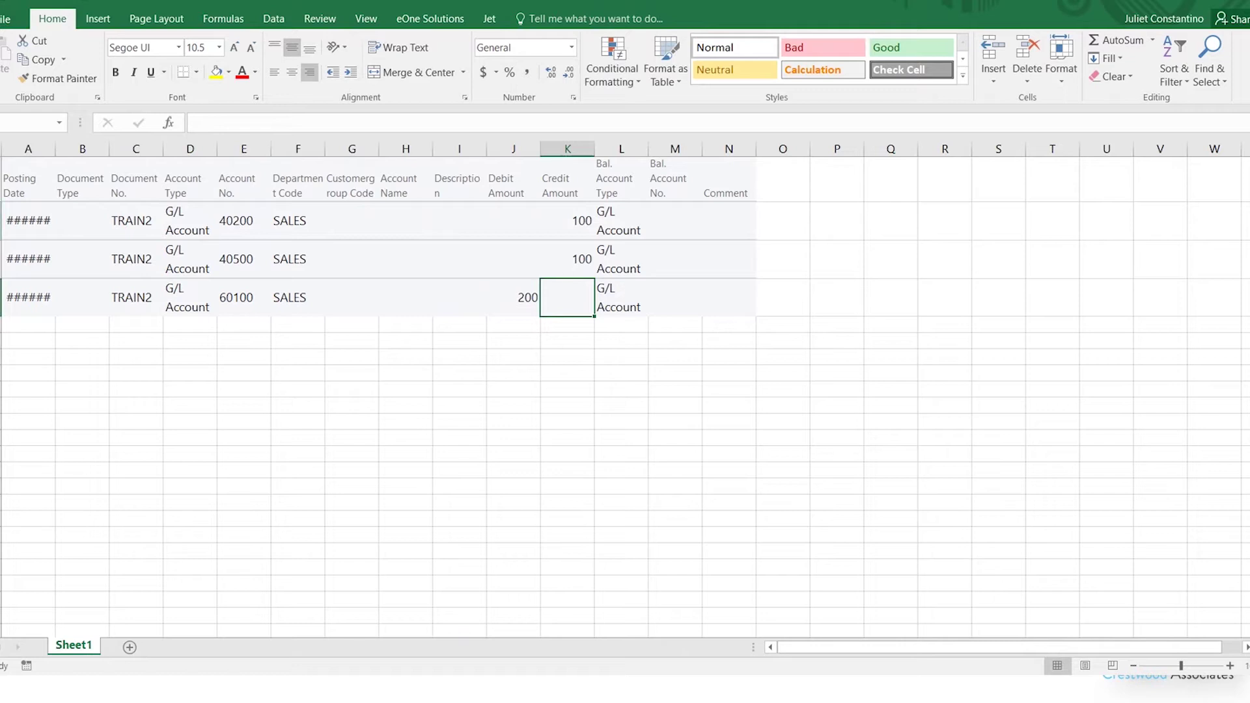
Copy the three TRAIN2 rows without headers and try to paste them onto the selected TRAIN123022 line in Business Central.
{"action": "left_click_drag", "start_coordinate": [44, 218], "coordinate": [742, 294]}
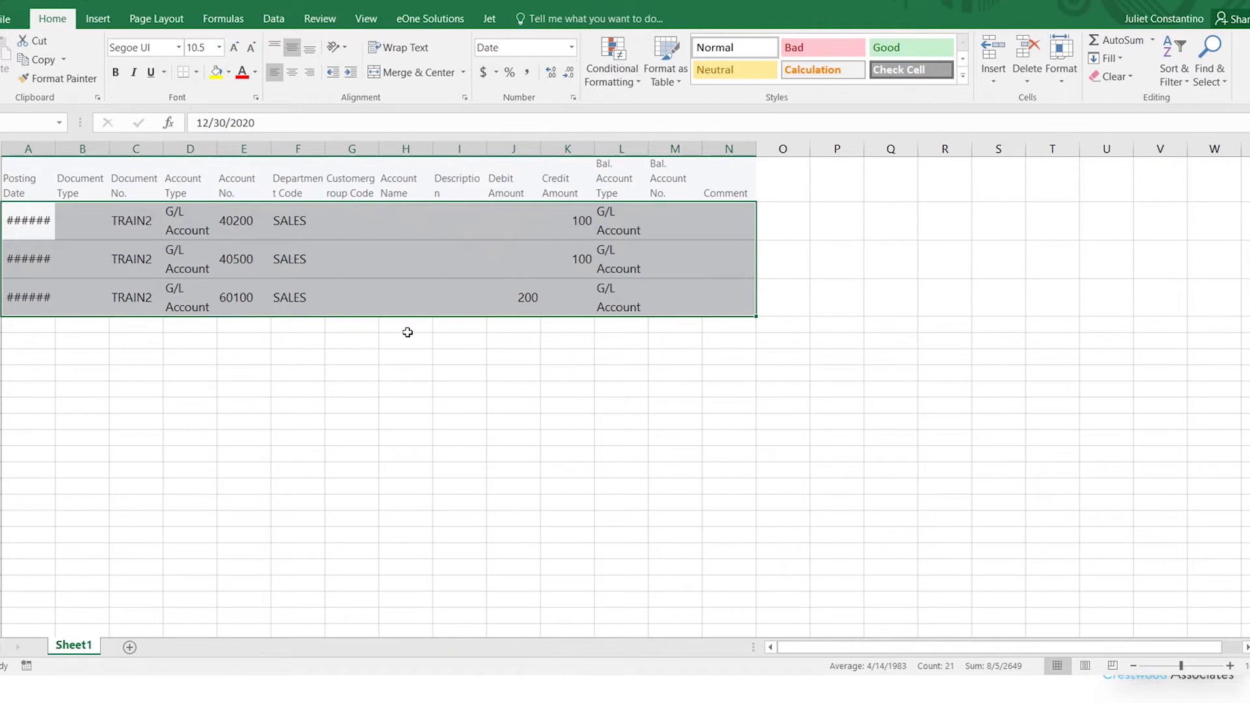
{"action": "key", "text": "ctrl+c"}
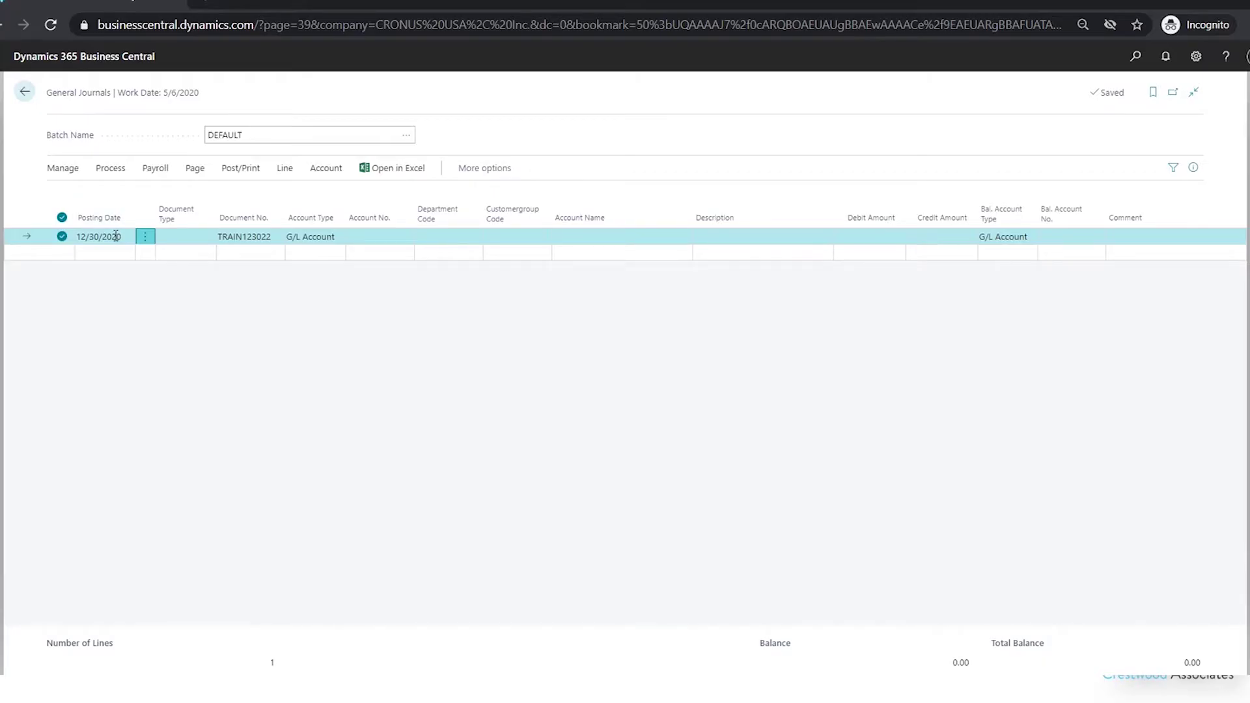
{"action": "left_click", "coordinate": [123, 240]}
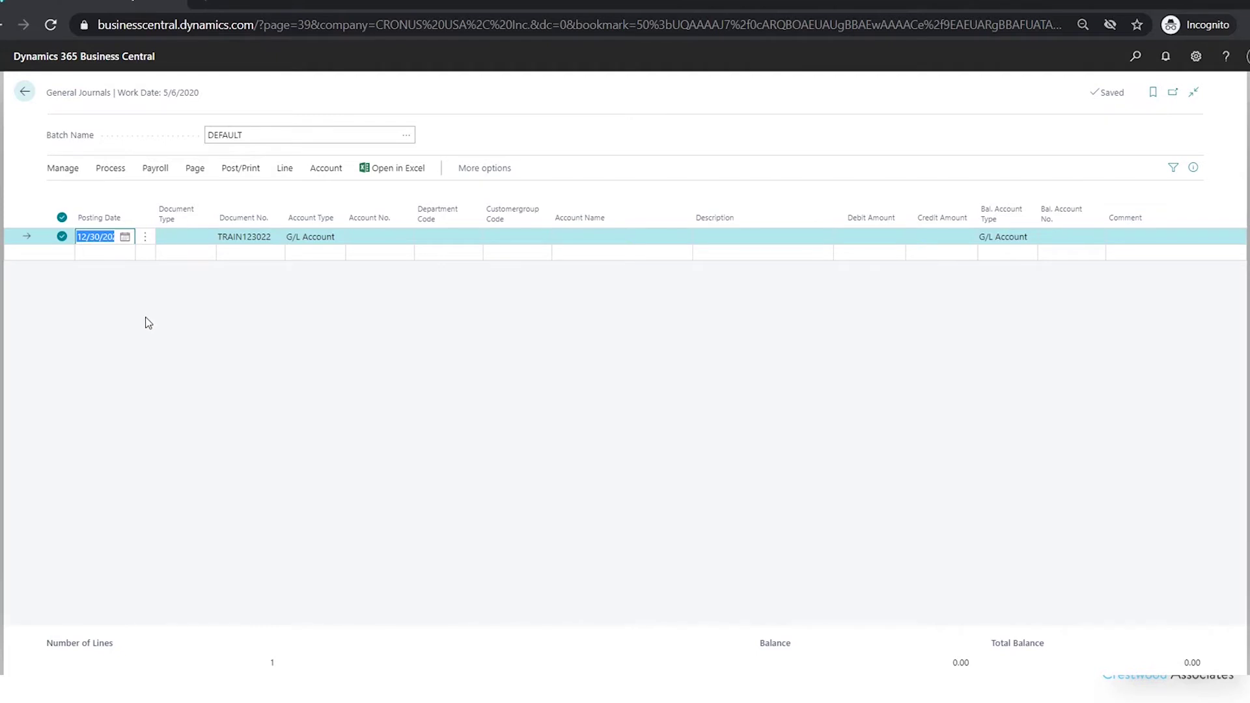
{"action": "key", "text": "ctrl+v"}
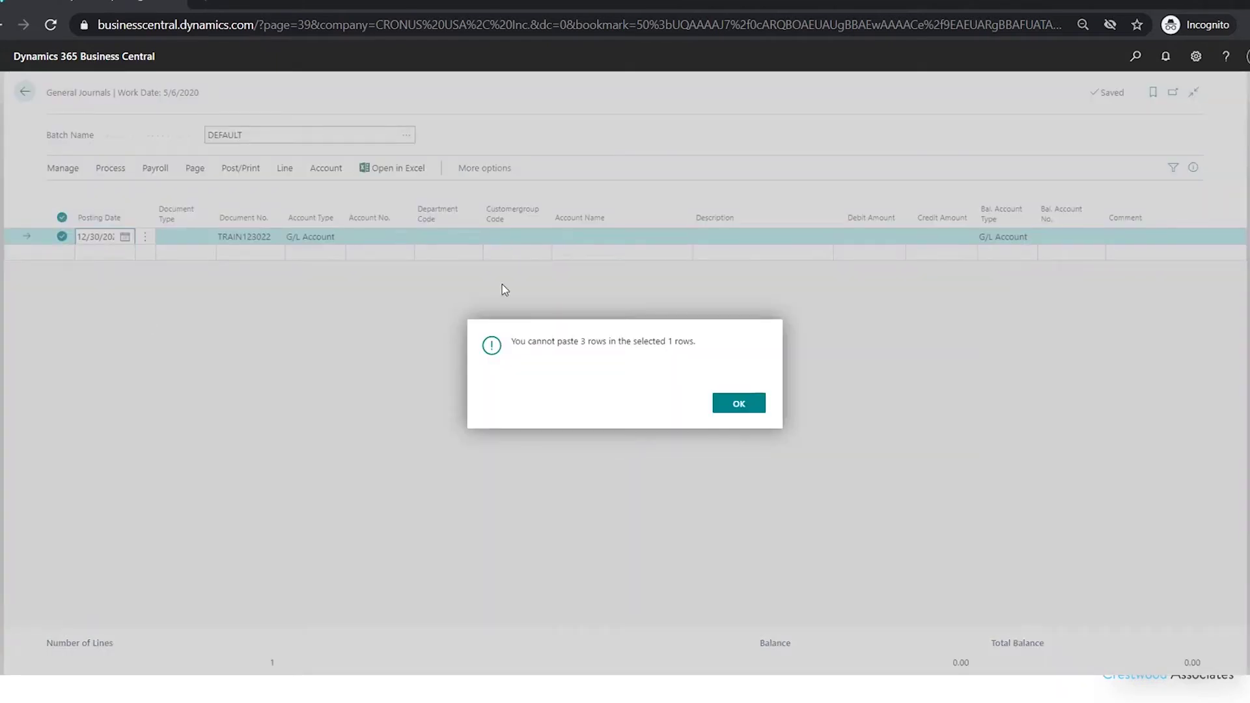
{"action": "left_click", "coordinate": [738, 406]}
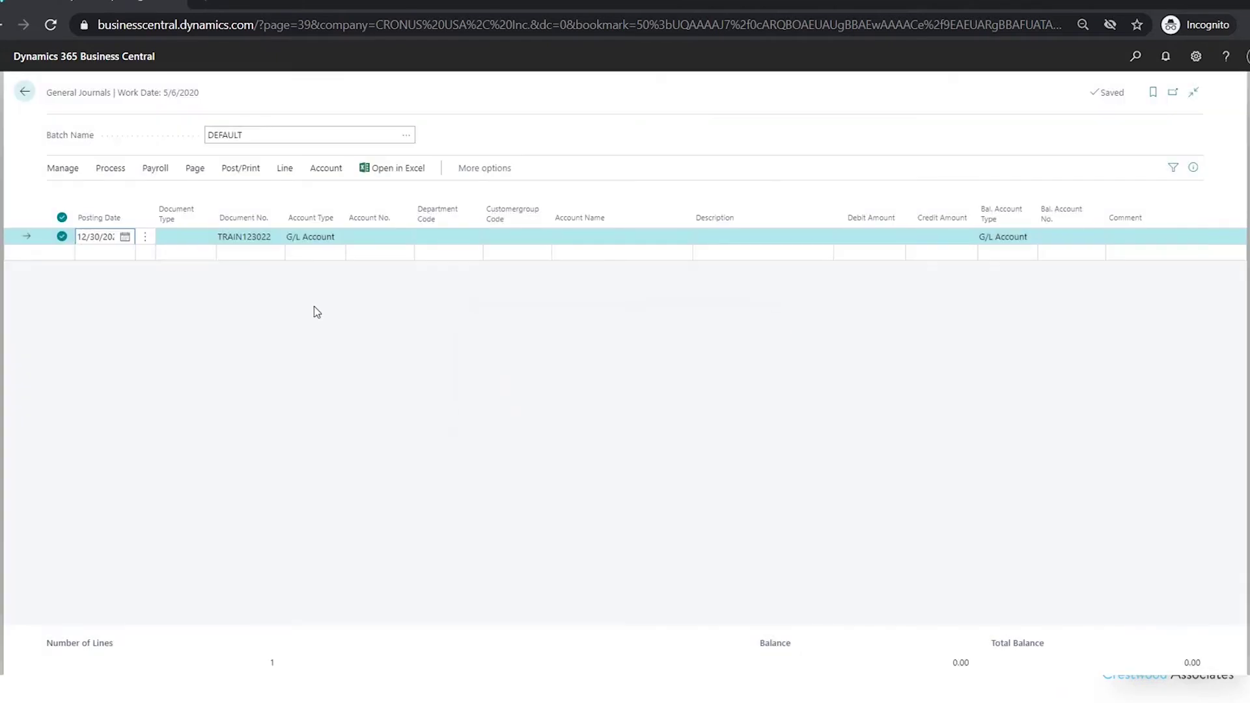
Deselect the TRAIN123022 line and try to paste the three copied rows starting from its posting date.
{"action": "left_click", "coordinate": [62, 237]}
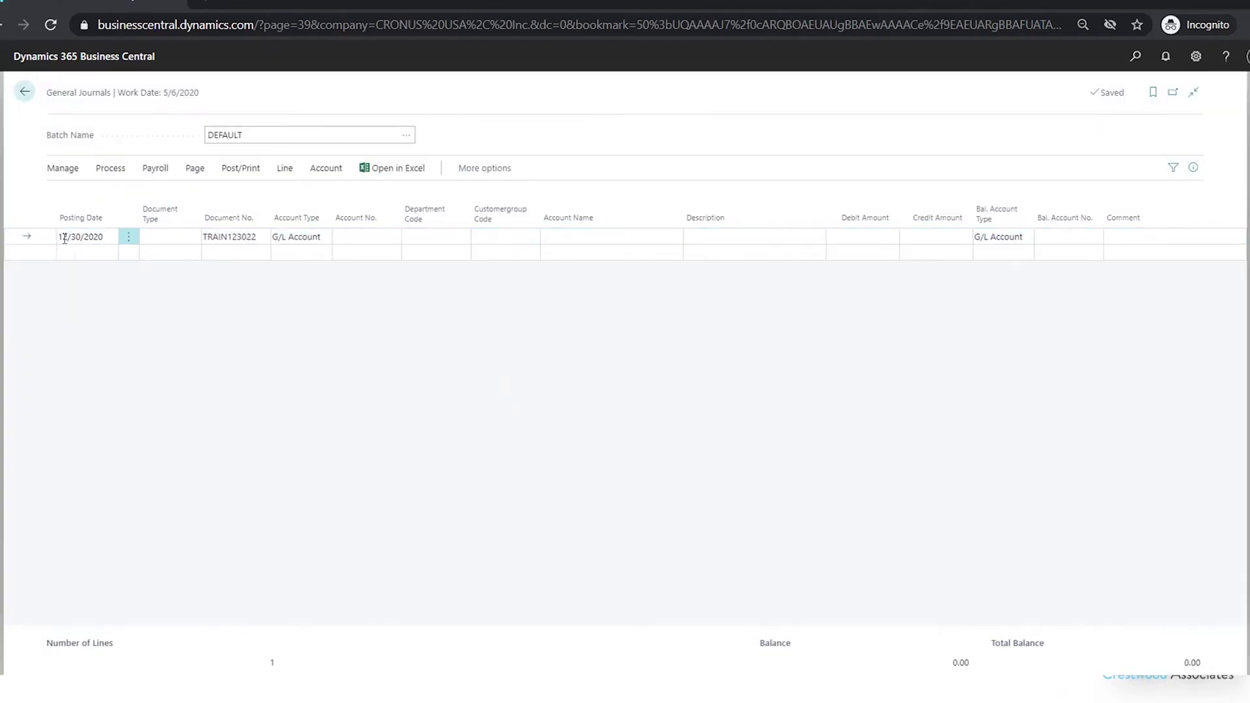
{"action": "left_click", "coordinate": [101, 237]}
{"action": "key", "text": "ctrl+v"}
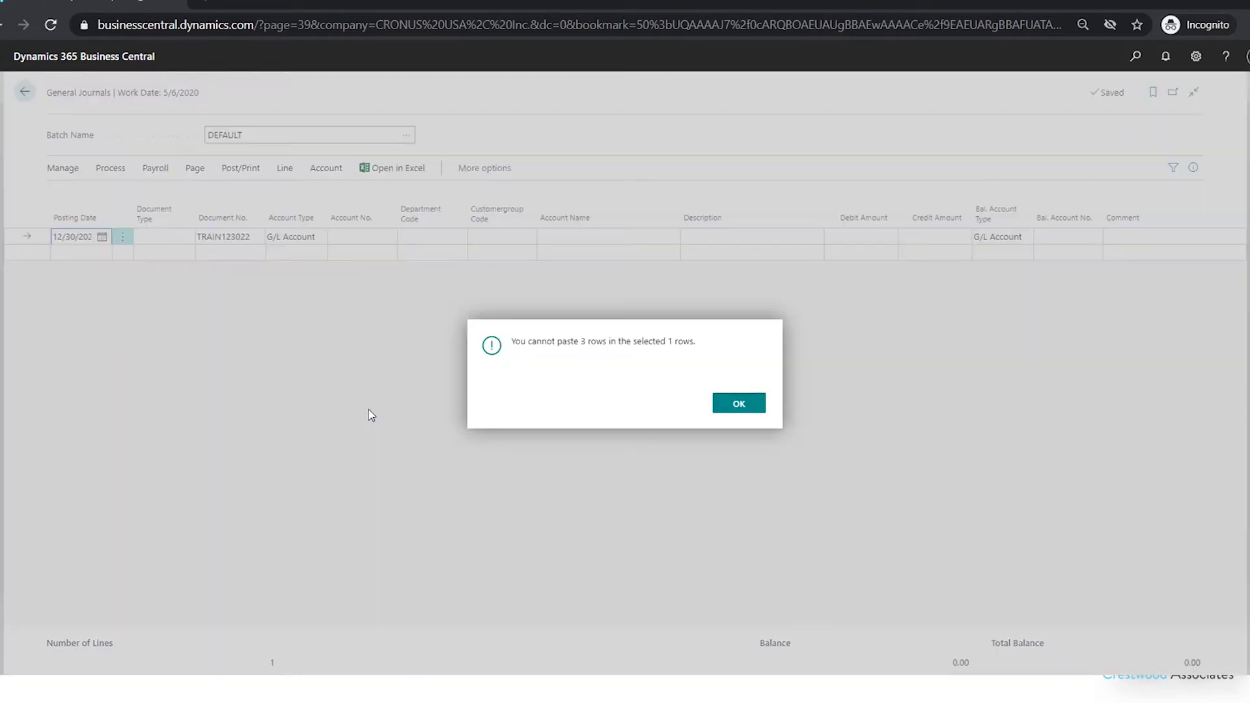
{"action": "left_click", "coordinate": [738, 404]}
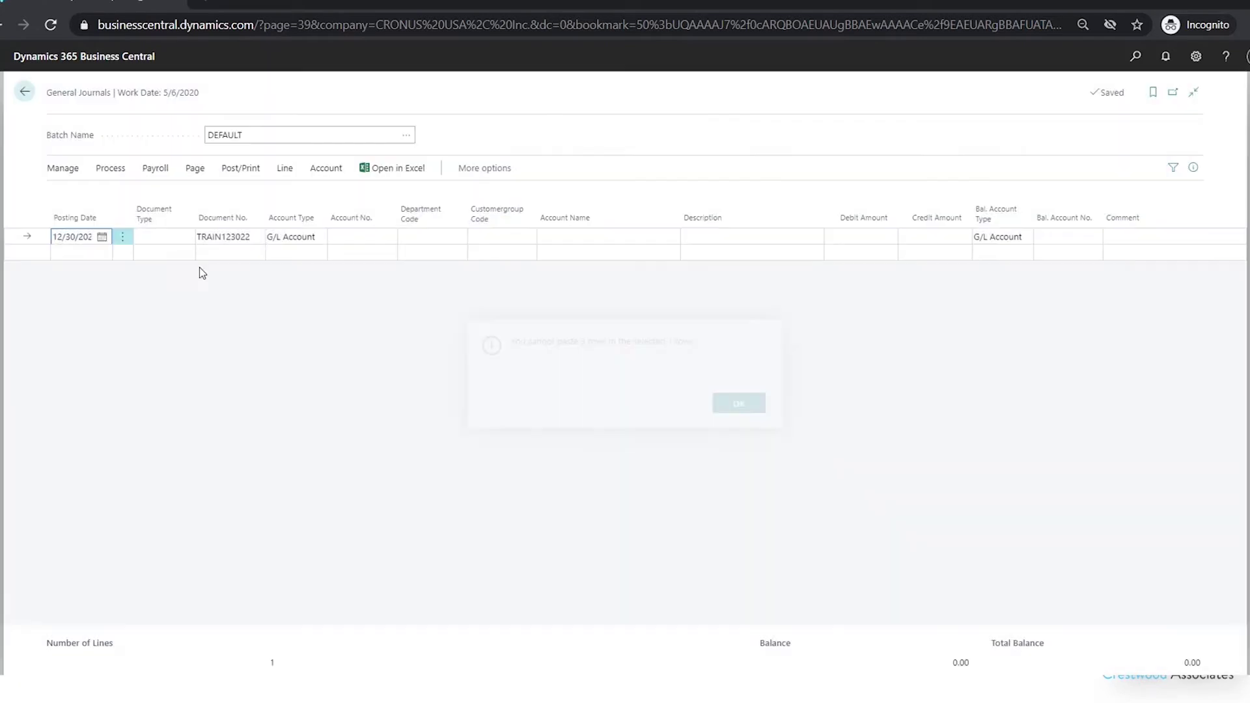
Paste the three copied TRAIN2 rows into the journal starting at the blank line below the TRAIN123022 line.
{"action": "left_click", "coordinate": [63, 253]}
{"action": "left_click", "coordinate": [498, 456]}
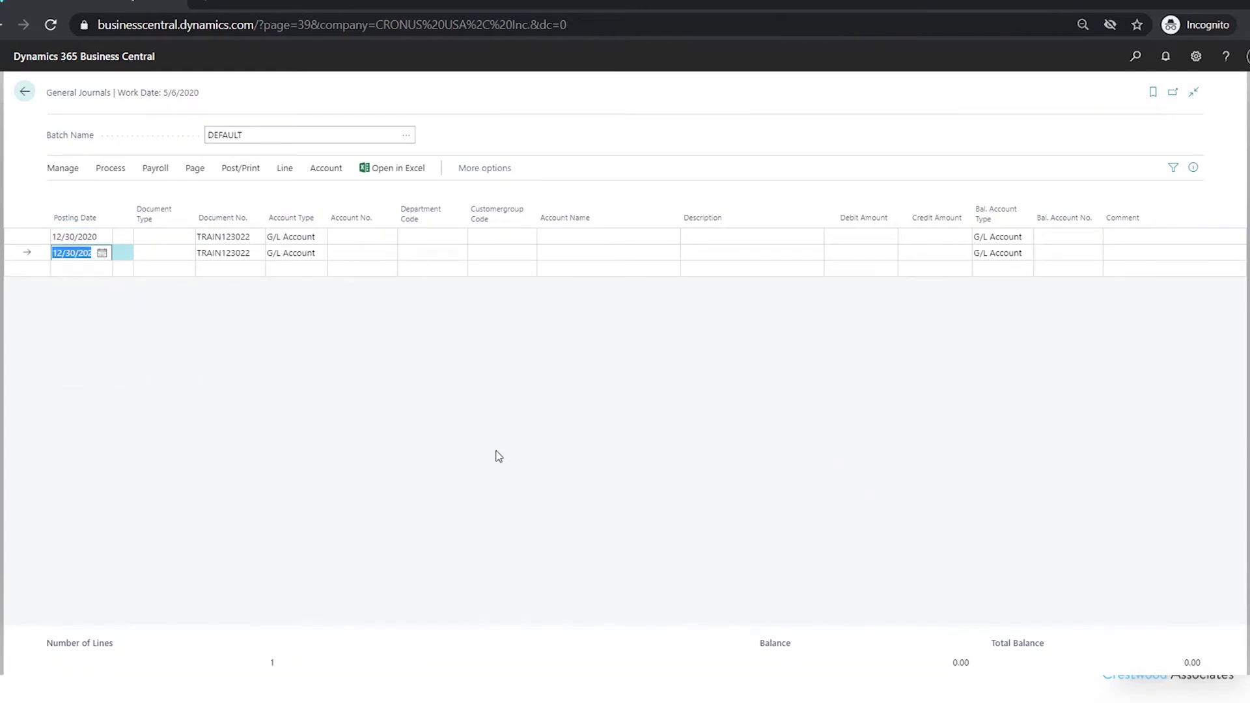
{"action": "key", "text": "ctrl+v"}
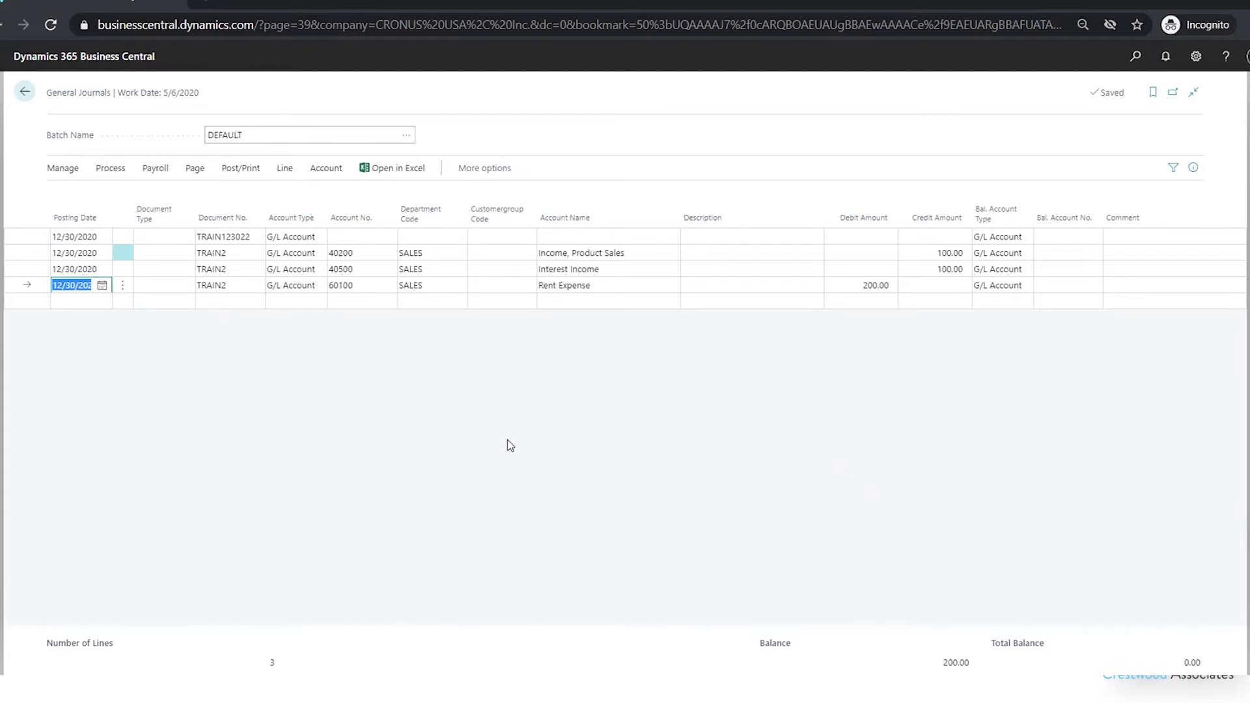
Delete the empty TRAIN123022 line from the DEFAULT batch.
{"action": "left_click", "coordinate": [123, 237]}
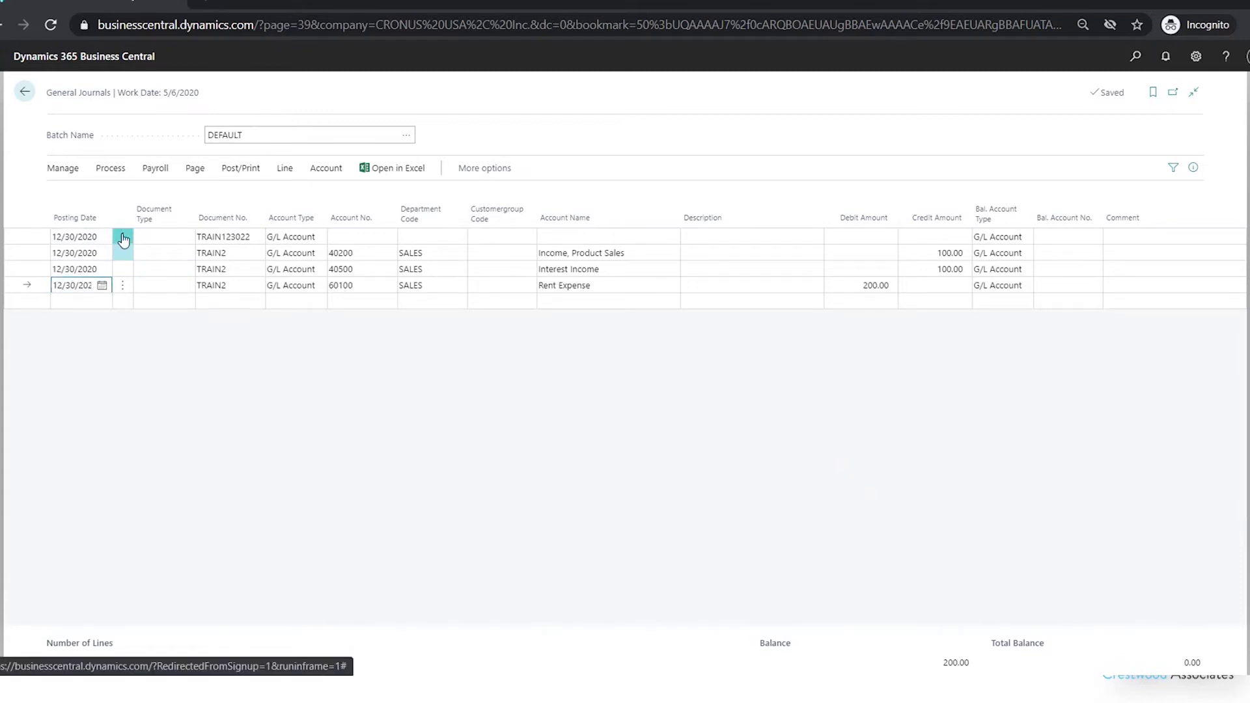
{"action": "left_click", "coordinate": [95, 281]}
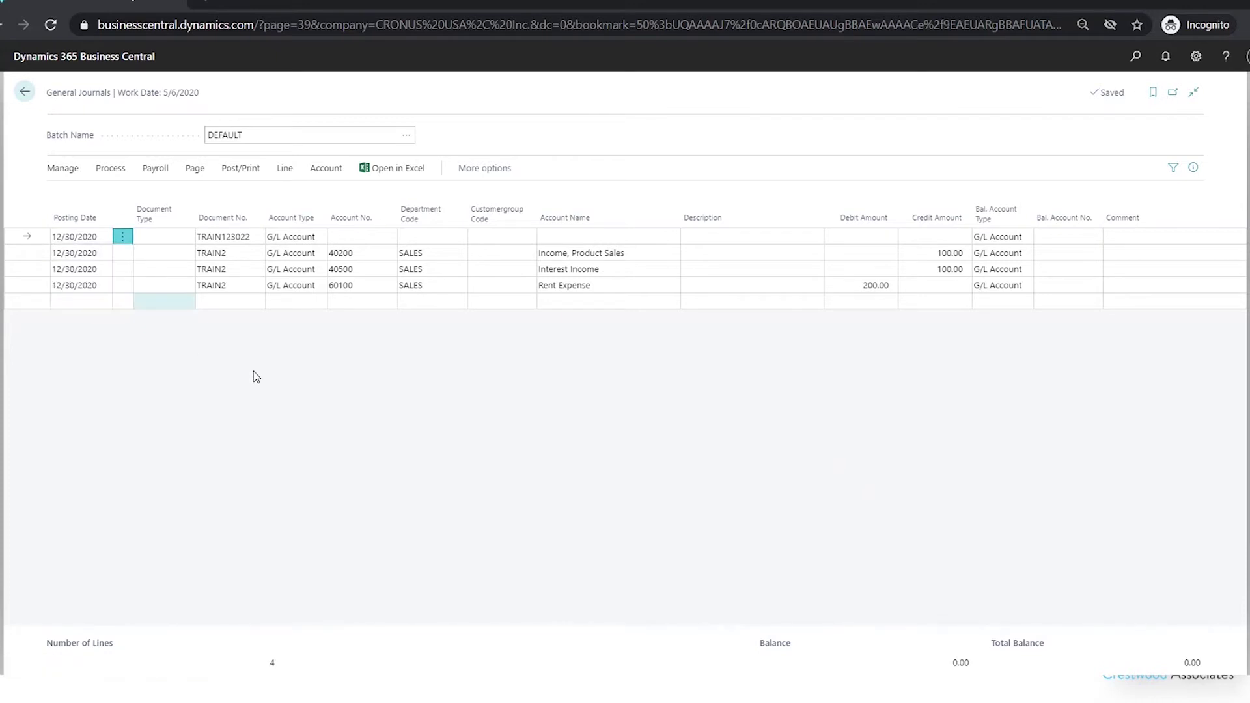
{"action": "left_click", "coordinate": [685, 405]}
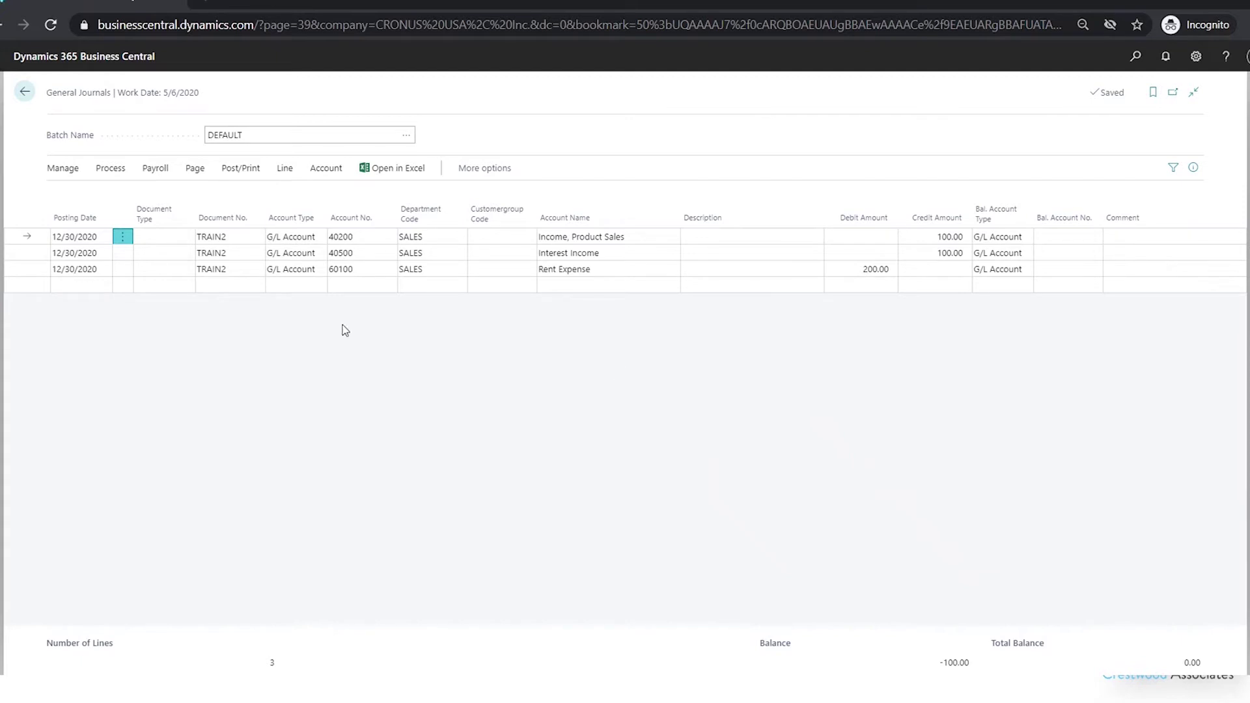
Post the three TRAIN2 journal lines of the DEFAULT batch.
{"action": "left_click", "coordinate": [240, 168]}
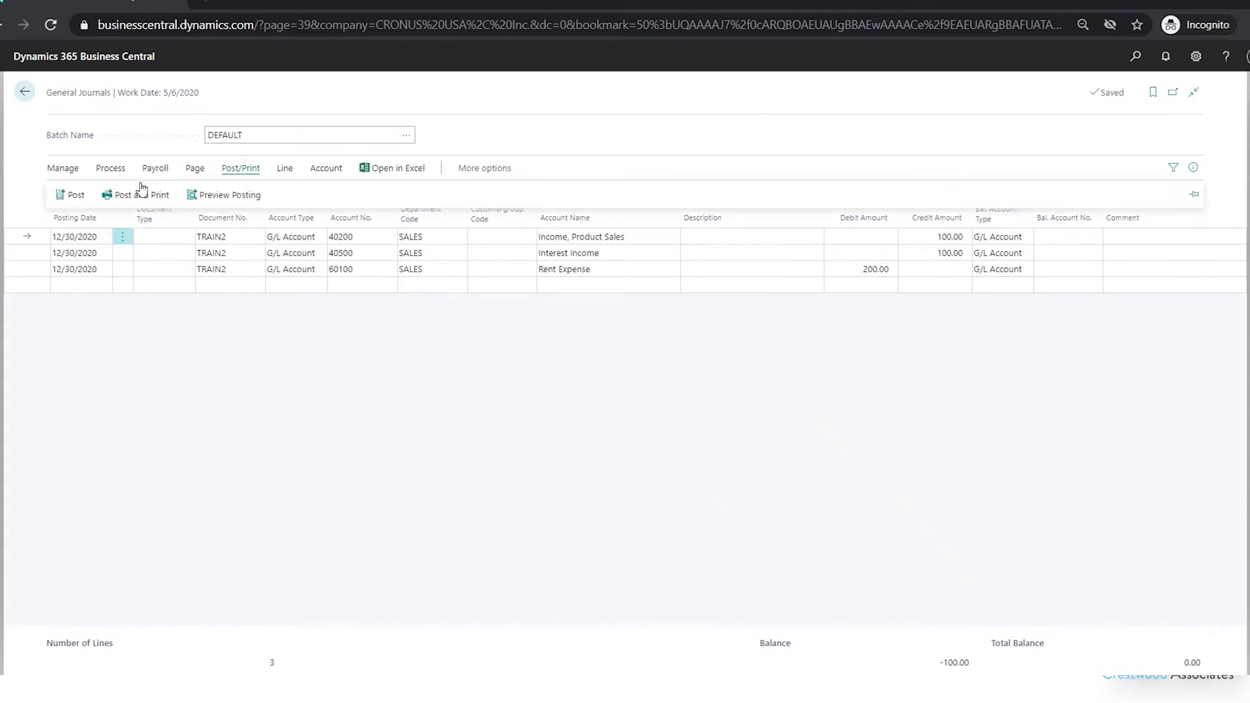
{"action": "left_click", "coordinate": [73, 195]}
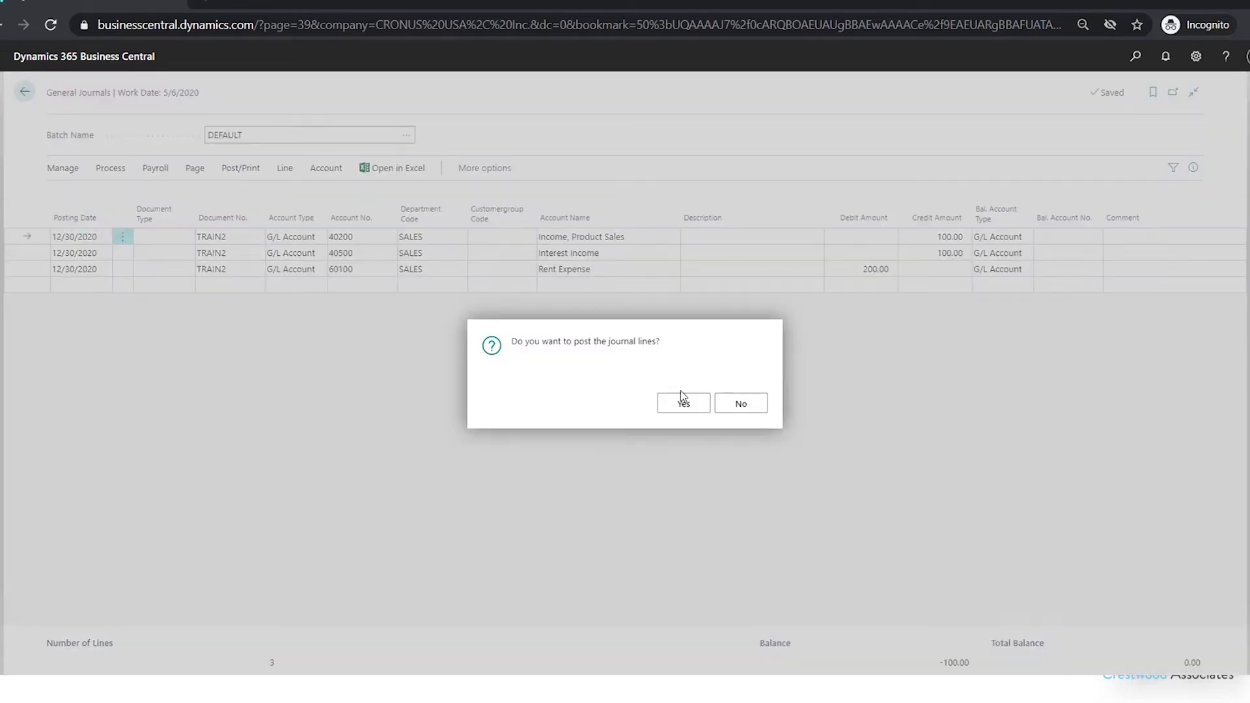
{"action": "left_click", "coordinate": [682, 397]}
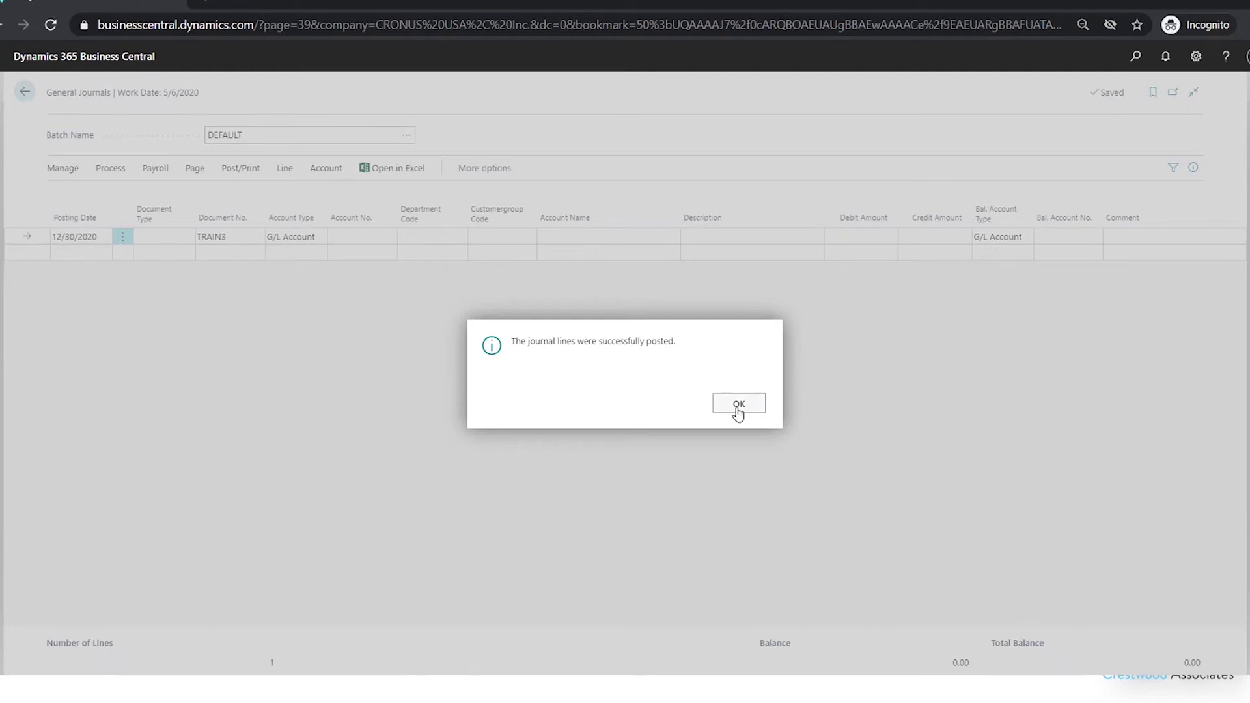
{"action": "left_click", "coordinate": [737, 405]}
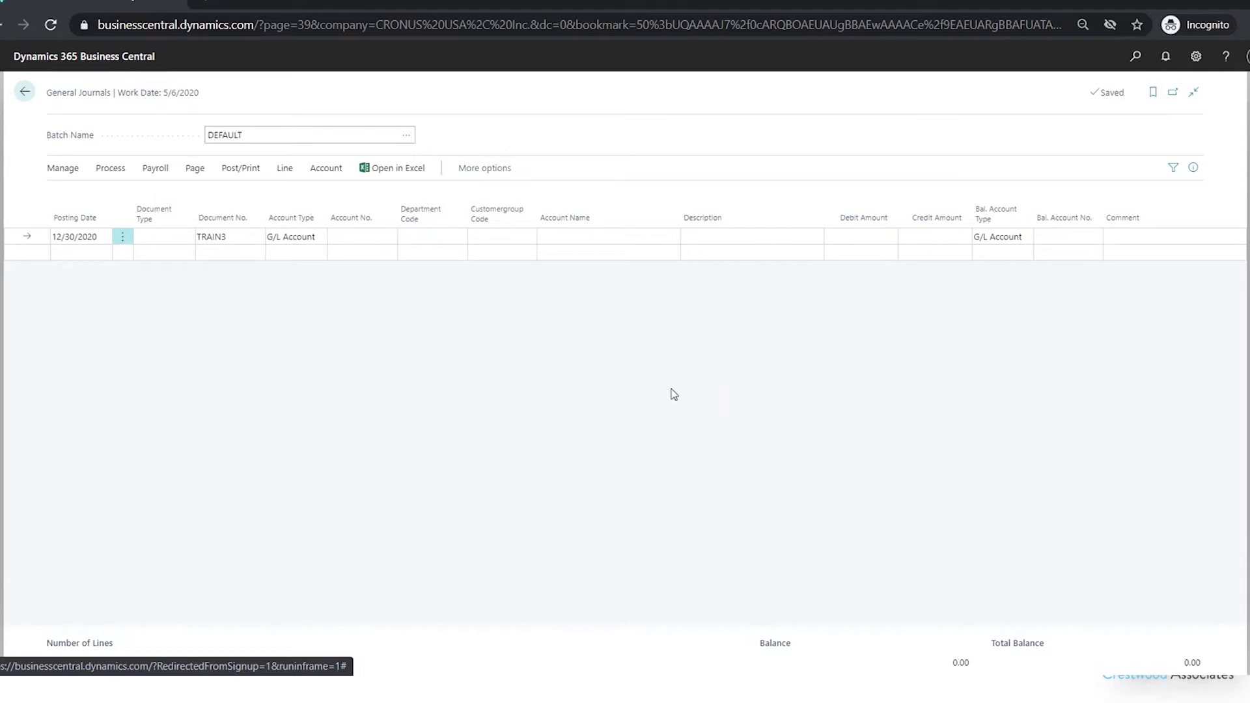
Leave the journal, find the G/L Registers through a G/L search, and view the general ledger entries of register 884.
{"action": "left_click", "coordinate": [24, 92]}
{"action": "left_click", "coordinate": [1136, 57]}
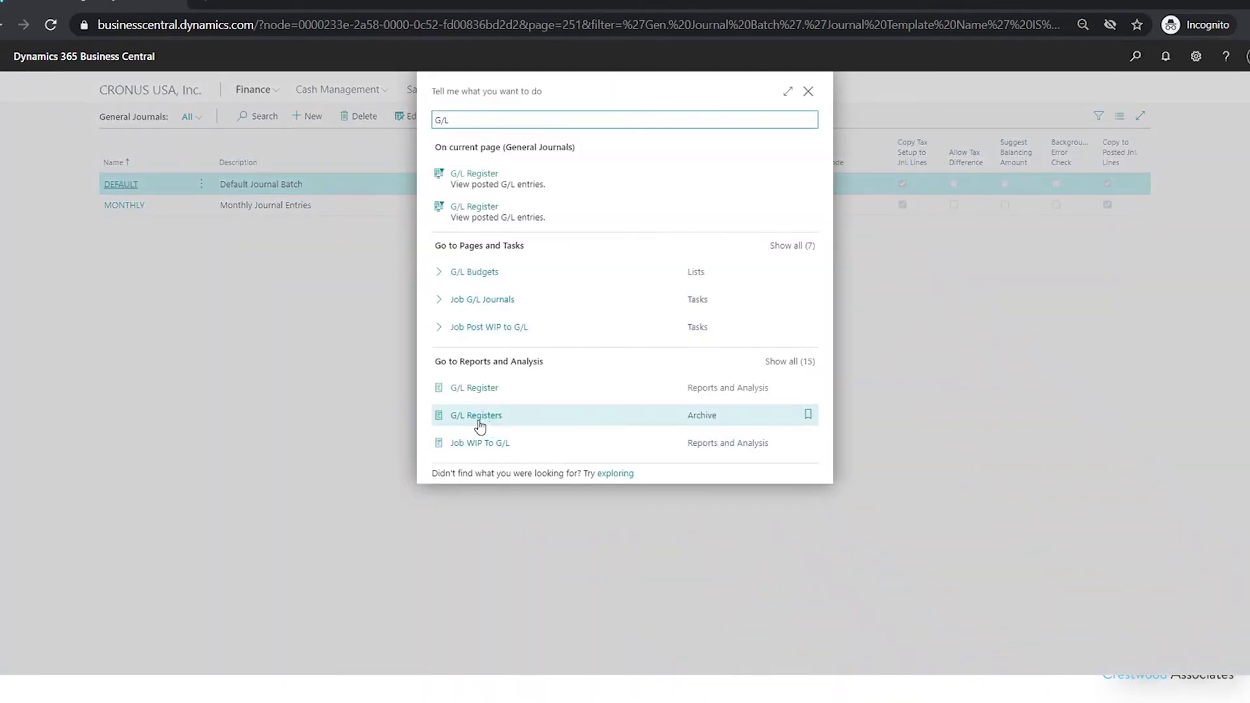
{"action": "left_click", "coordinate": [479, 425]}
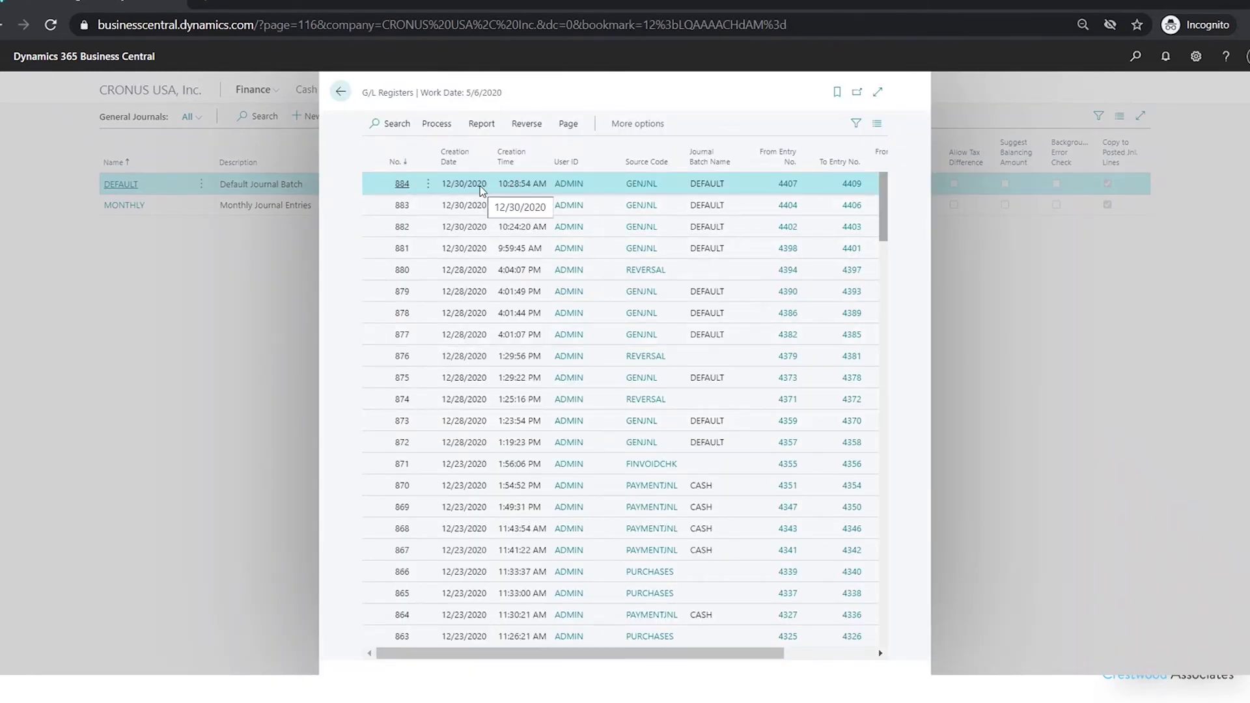
{"action": "left_click", "coordinate": [437, 127]}
{"action": "left_click", "coordinate": [430, 147]}
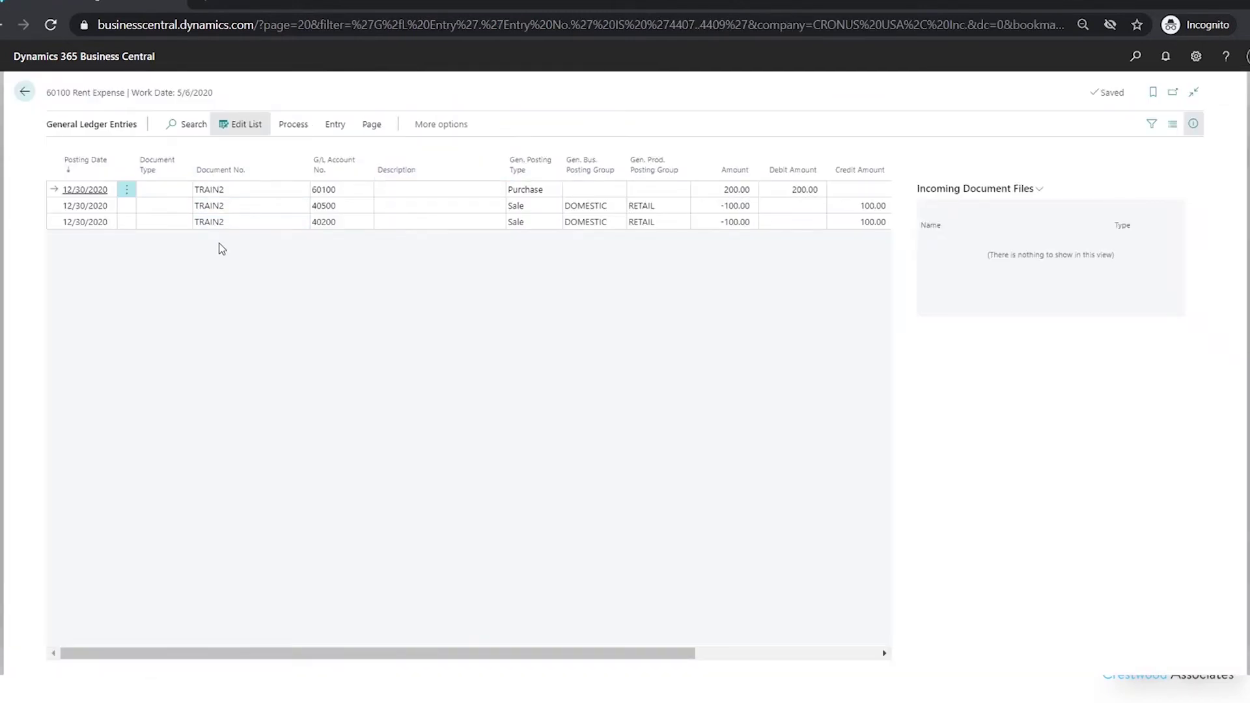
{"action": "left_click", "coordinate": [24, 91]}
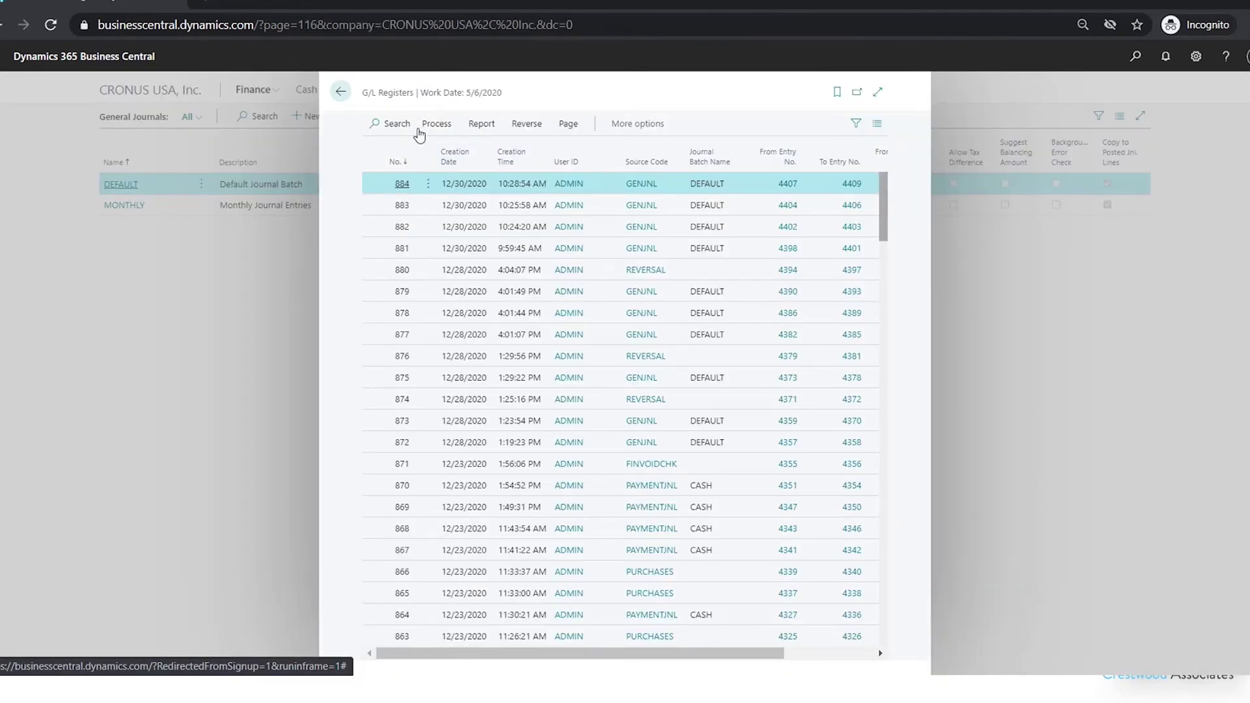
Reverse register 884 with its three TRAIN2 ledger entries.
{"action": "left_click", "coordinate": [446, 127]}
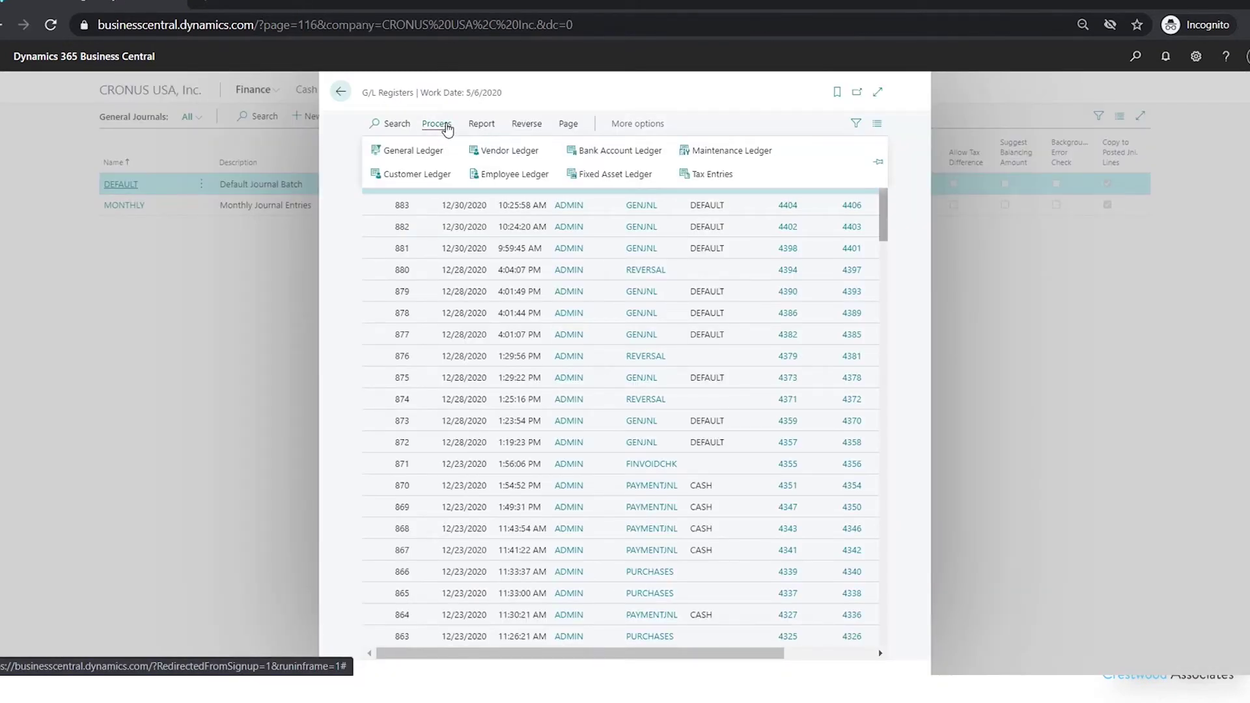
{"action": "left_click", "coordinate": [525, 123]}
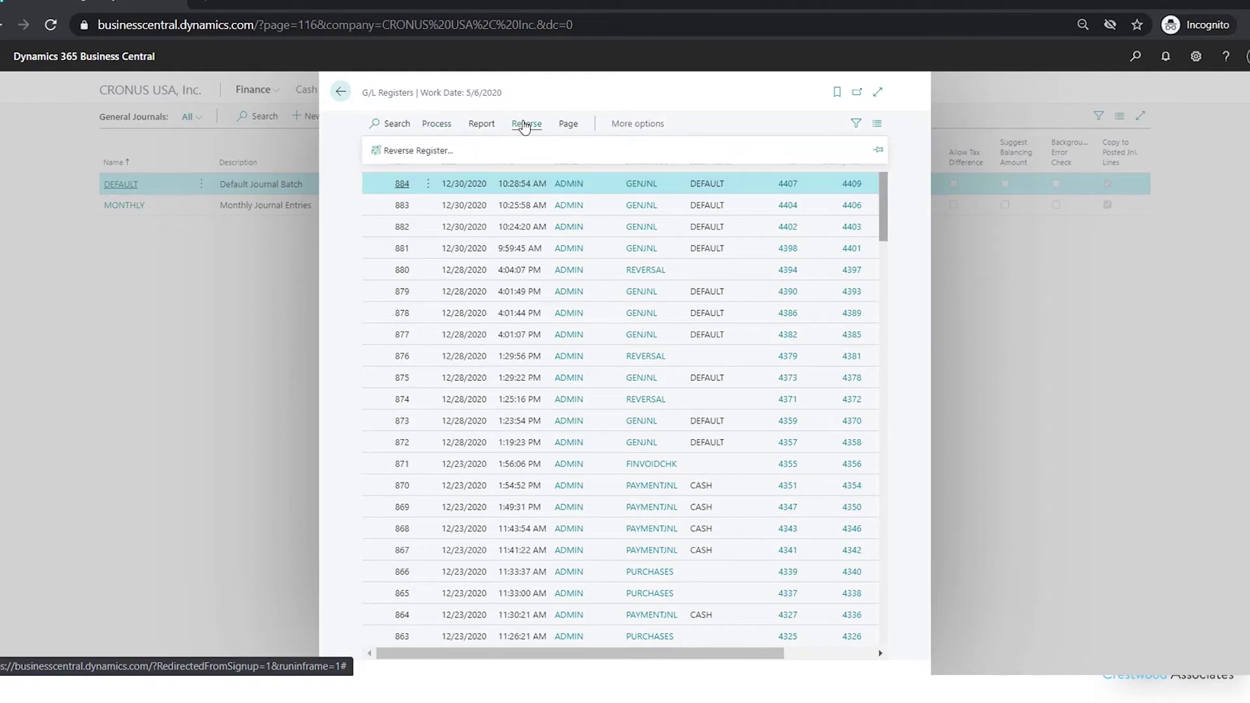
{"action": "left_click", "coordinate": [422, 151]}
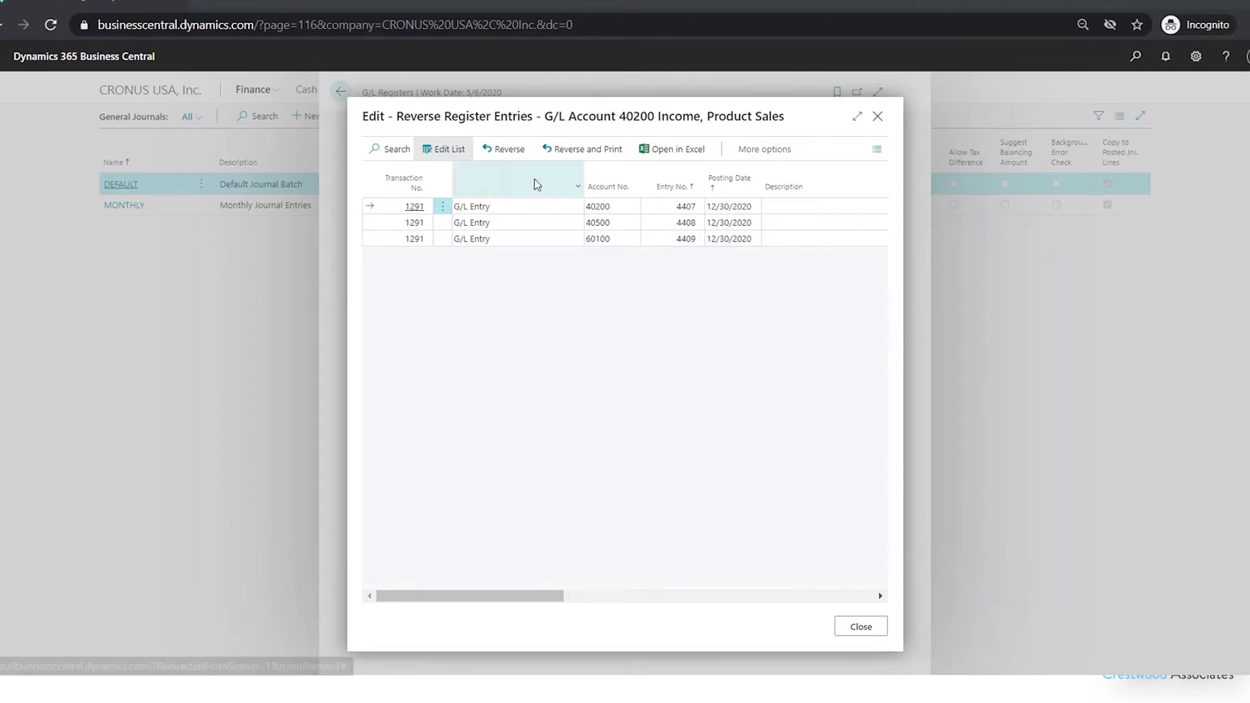
{"action": "left_click", "coordinate": [510, 149]}
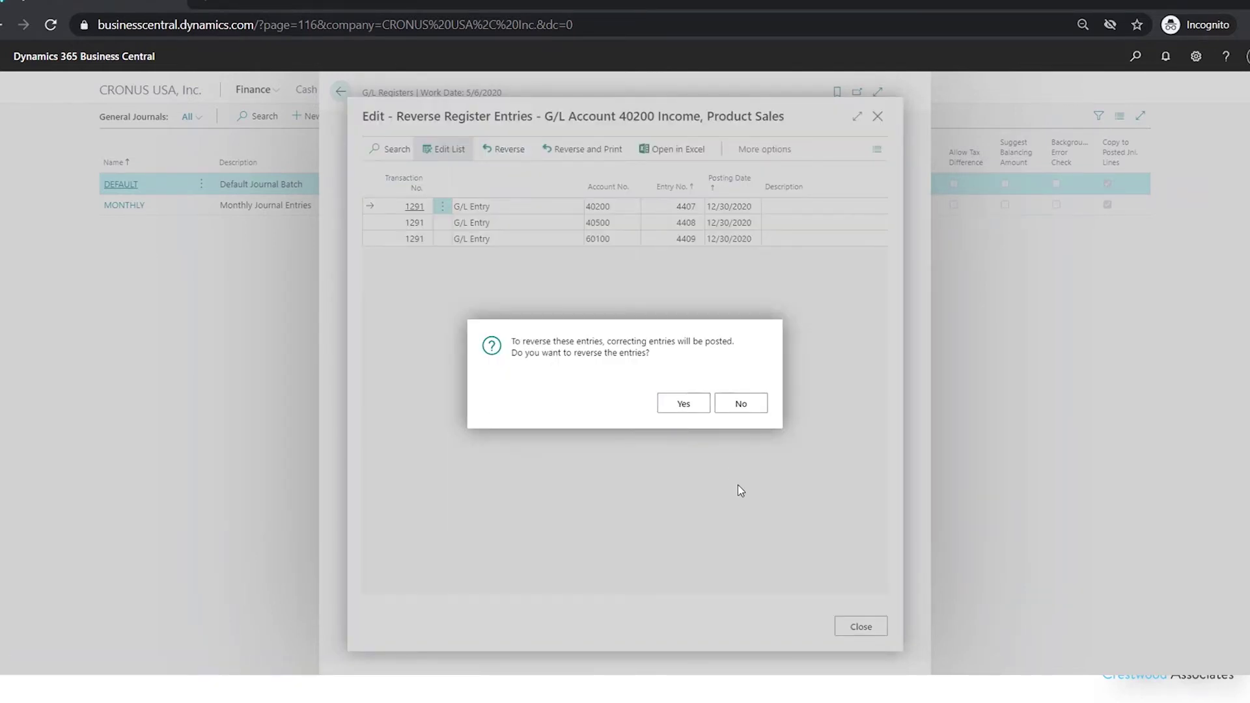
{"action": "key", "text": "Return"}
{"action": "left_click", "coordinate": [741, 411]}
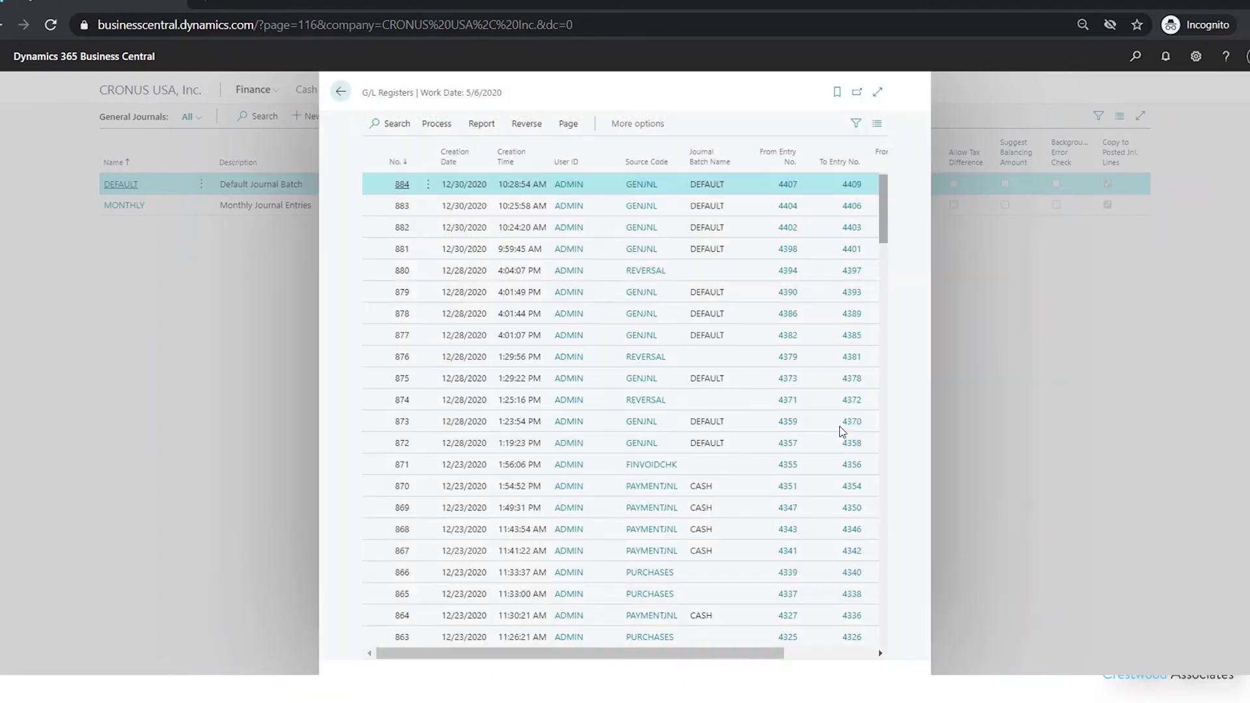
Check the general ledger entries of register 884 again and return to the register list.
{"action": "left_click_drag", "start_coordinate": [757, 653], "coordinate": [522, 659]}
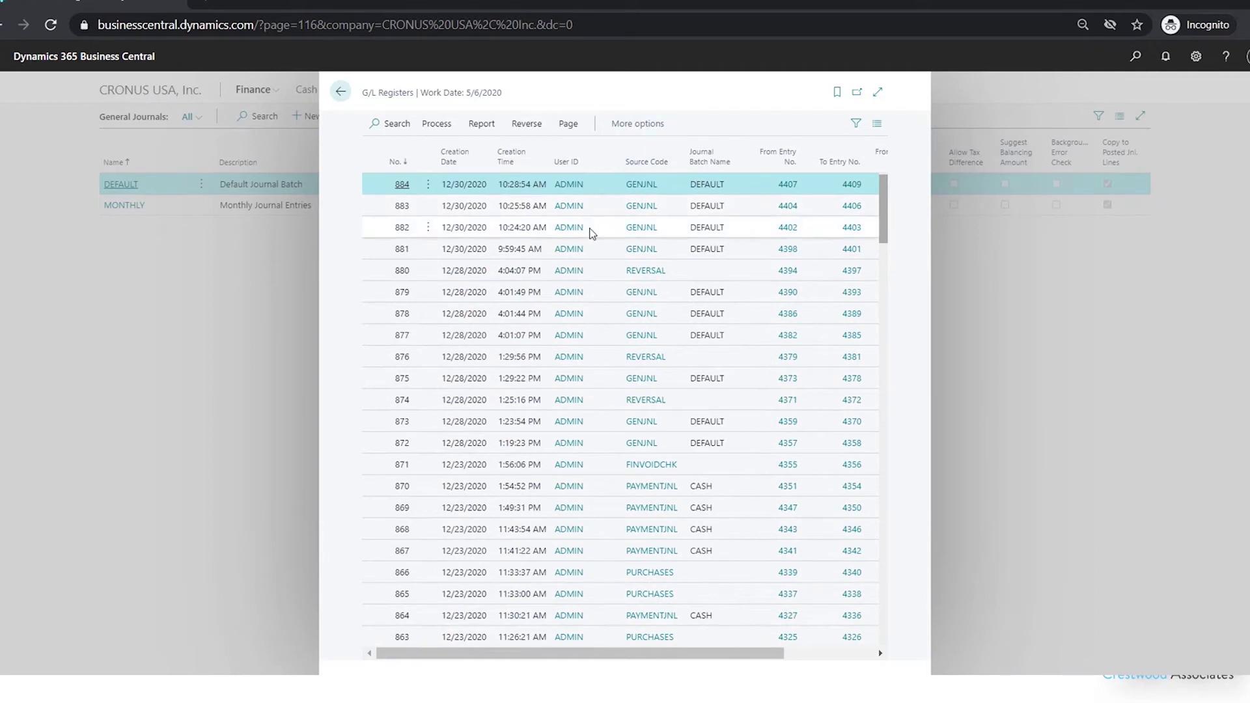
{"action": "left_click", "coordinate": [435, 123]}
{"action": "left_click", "coordinate": [406, 150]}
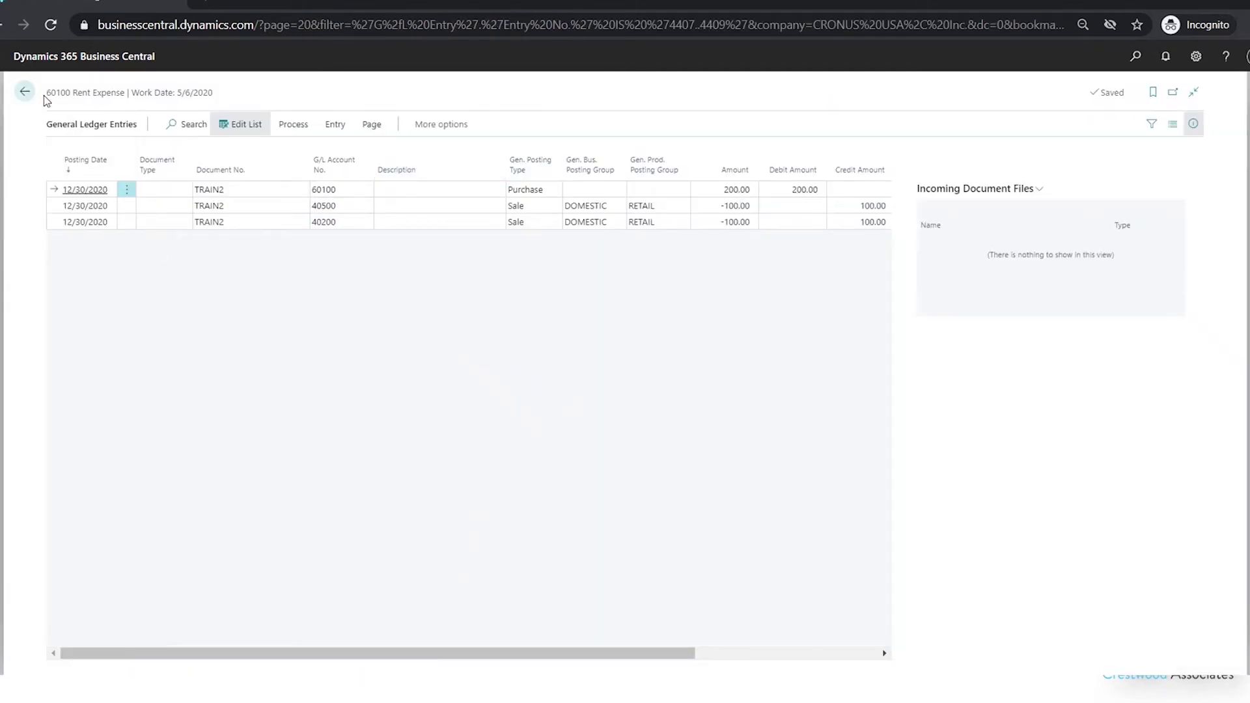
{"action": "left_click", "coordinate": [21, 91]}
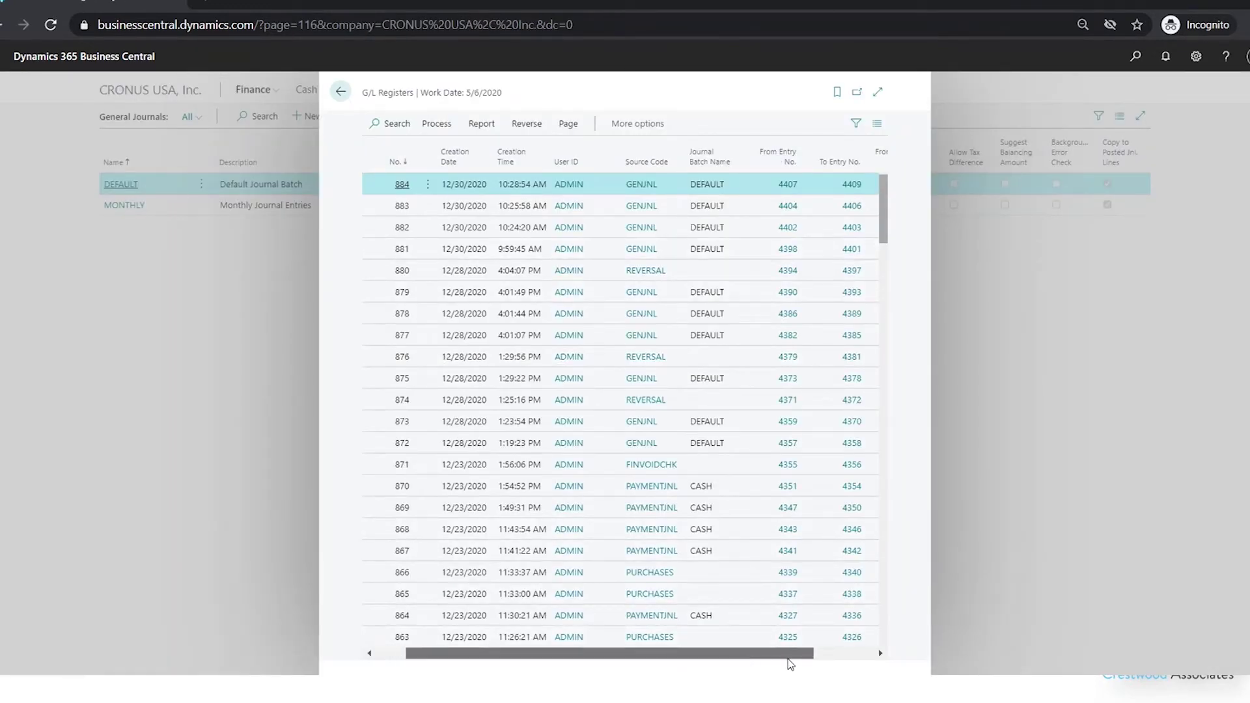
Close and reopen the G/L Registers through a G/L search to compare the REVERSAL register with register 884.
{"action": "left_click_drag", "start_coordinate": [786, 654], "coordinate": [878, 654]}
{"action": "left_click", "coordinate": [340, 92]}
{"action": "left_click", "coordinate": [1135, 56]}
{"action": "type", "text": "G/L"}
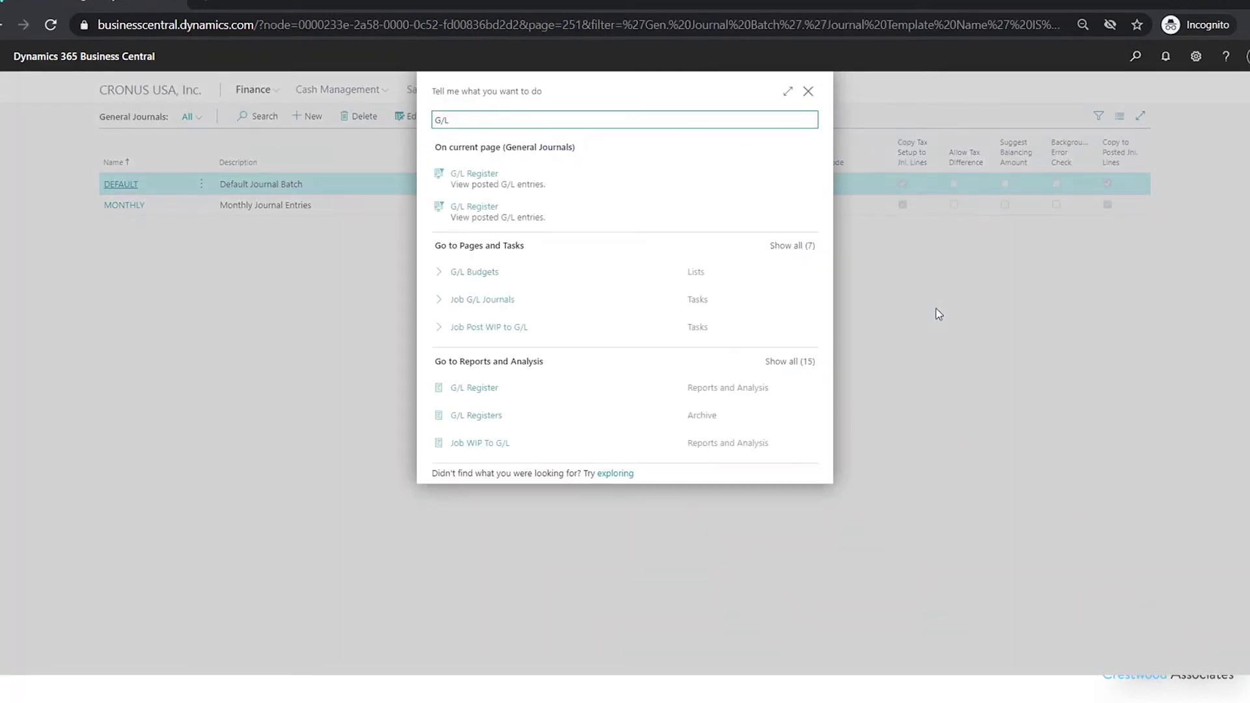
{"action": "left_click", "coordinate": [502, 419]}
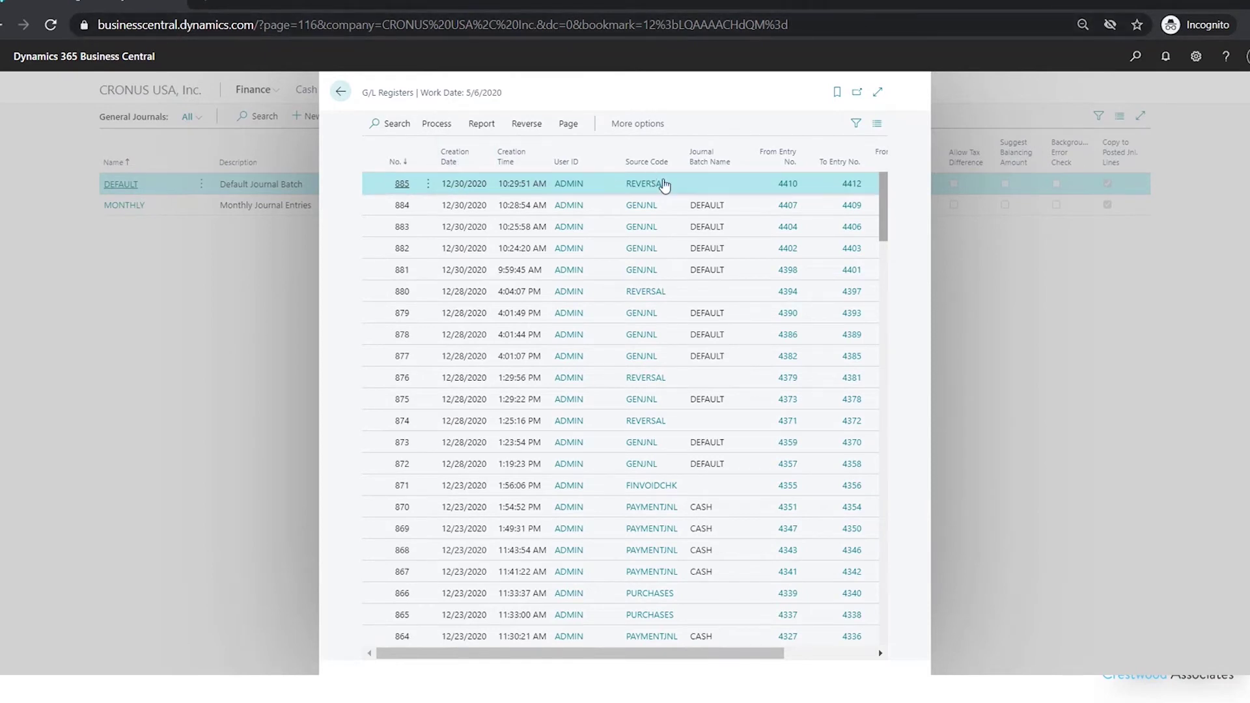
{"action": "left_click", "coordinate": [743, 210]}
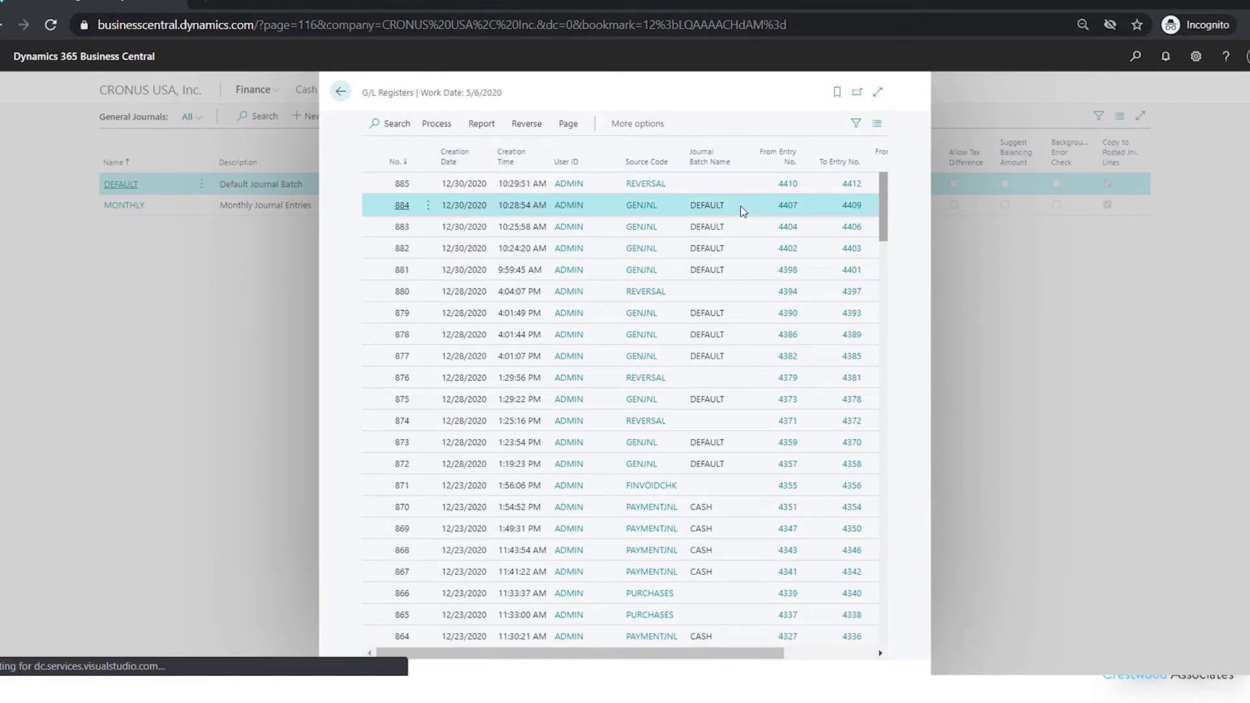
{"action": "left_click", "coordinate": [341, 92]}
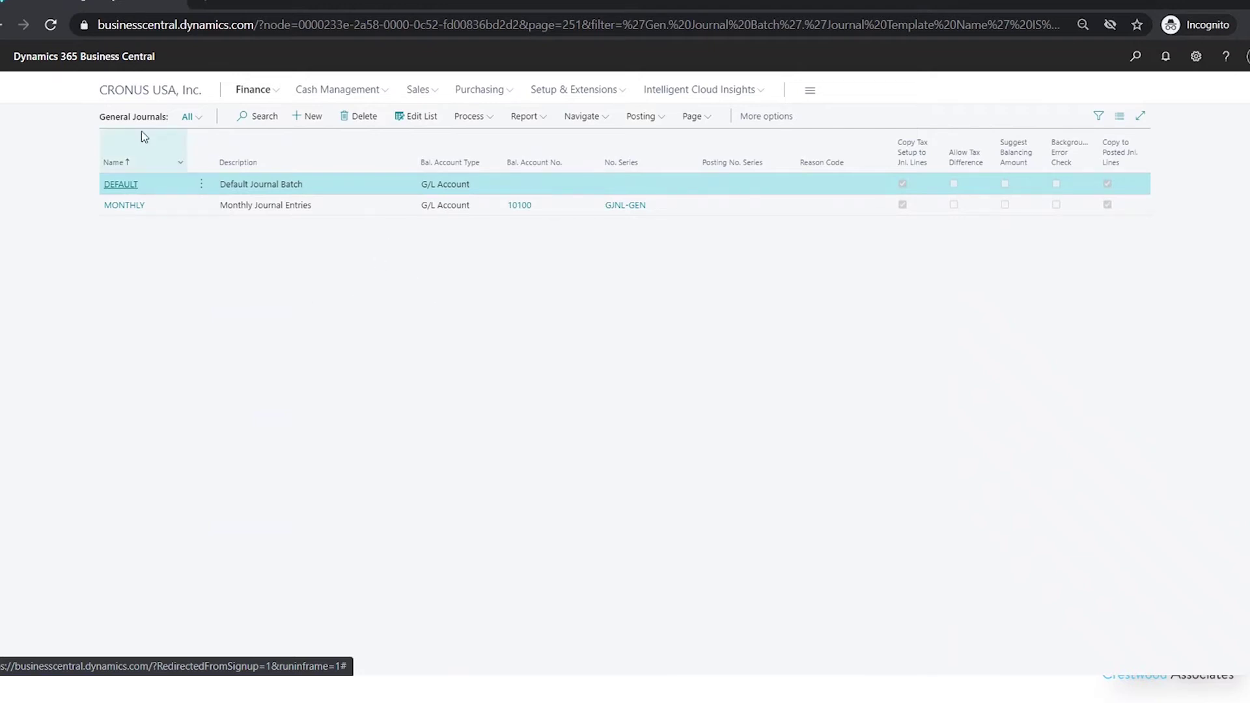
Open the recurring general journal and create a batch named RENT, using it as the current batch.
{"action": "left_click", "coordinate": [586, 117]}
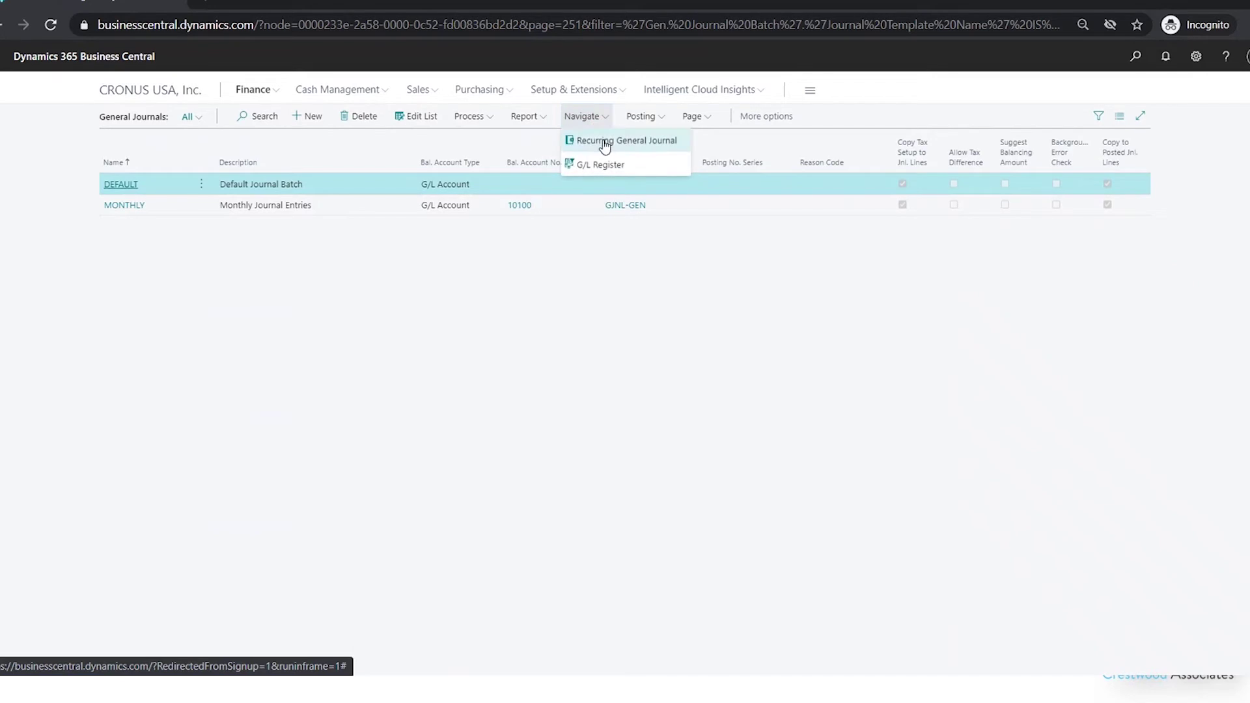
{"action": "left_click", "coordinate": [647, 141]}
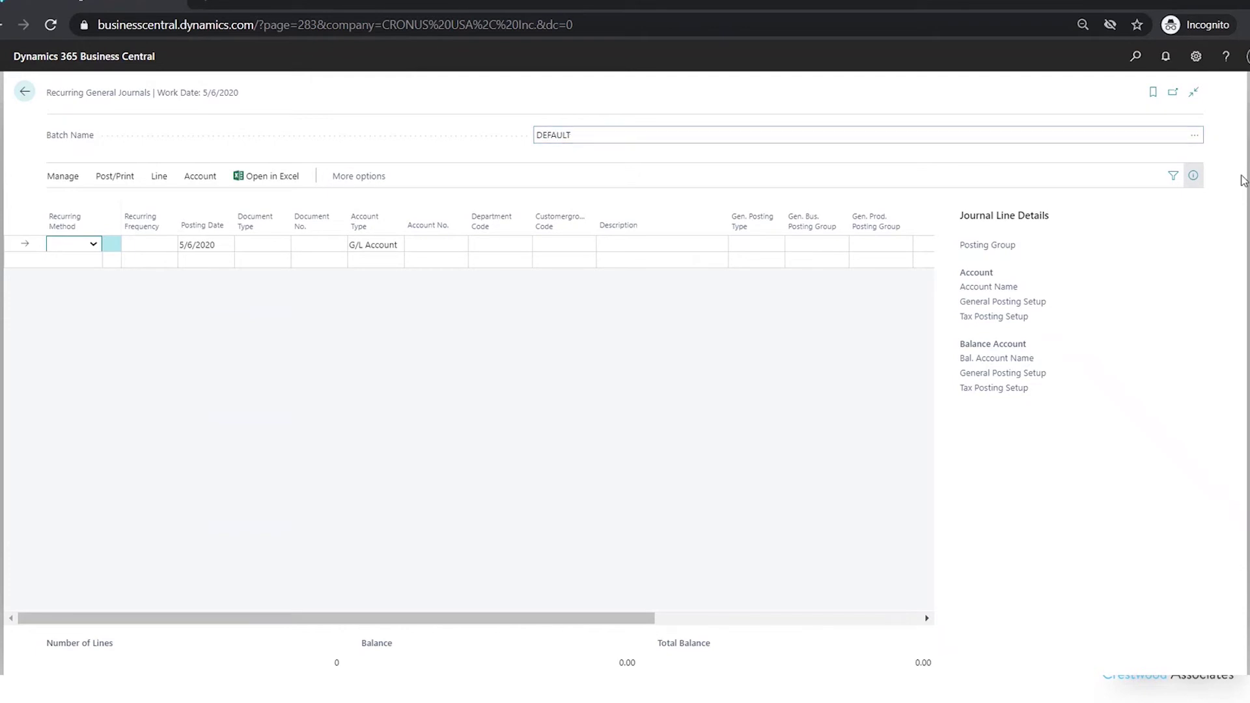
{"action": "left_click", "coordinate": [1199, 136]}
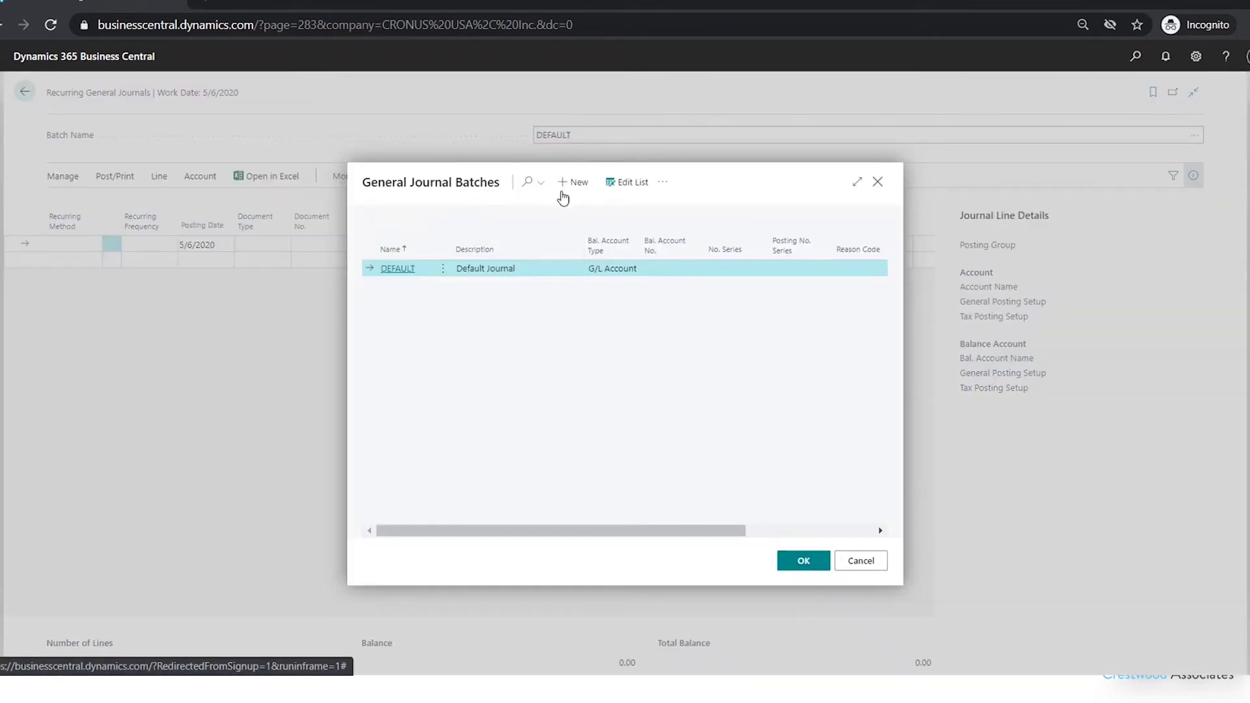
{"action": "left_click", "coordinate": [573, 183]}
{"action": "type", "text": "RE"}
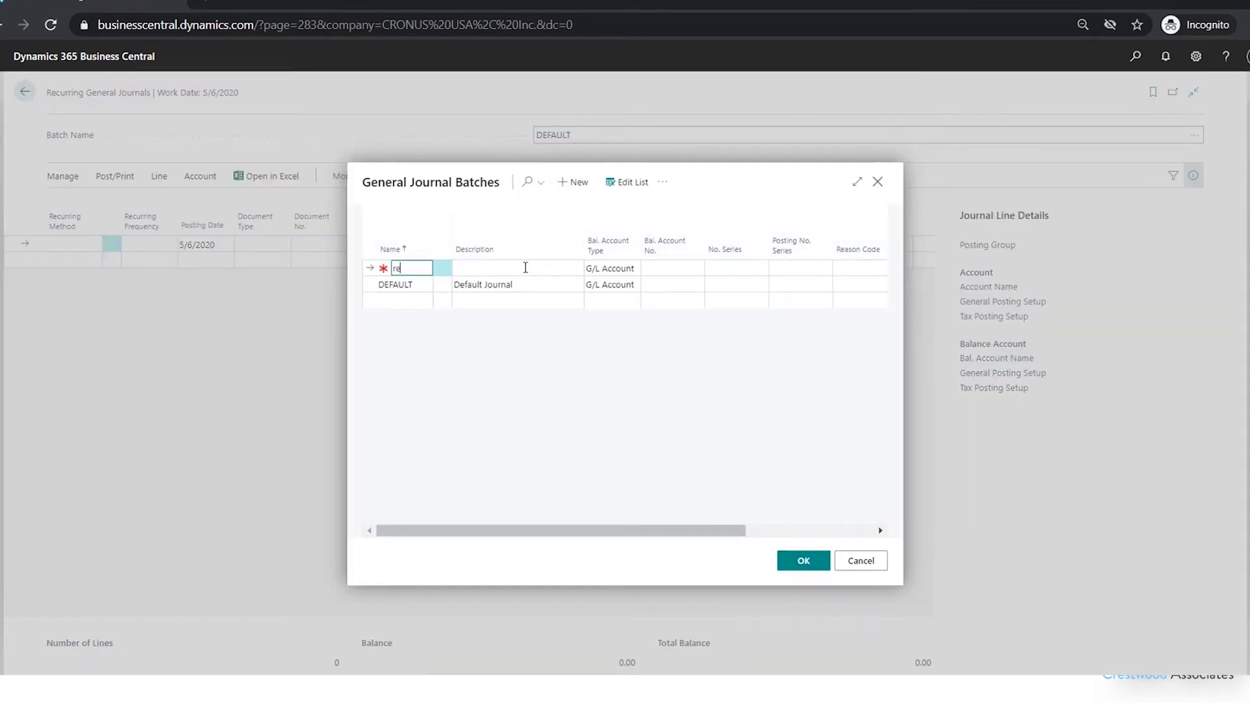
{"action": "key", "text": "BackSpace"}
{"action": "key", "text": "BackSpace"}
{"action": "type", "text": "RENT"}
{"action": "left_click", "coordinate": [526, 267]}
{"action": "left_click", "coordinate": [799, 560]}
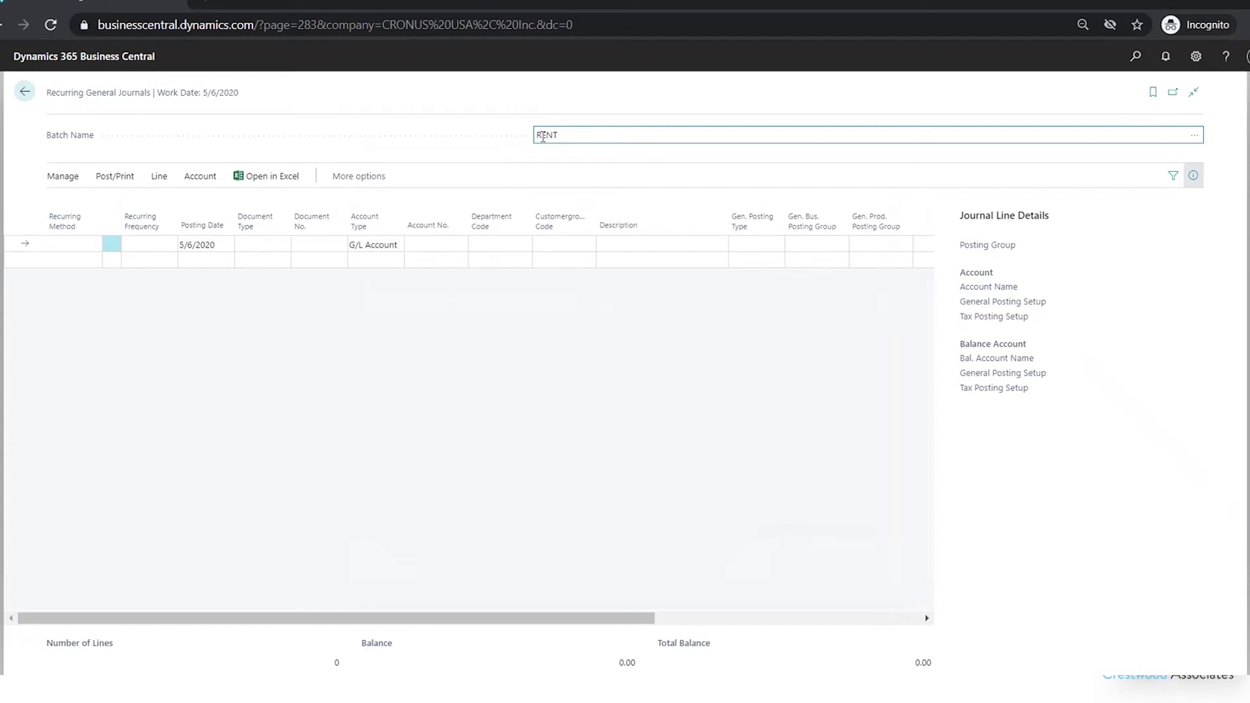
Set the first RENT line's recurring method to F Fixed and its recurring frequency to 1M.
{"action": "left_click", "coordinate": [60, 246]}
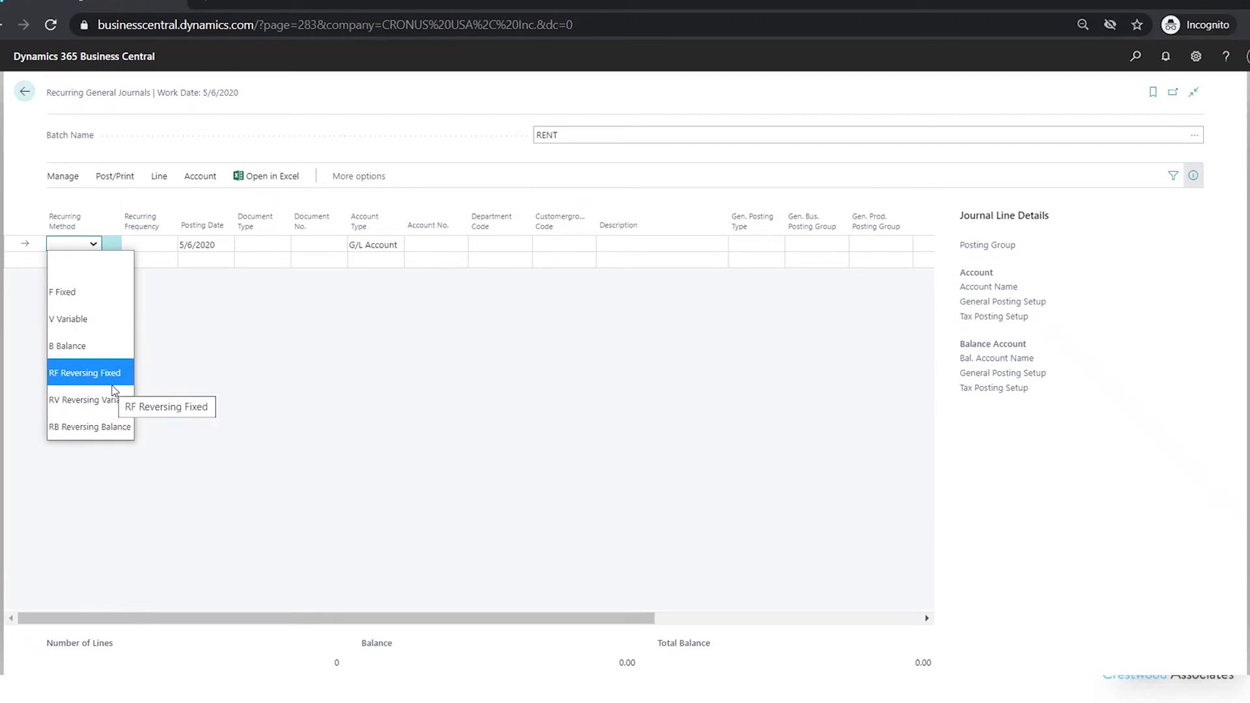
{"action": "left_click", "coordinate": [82, 301]}
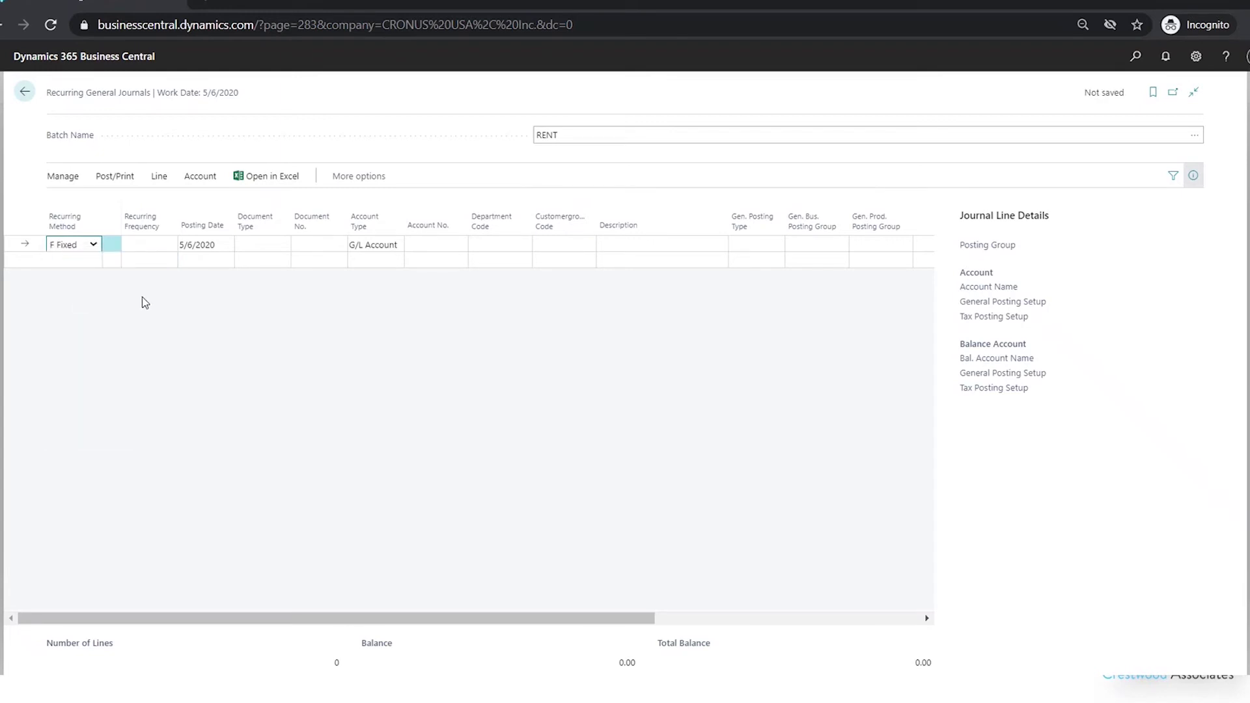
{"action": "left_click", "coordinate": [144, 246]}
{"action": "type", "text": "1M"}
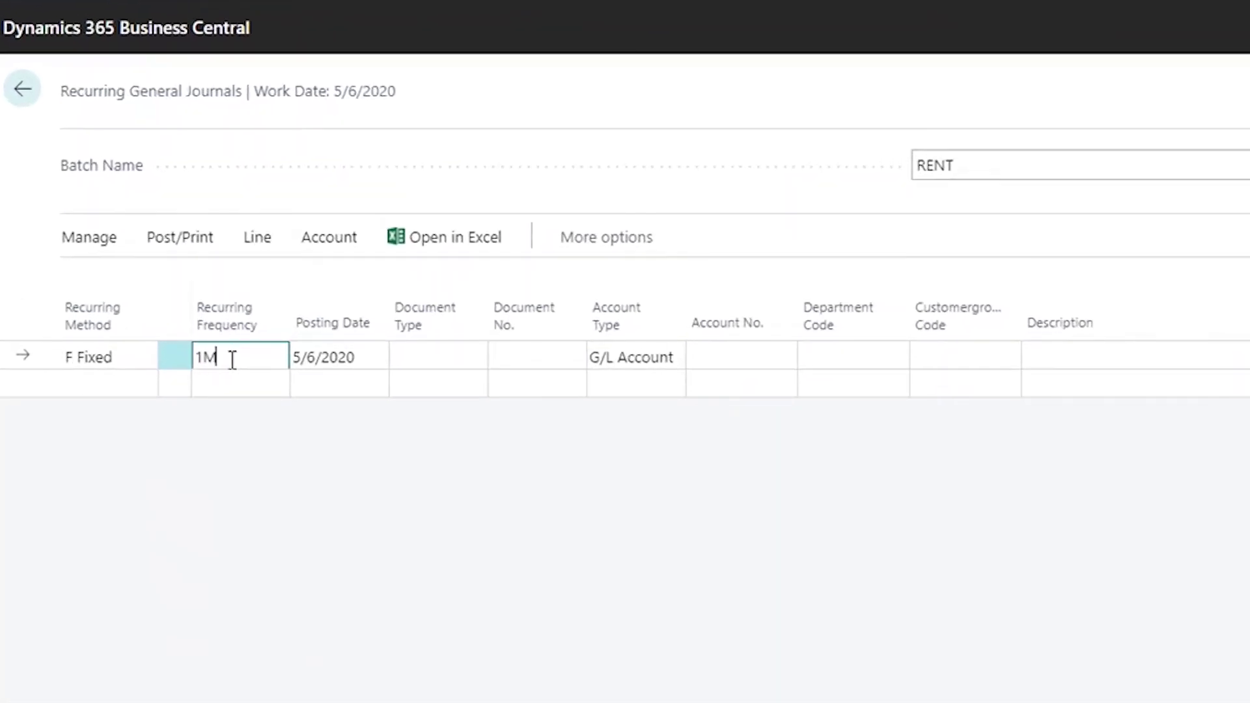
{"action": "key", "text": "Tab"}
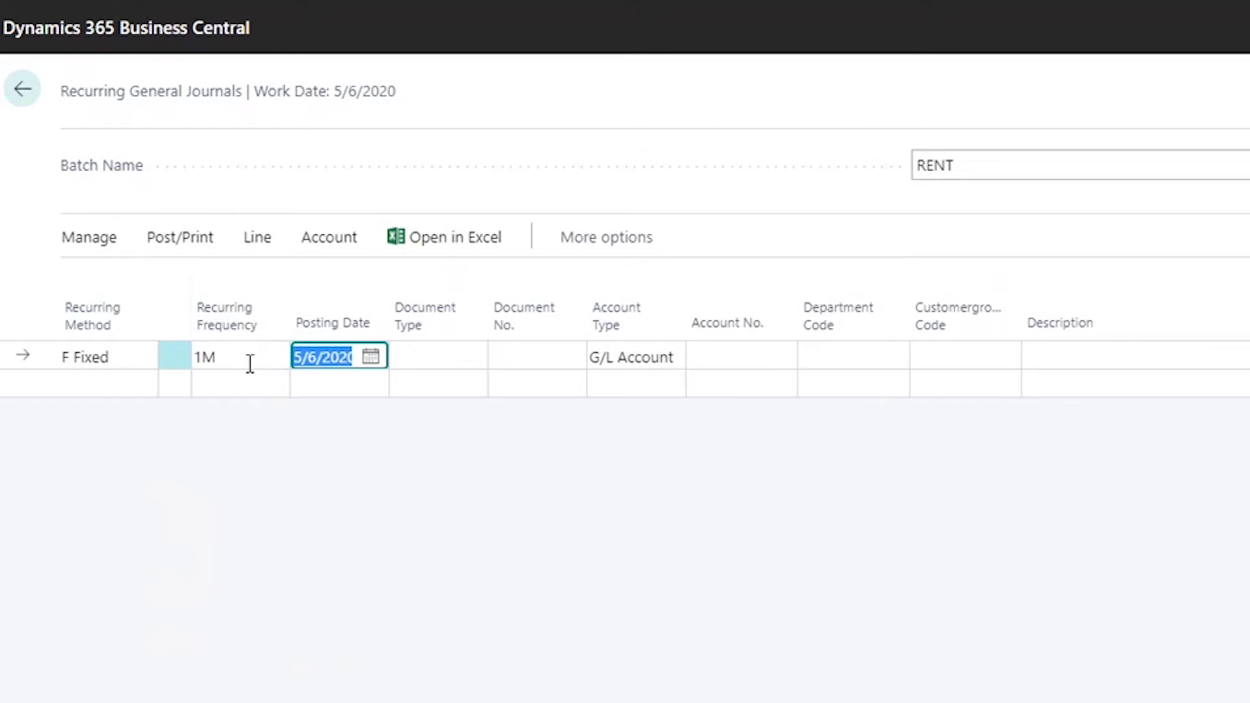
Change the first RENT line's recurring frequency to 1D+1M-1D.
{"action": "left_click", "coordinate": [221, 355]}
{"action": "left_click", "coordinate": [232, 355]}
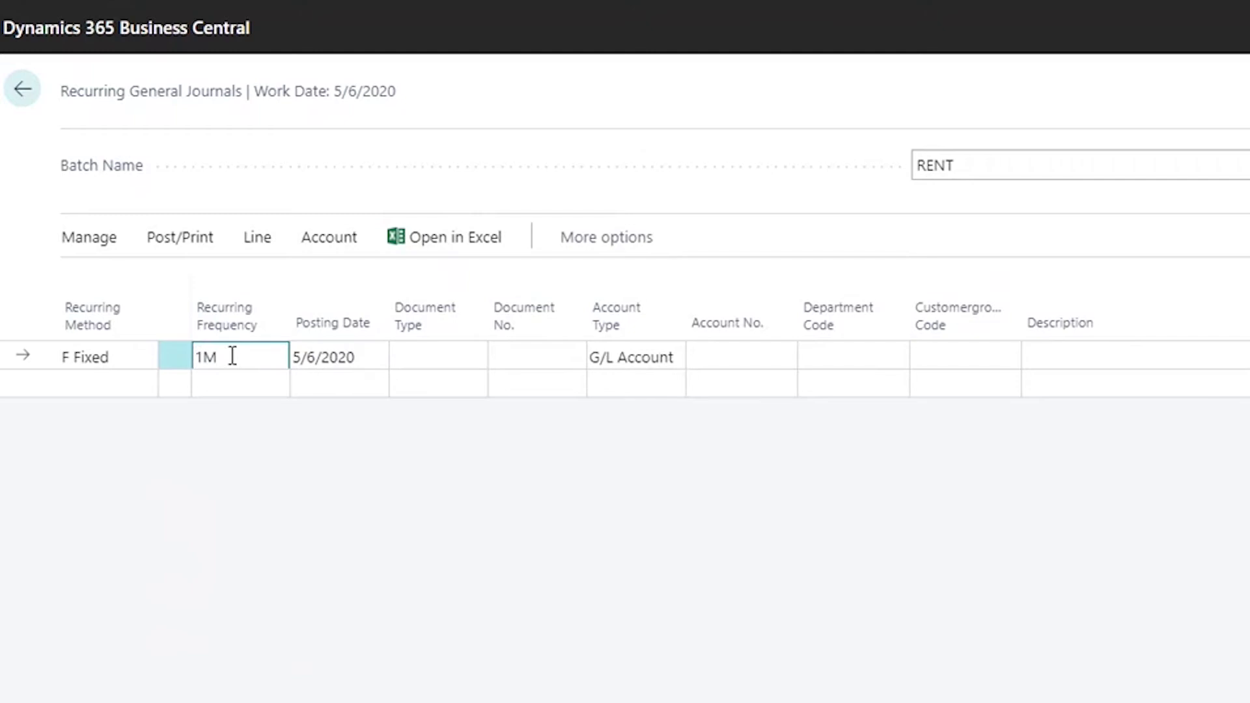
{"action": "key", "text": "BackSpace"}
{"action": "key", "text": "BackSpace"}
{"action": "type", "text": "1D+1M-1D"}
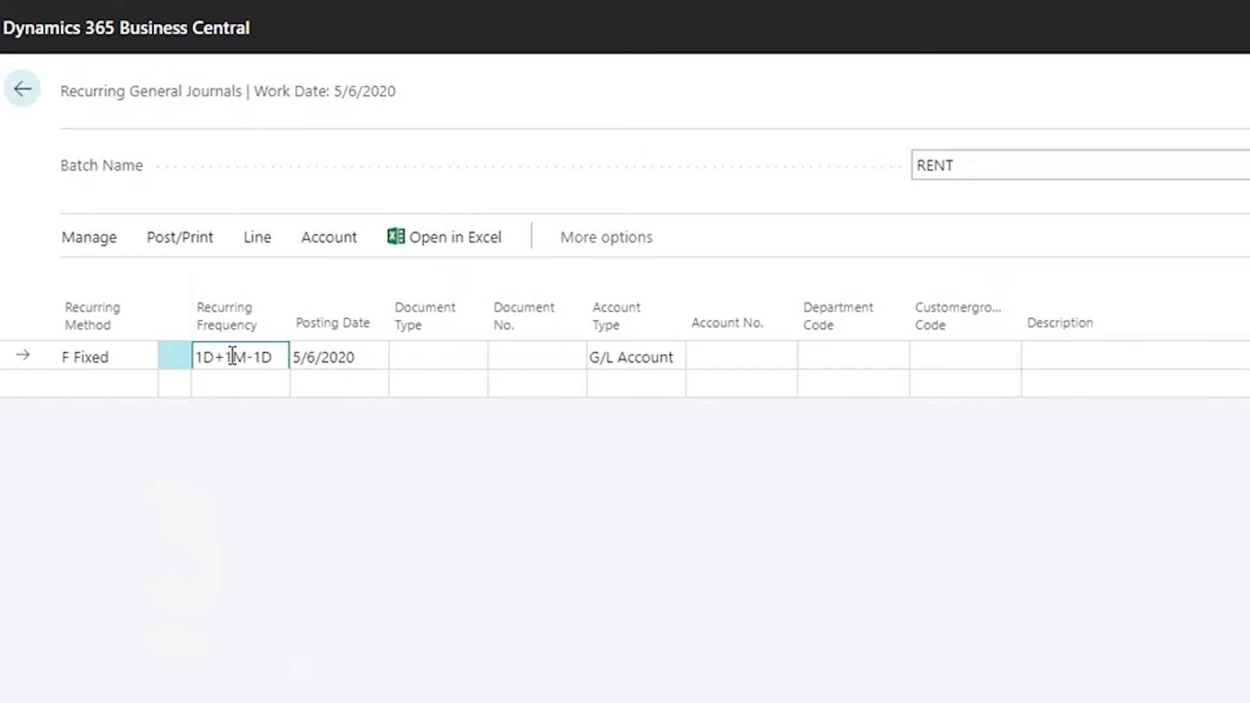
Set the first line's posting date to 11/30/2020 and its document number to RENT%4.
{"action": "left_click", "coordinate": [355, 357]}
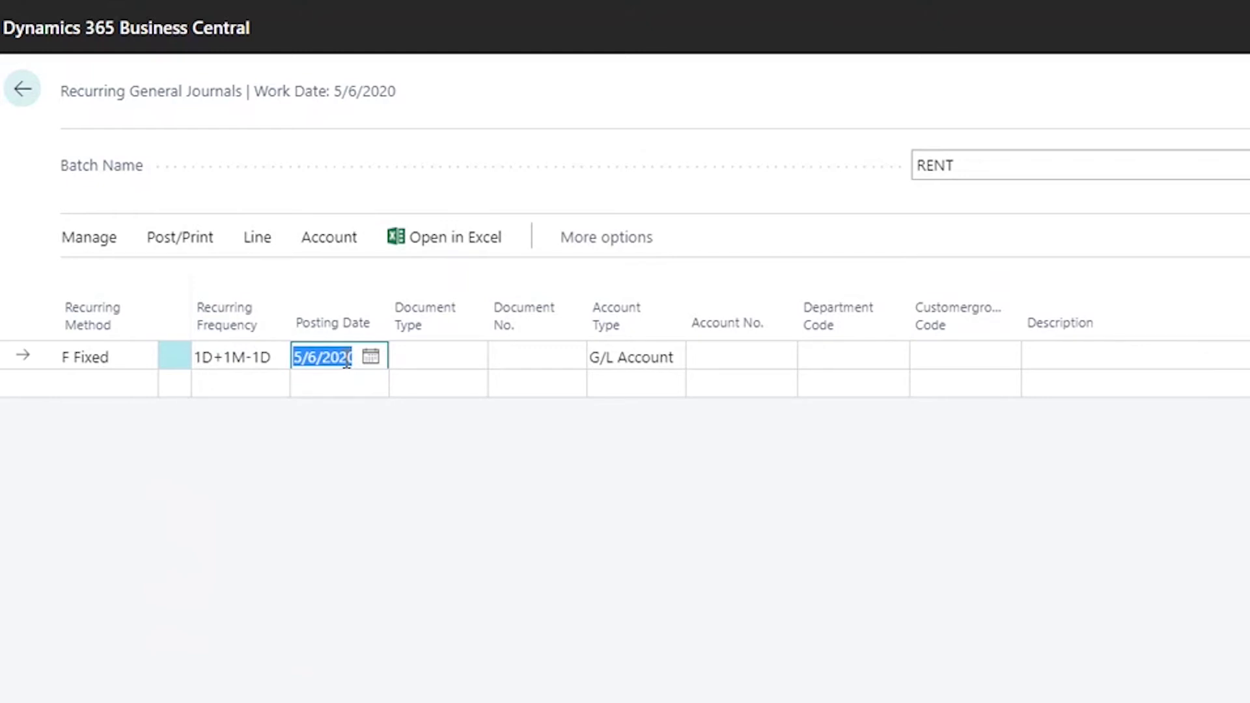
{"action": "type", "text": "113020"}
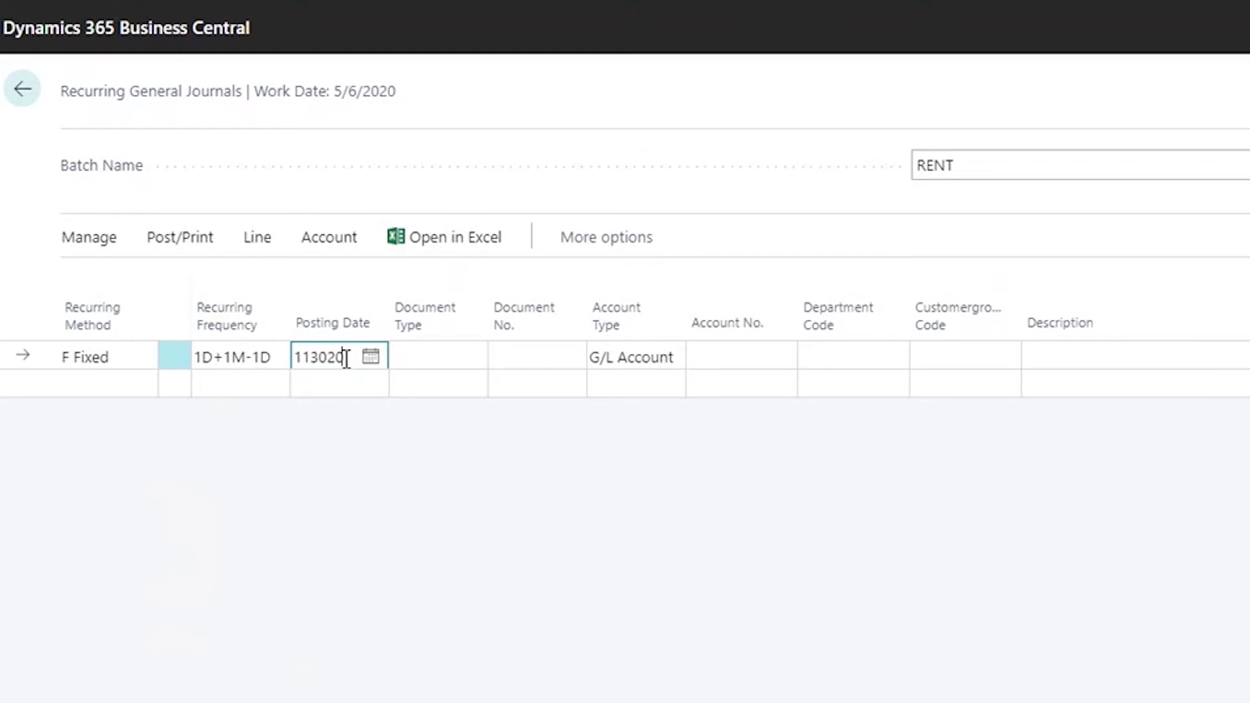
{"action": "key", "text": "Tab"}
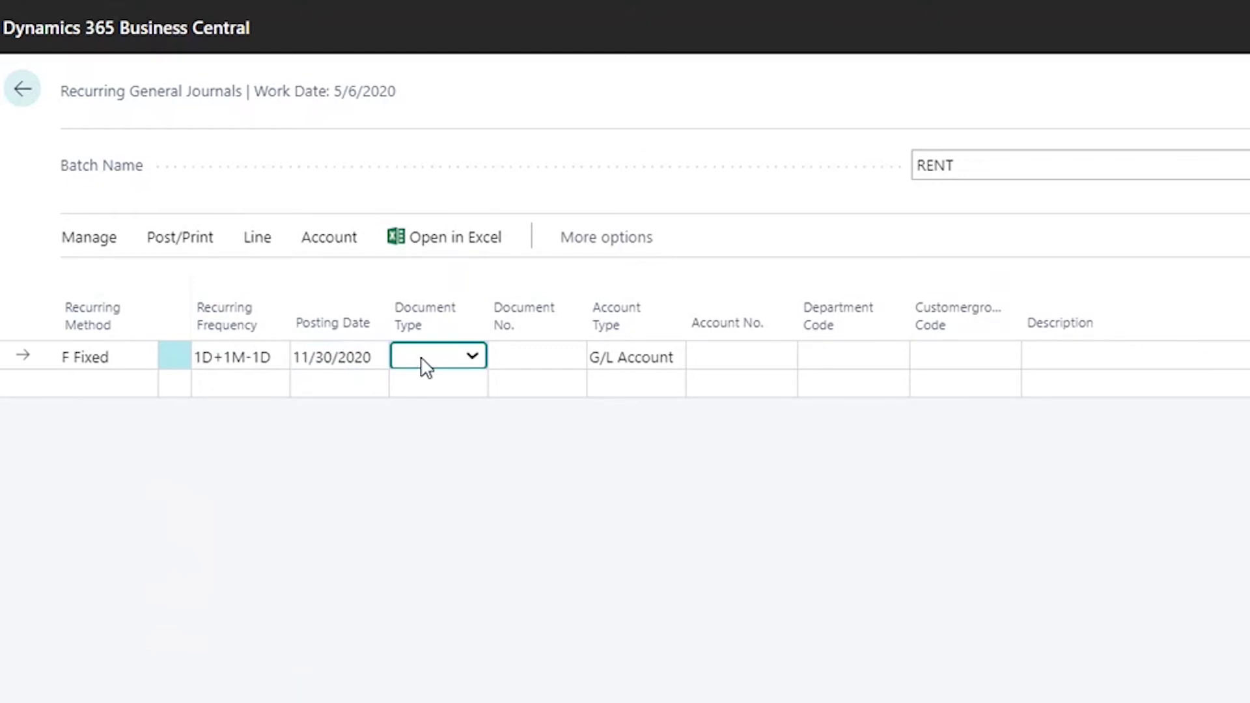
{"action": "left_click", "coordinate": [573, 354]}
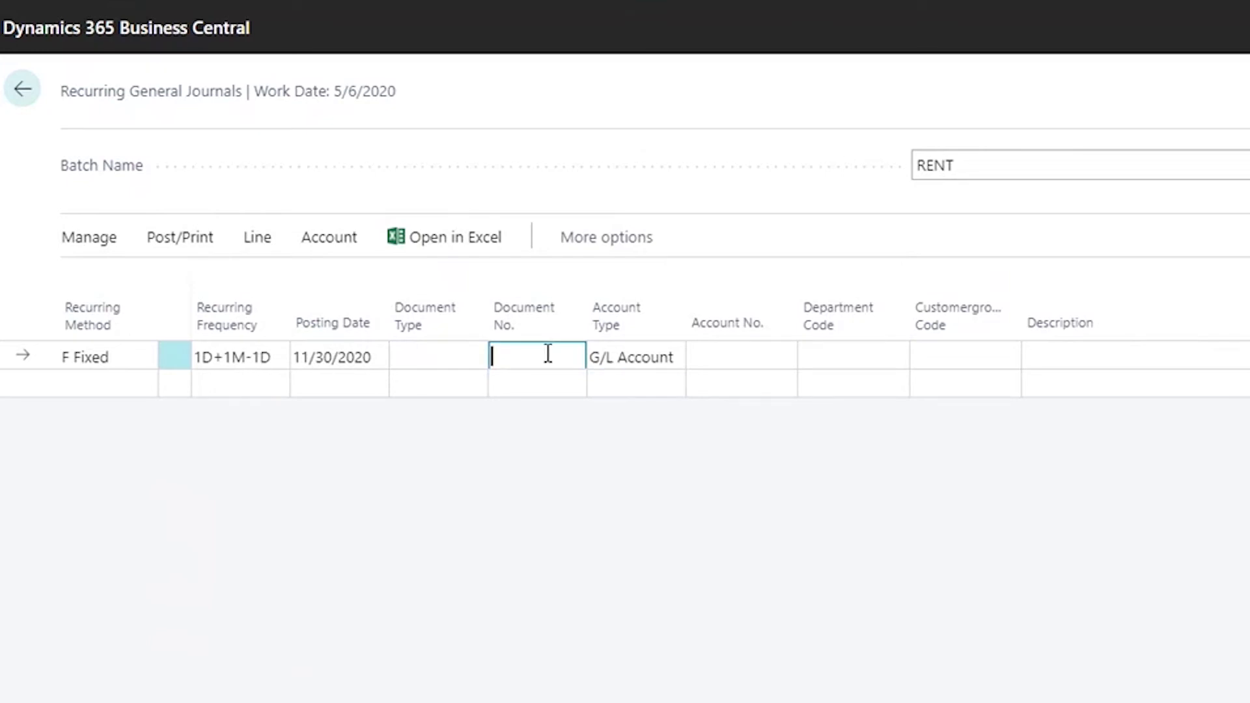
{"action": "type", "text": "RENT%4"}
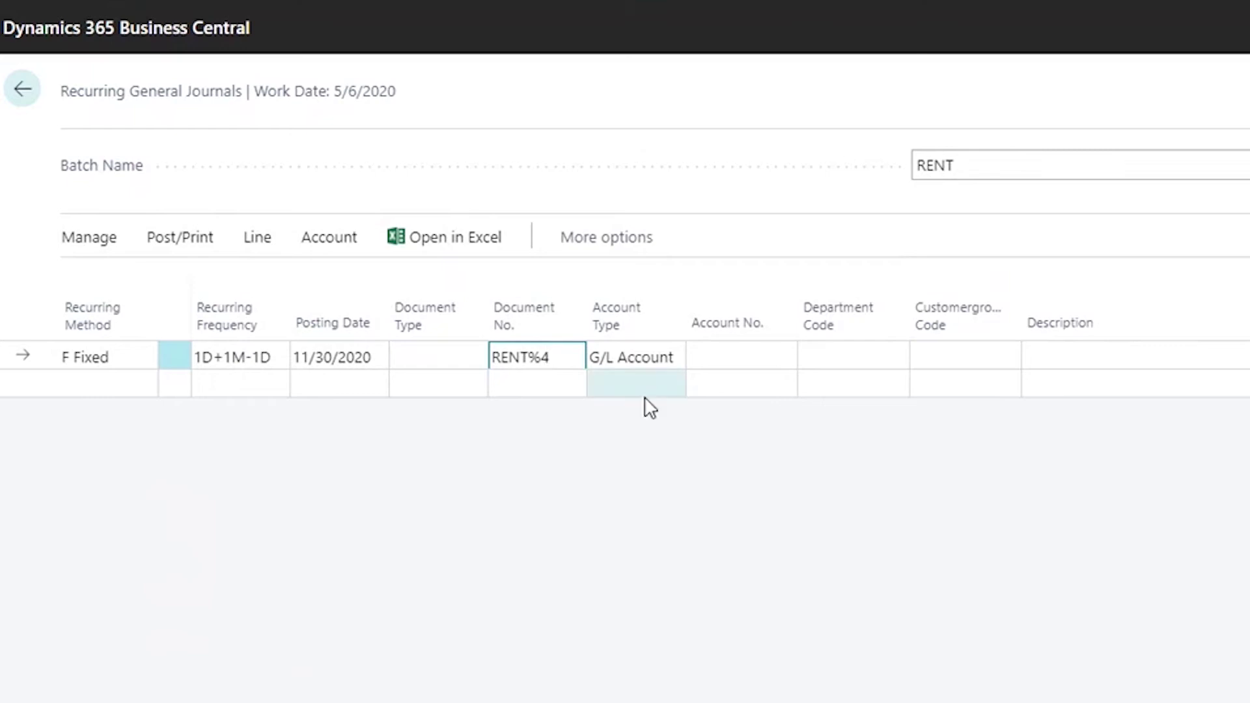
Assign the first line to G/L account 60100 and department ADM, with a debit amount of 100.
{"action": "left_click", "coordinate": [703, 358]}
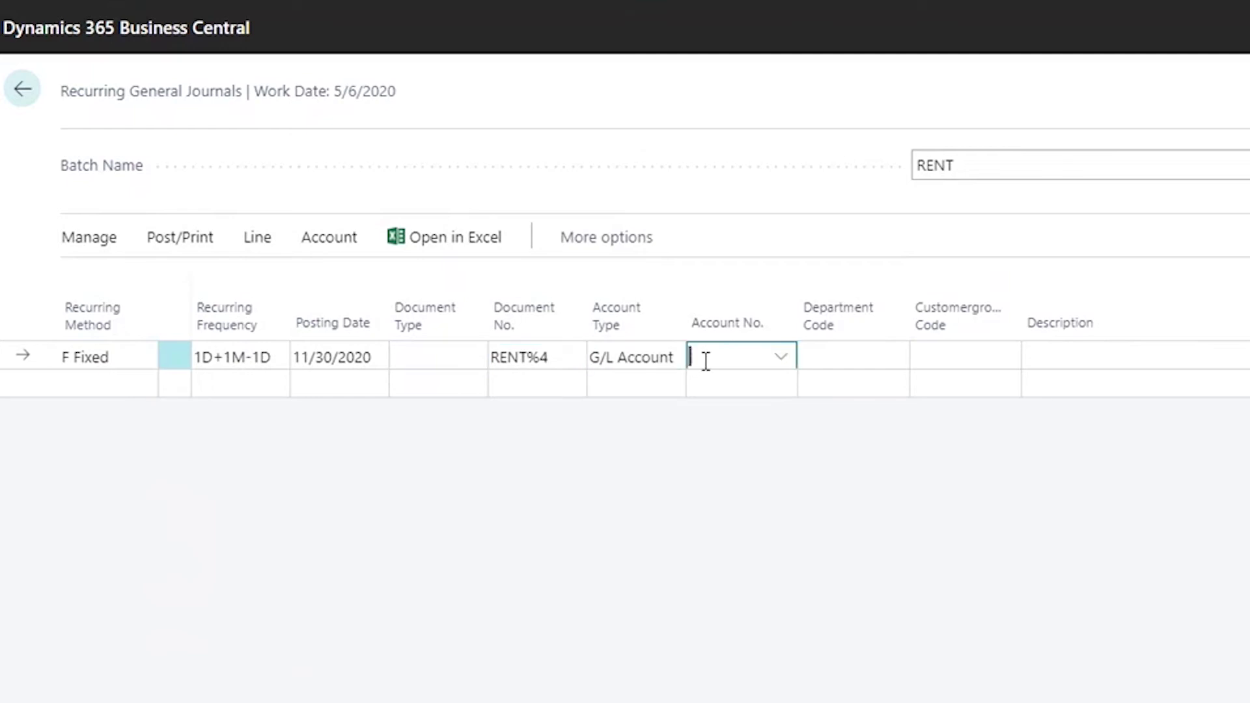
{"action": "type", "text": "60100"}
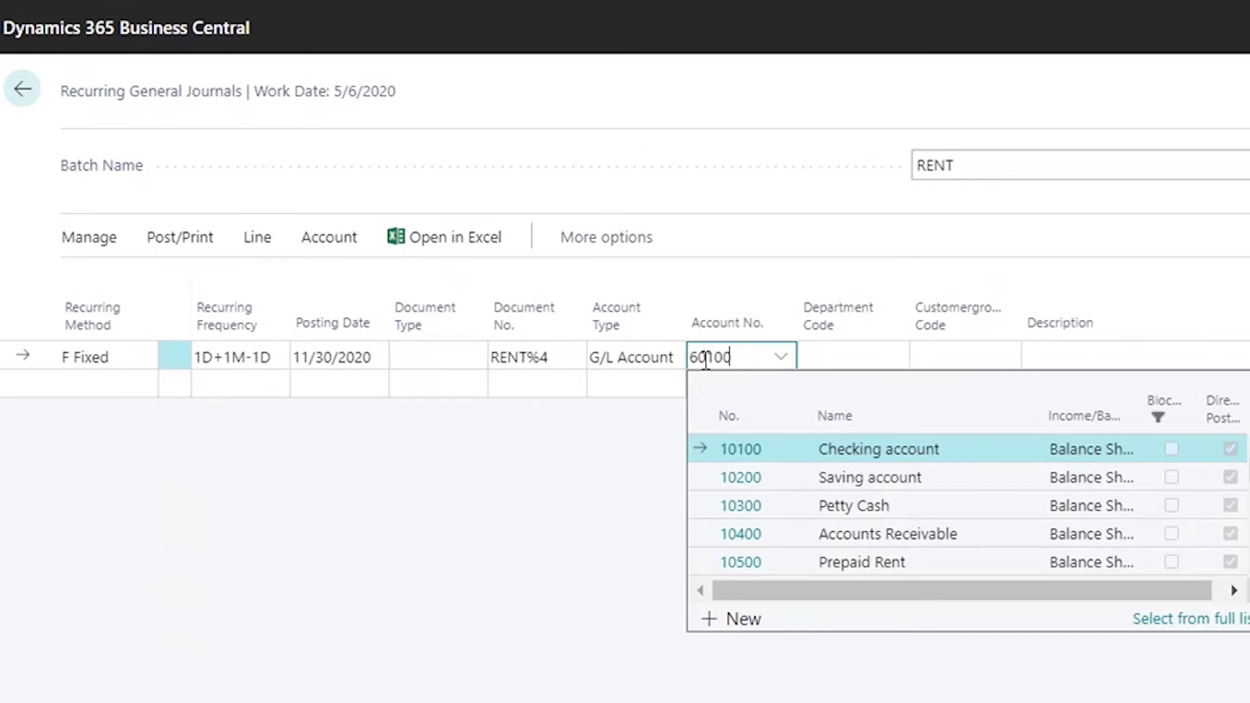
{"action": "key", "text": "Tab"}
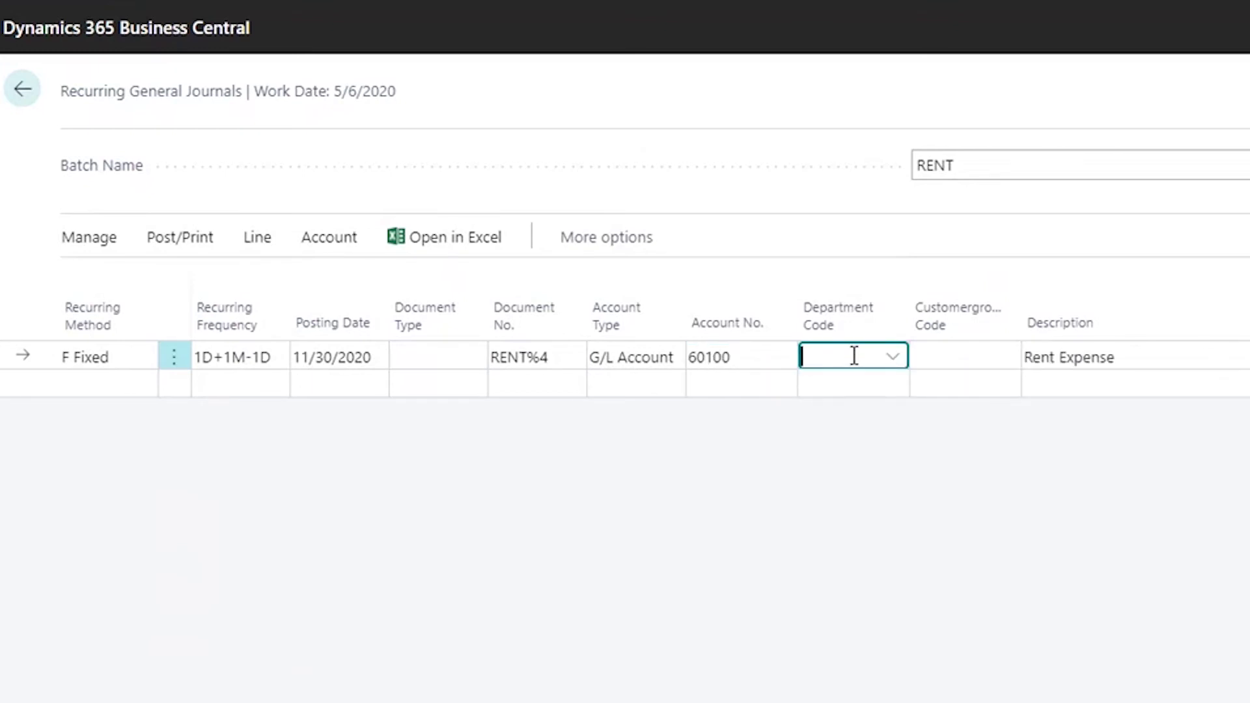
{"action": "type", "text": "ADN"}
{"action": "key", "text": "BackSpace"}
{"action": "type", "text": "M"}
{"action": "key", "text": "Tab"}
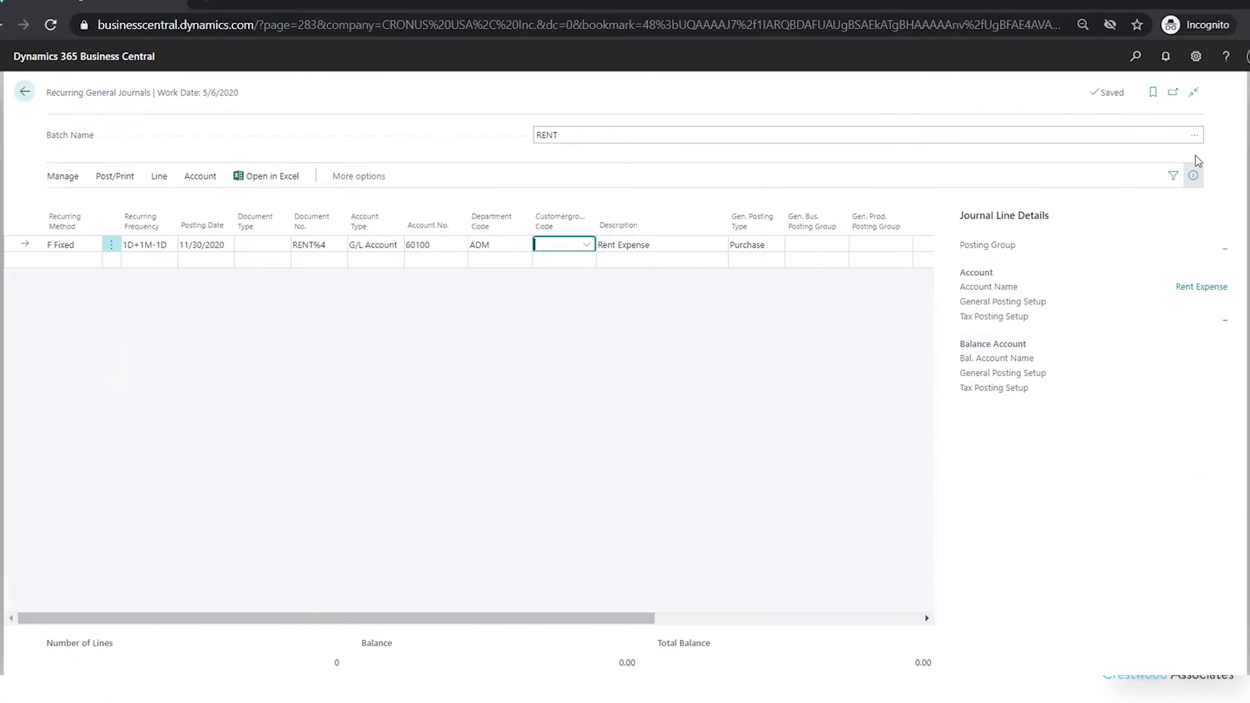
{"action": "left_click", "coordinate": [1194, 176]}
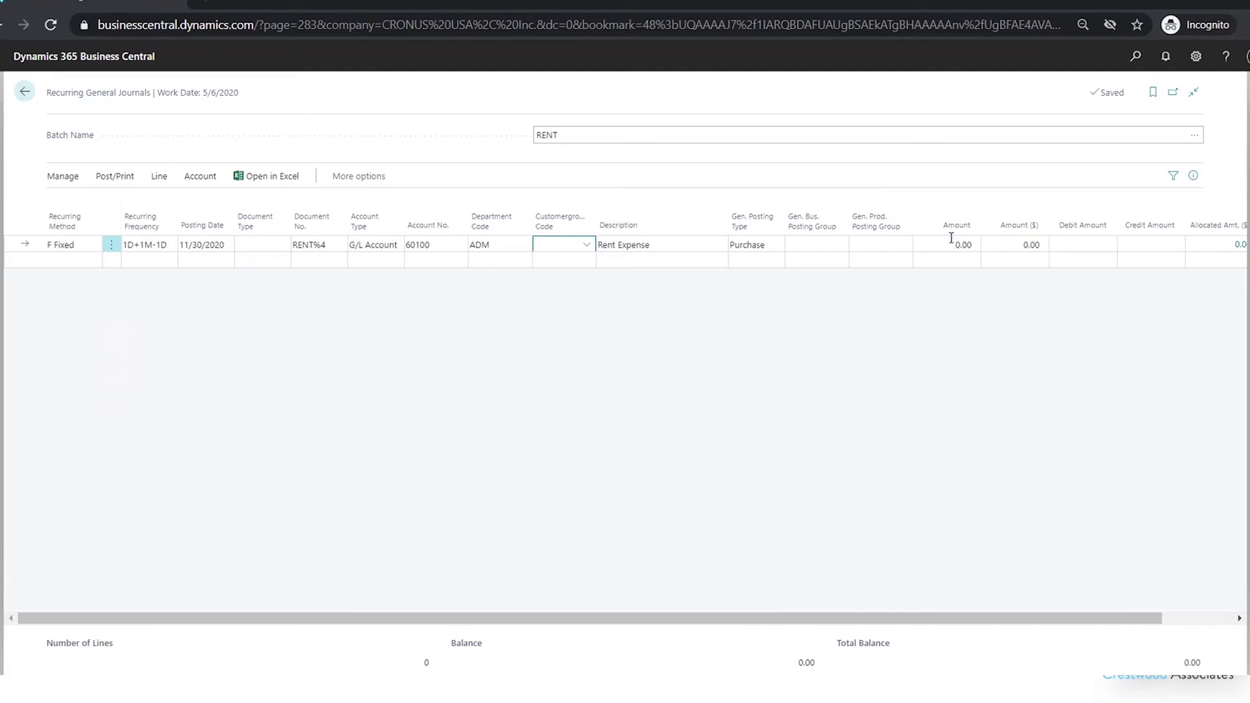
{"action": "left_click", "coordinate": [1076, 245]}
{"action": "type", "text": "100."}
Add a second recurring line with frequency 1D+1M-1D, account 60200, department SALES and an amount of 200.
{"action": "left_click", "coordinate": [73, 260]}
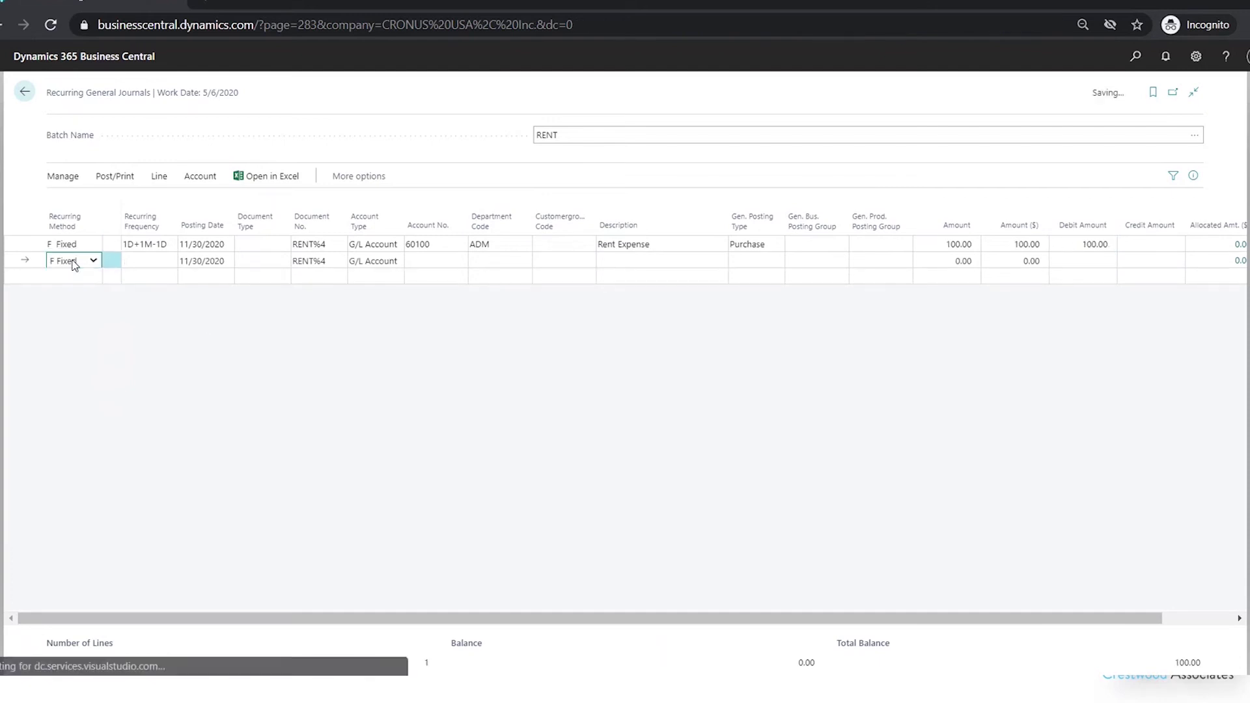
{"action": "left_click", "coordinate": [127, 263]}
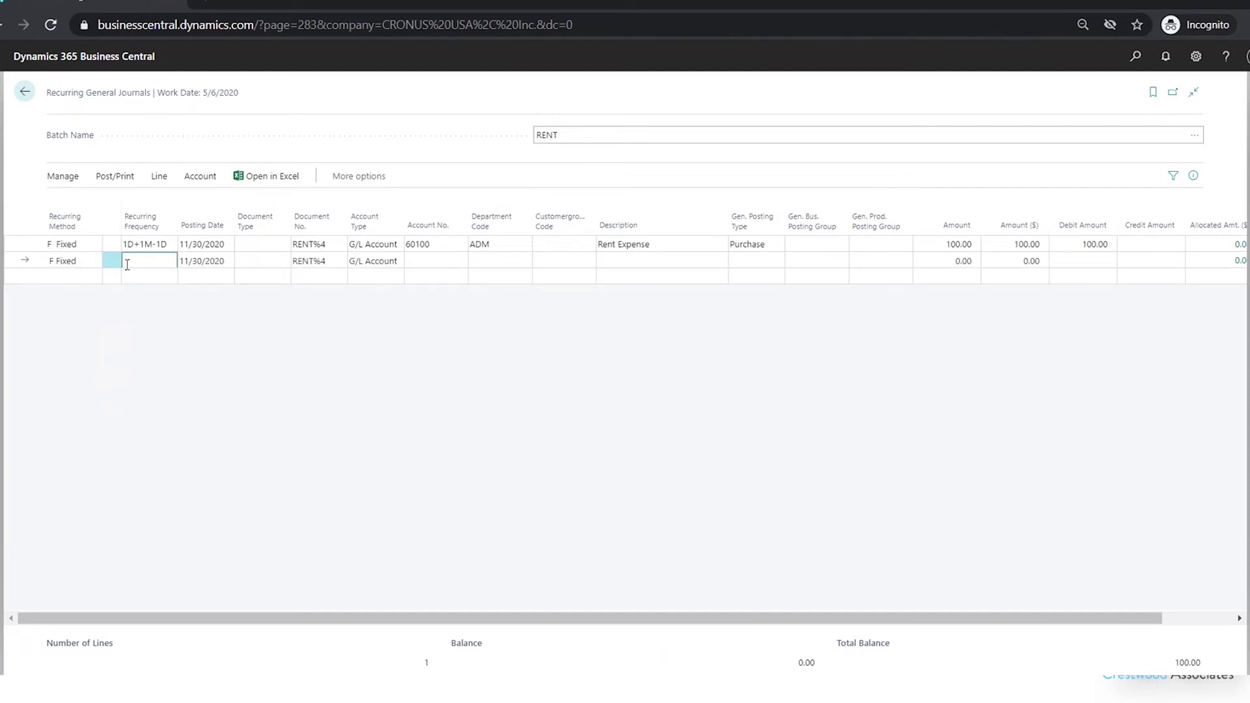
{"action": "type", "text": "1D+1M-1D"}
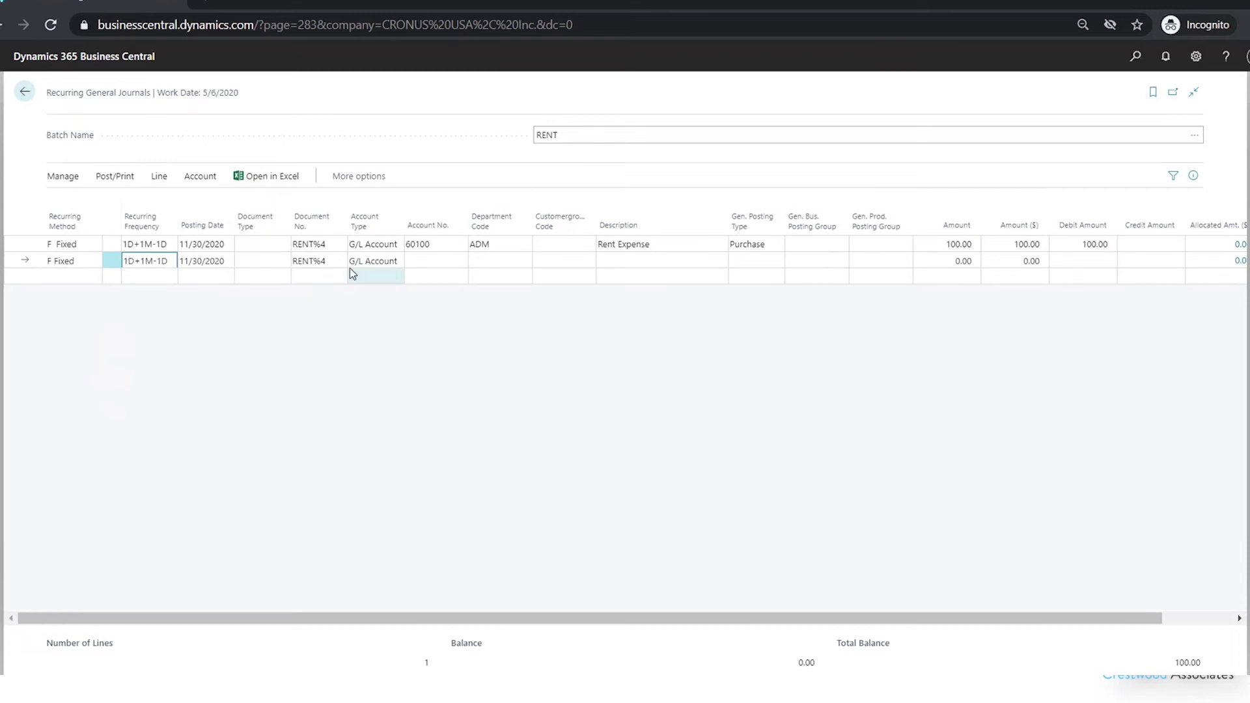
{"action": "left_click", "coordinate": [418, 261]}
{"action": "type", "text": "60"}
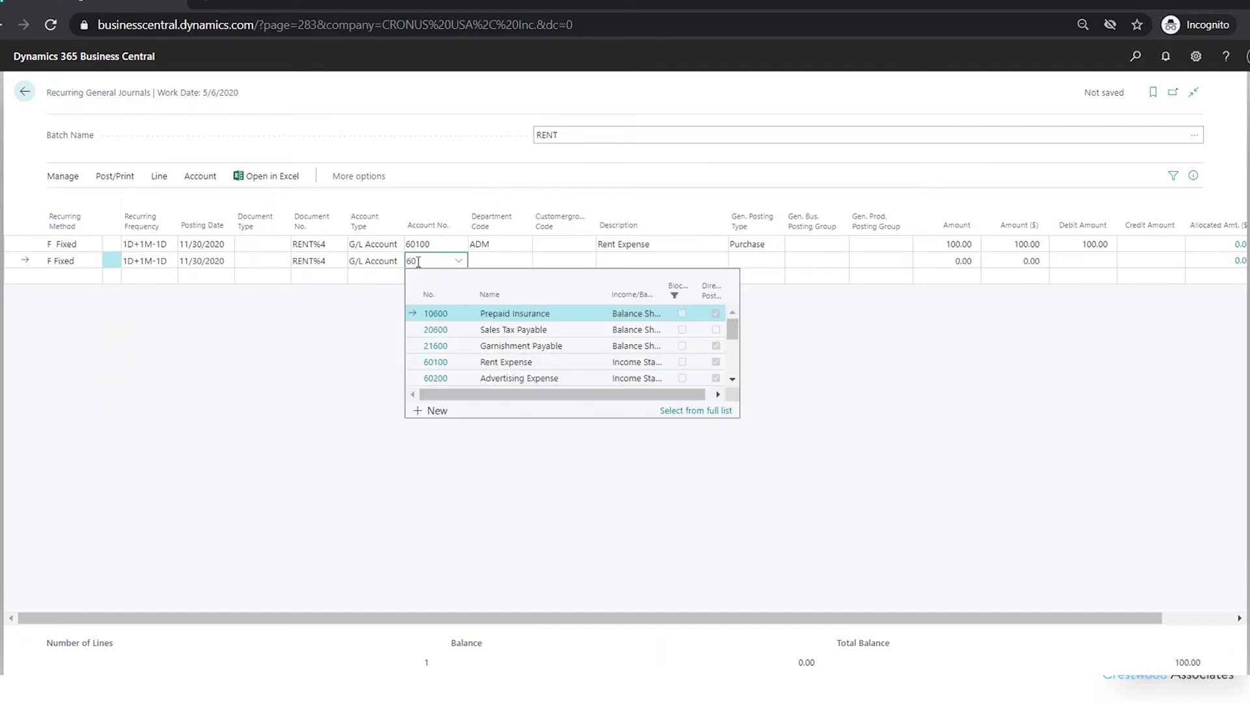
{"action": "type", "text": "200"}
{"action": "left_click", "coordinate": [495, 261]}
{"action": "left_click", "coordinate": [511, 347]}
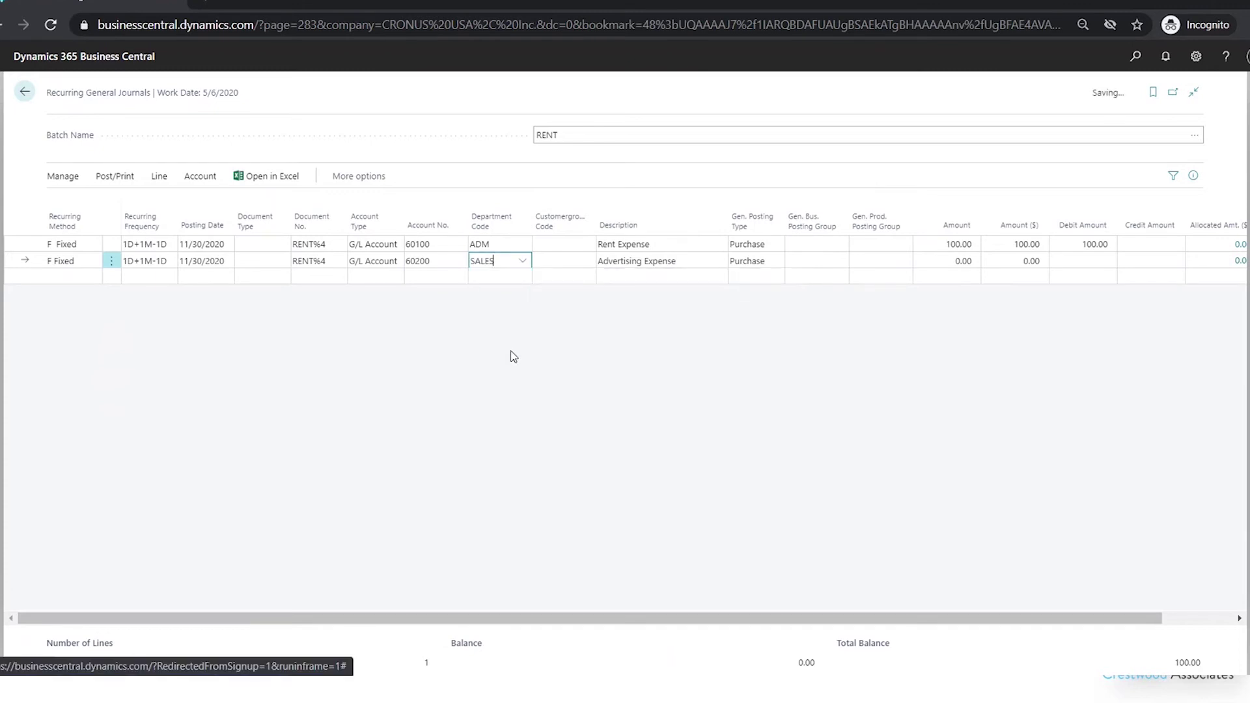
{"action": "left_click", "coordinate": [935, 259]}
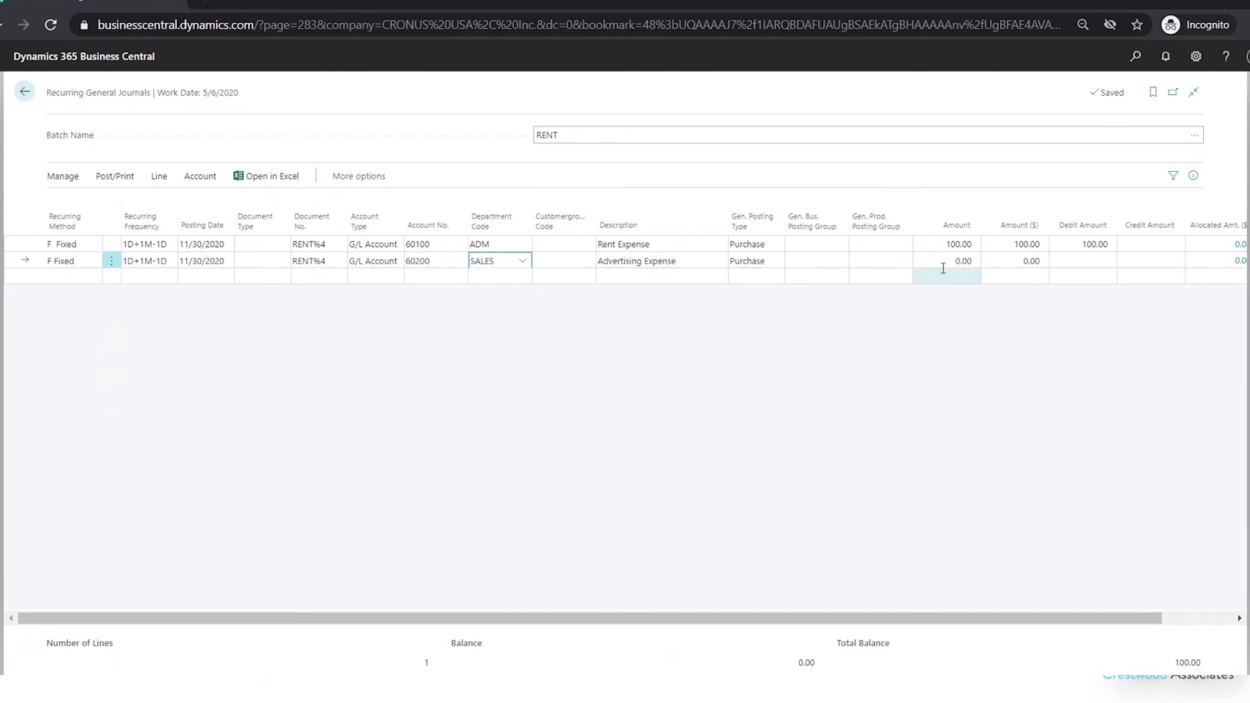
{"action": "type", "text": "200"}
Add a third recurring line with frequency 1D+1M-1D, account 40200 and a credit amount of 300.
{"action": "left_click", "coordinate": [274, 276]}
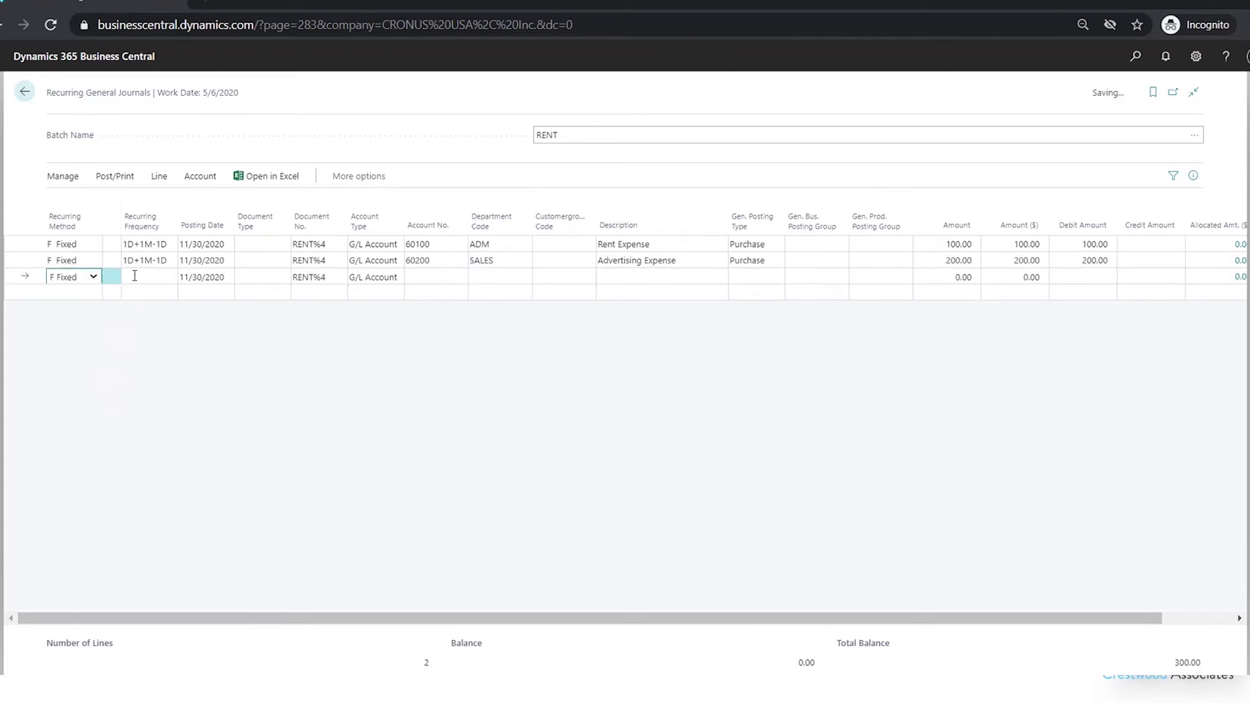
{"action": "left_click", "coordinate": [146, 275]}
{"action": "key", "text": "F8"}
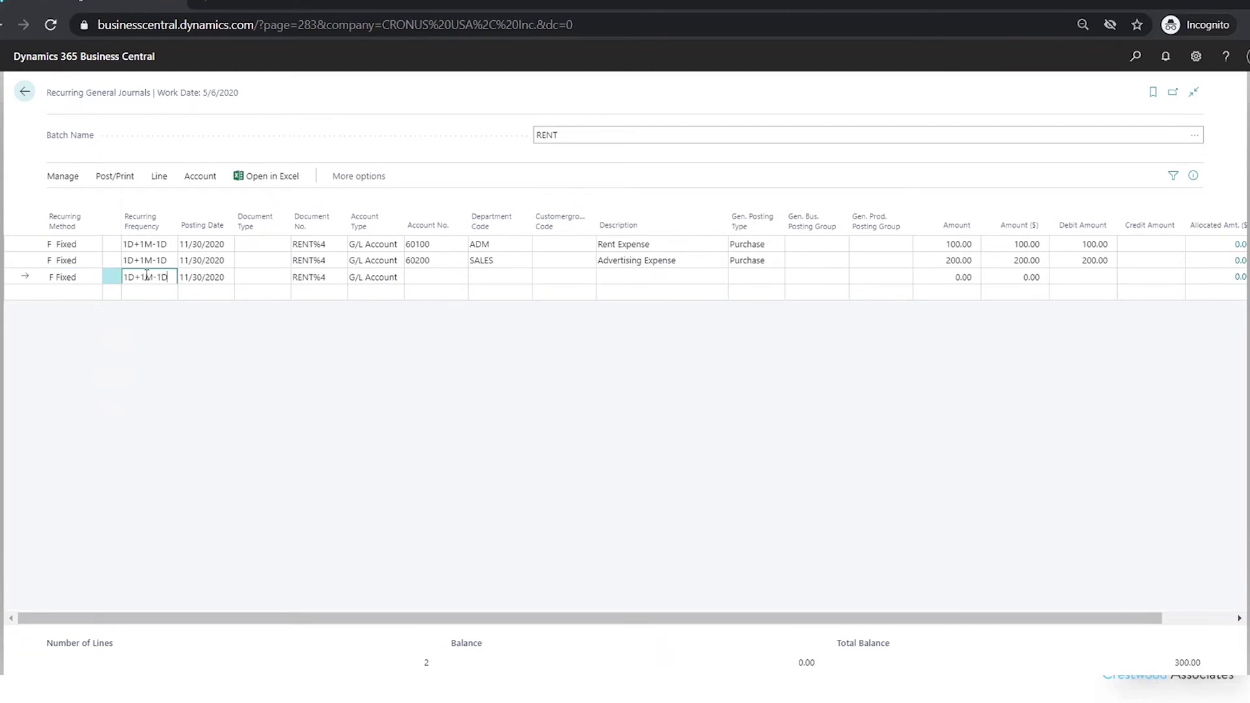
{"action": "left_click", "coordinate": [437, 276]}
{"action": "type", "text": "40200"}
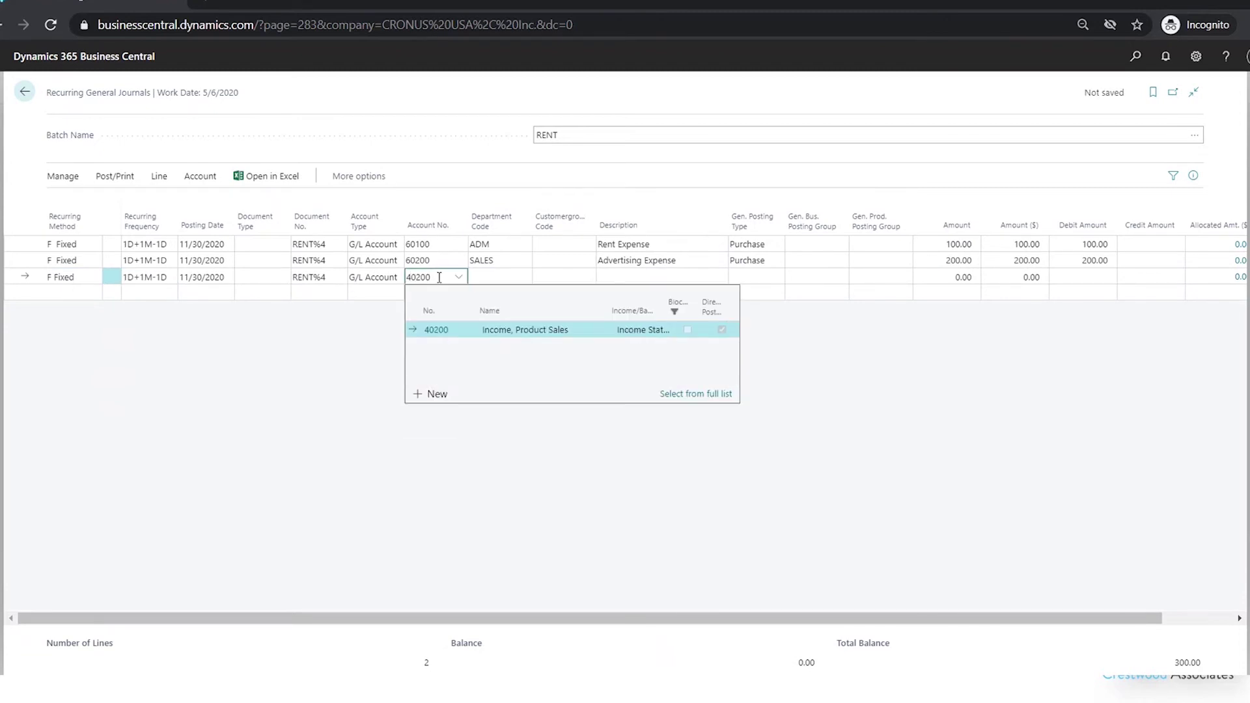
{"action": "key", "text": "Tab"}
{"action": "key", "text": "Tab"}
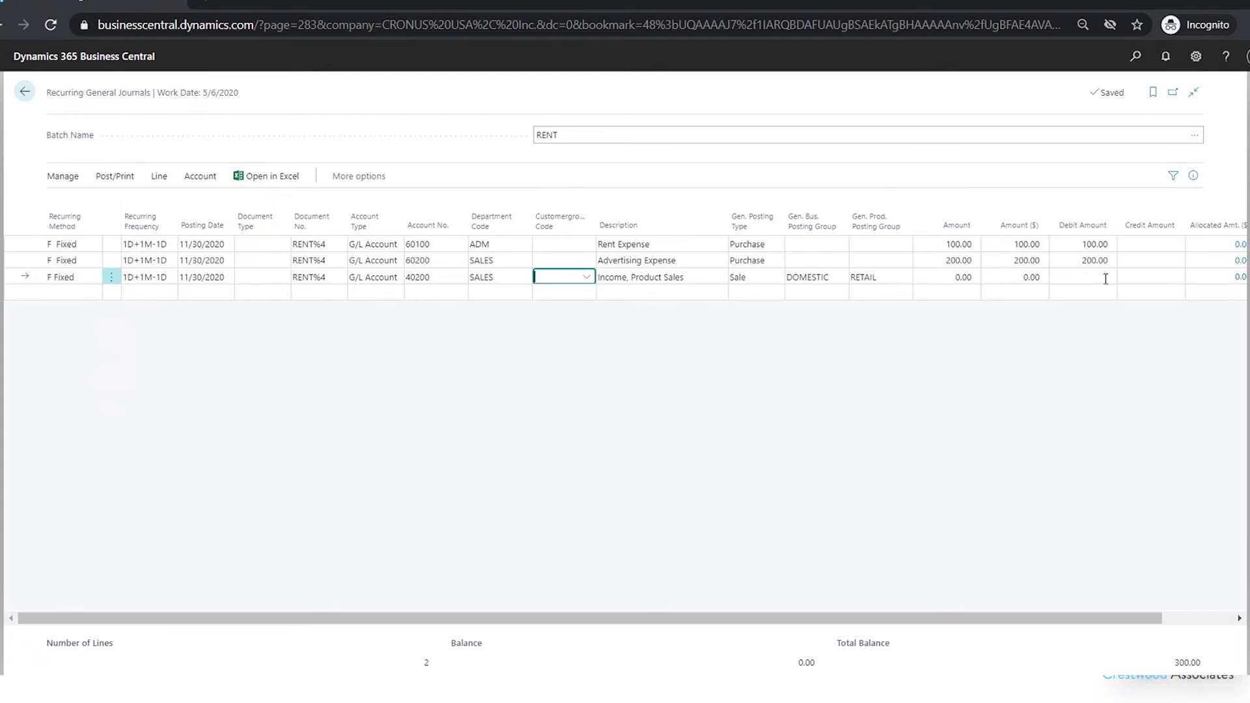
{"action": "left_click", "coordinate": [1162, 277]}
{"action": "type", "text": "300"}
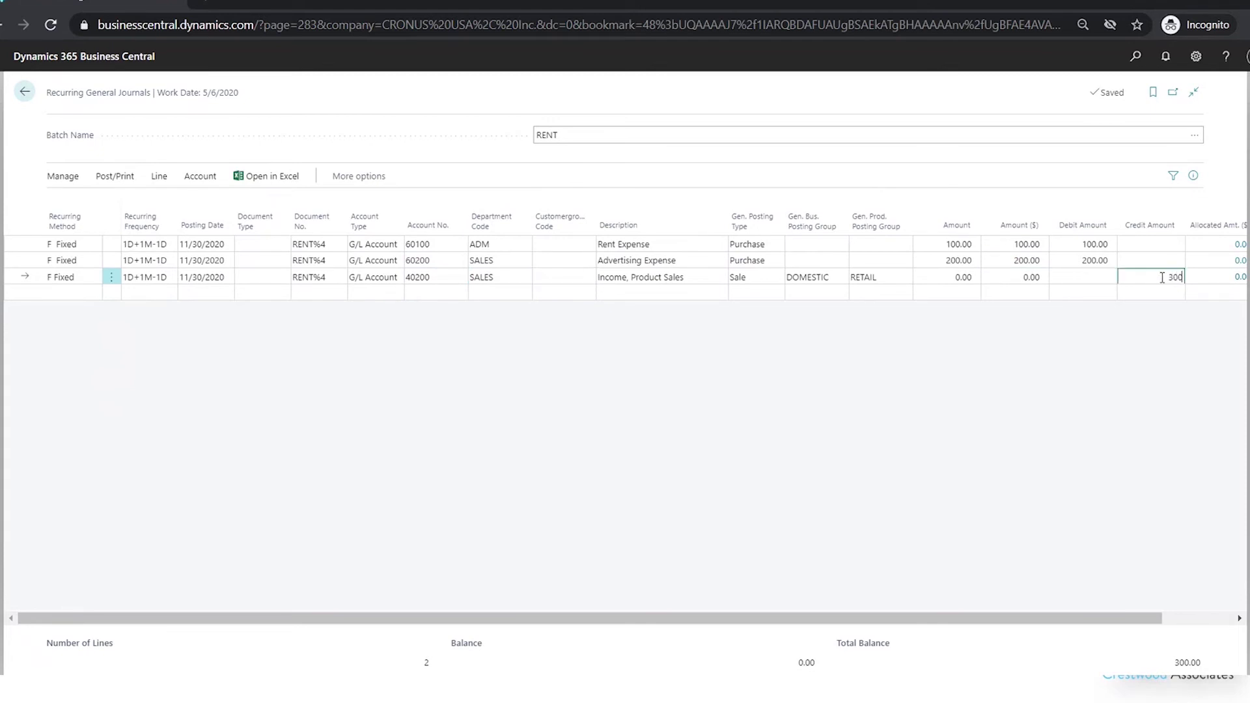
{"action": "left_click", "coordinate": [807, 104]}
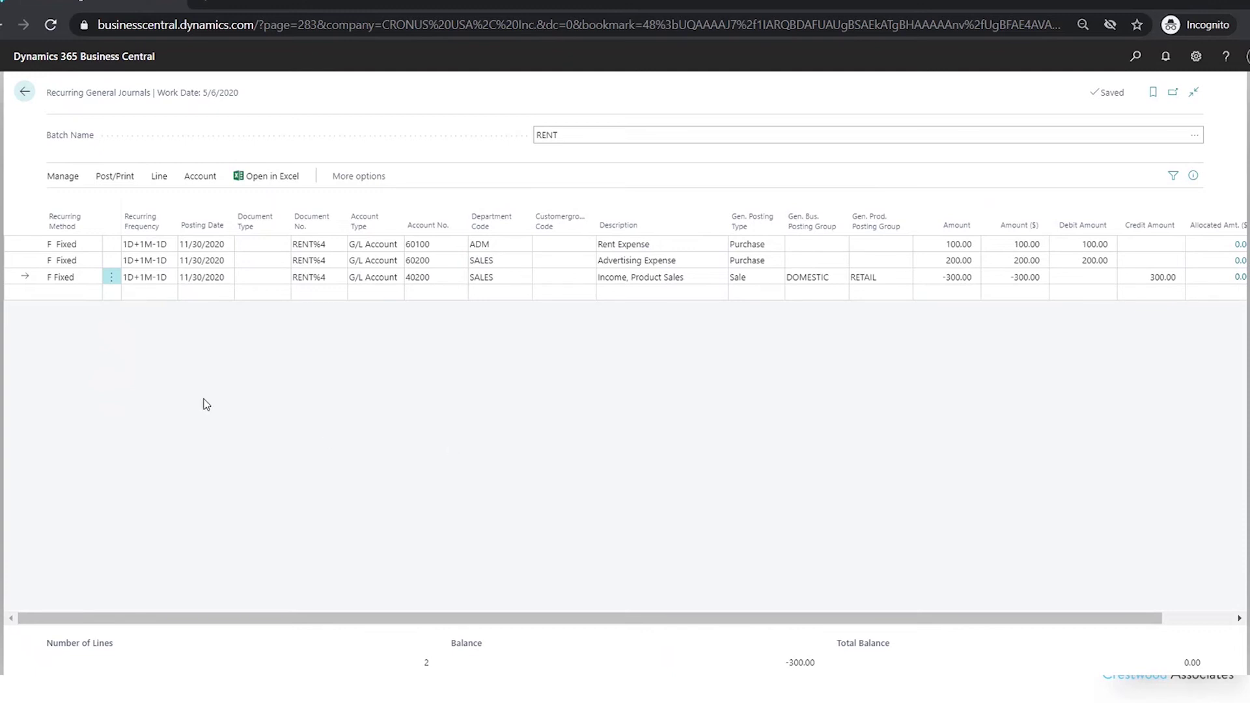
Try to preview the posting of the RENT recurring journal.
{"action": "left_click", "coordinate": [115, 181]}
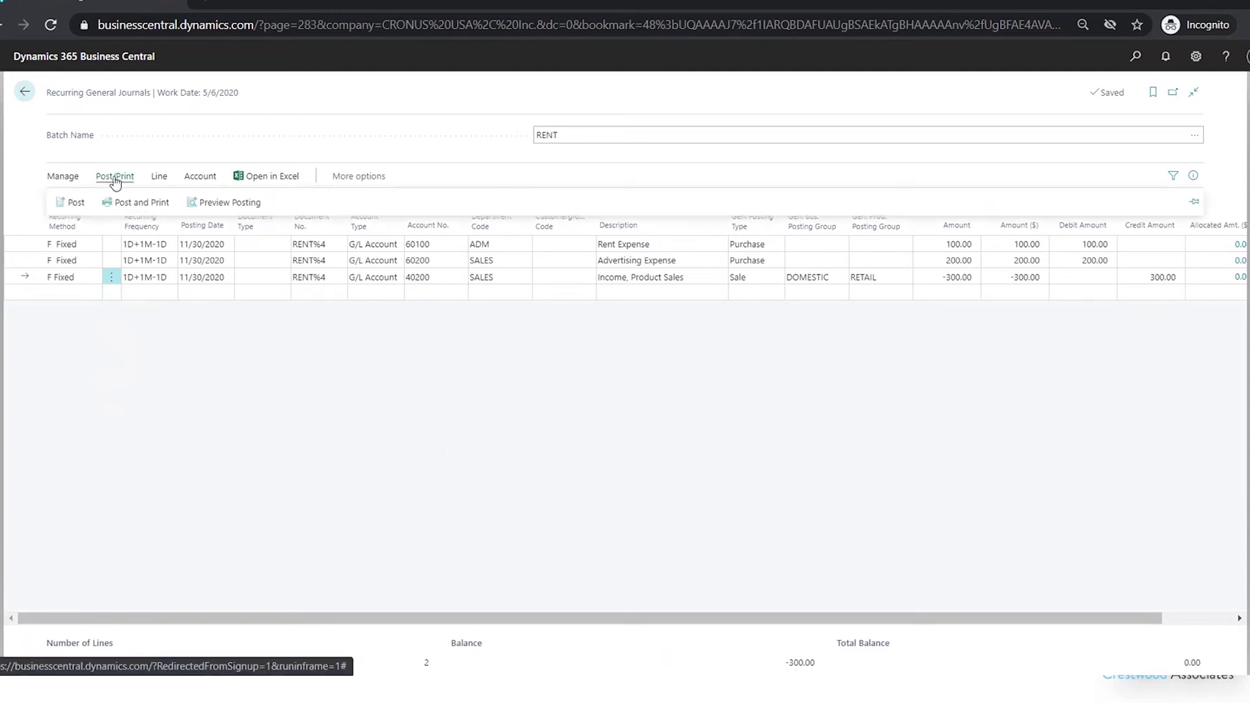
{"action": "left_click", "coordinate": [225, 202]}
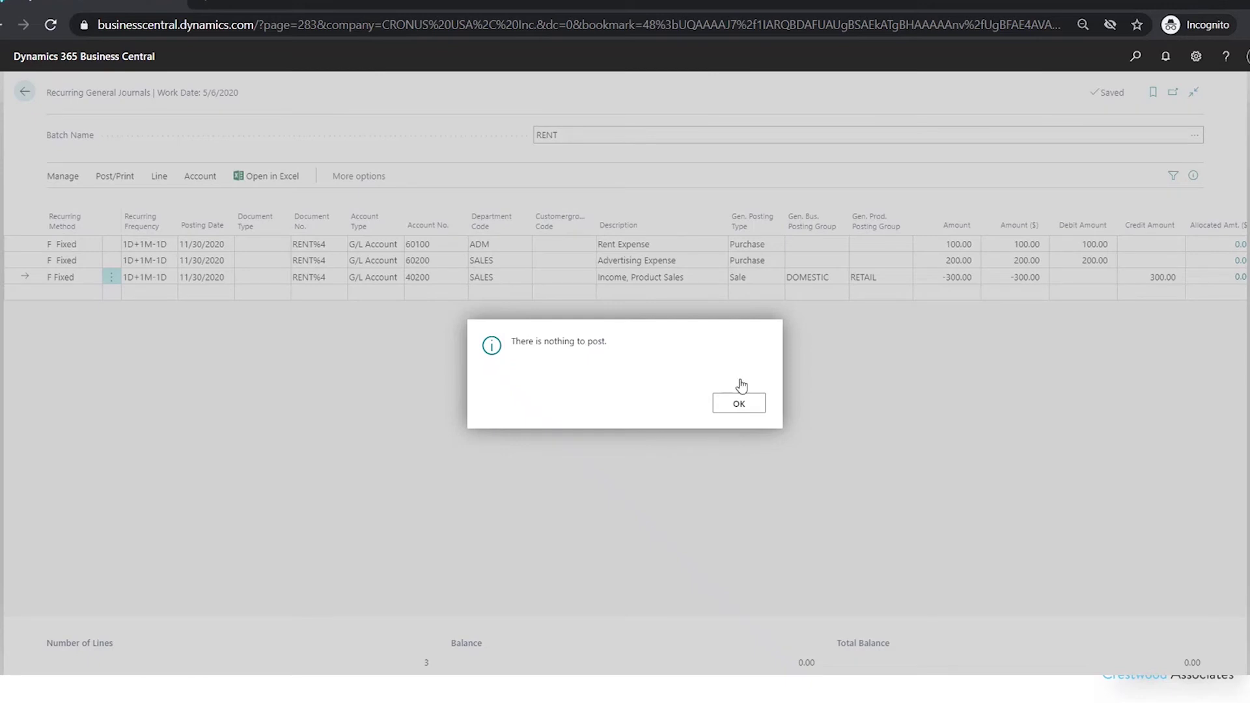
{"action": "left_click", "coordinate": [738, 403]}
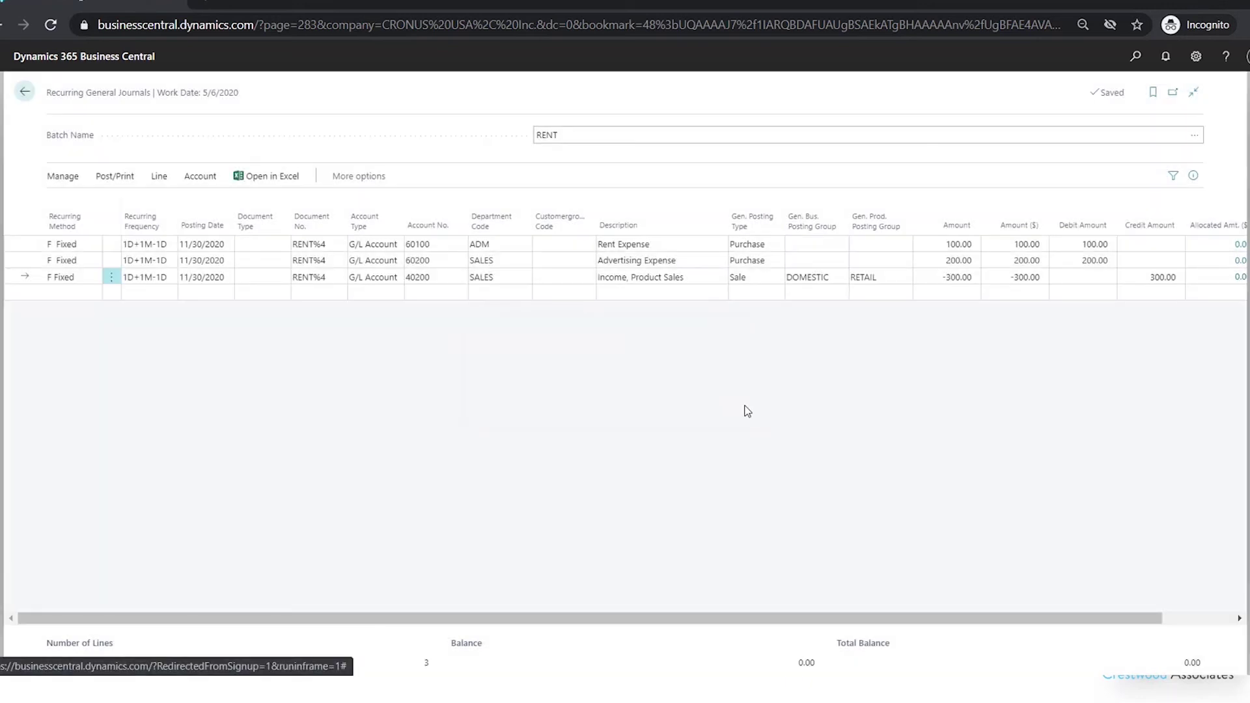
Try to post the RENT recurring journal and check the first line's posting date.
{"action": "left_click", "coordinate": [124, 181]}
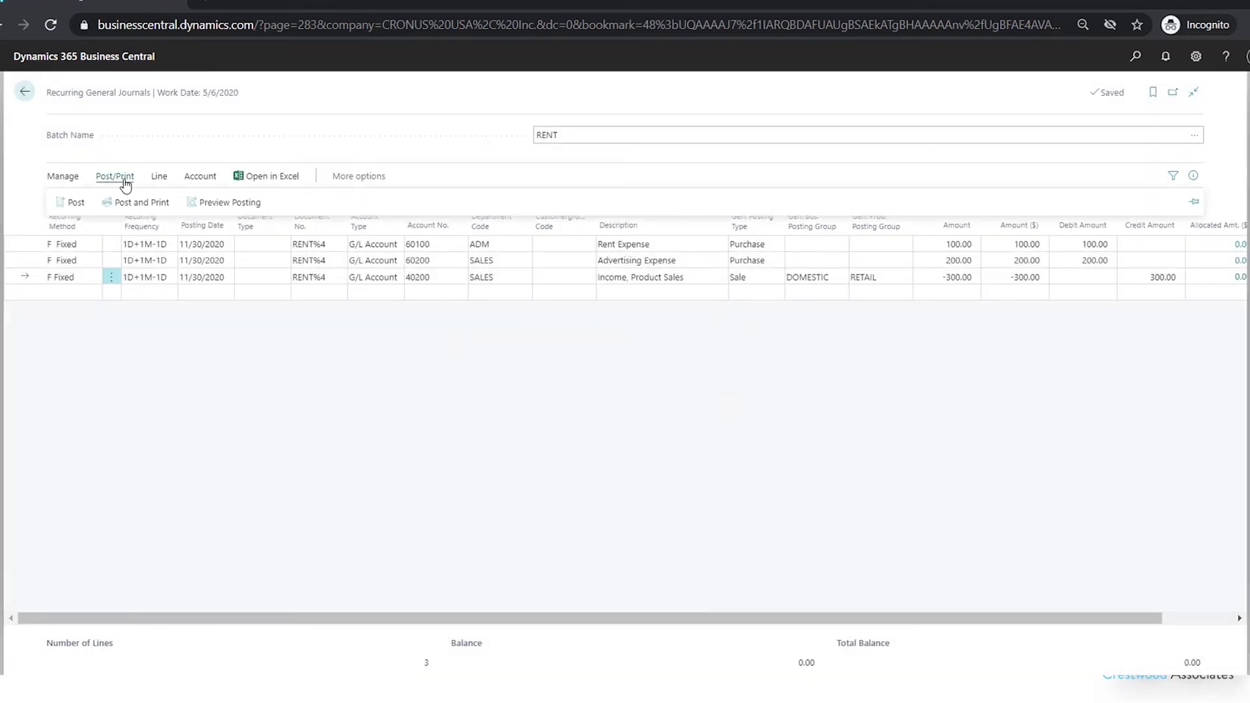
{"action": "left_click", "coordinate": [74, 203]}
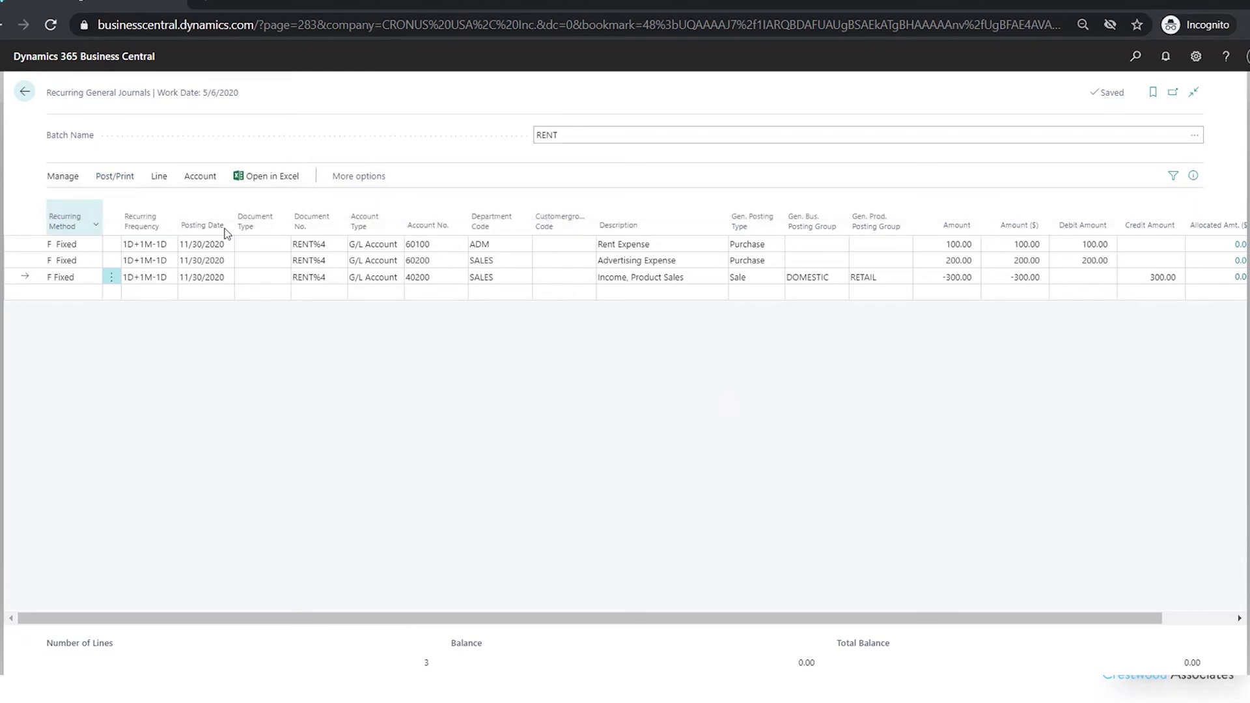
{"action": "left_click", "coordinate": [679, 407]}
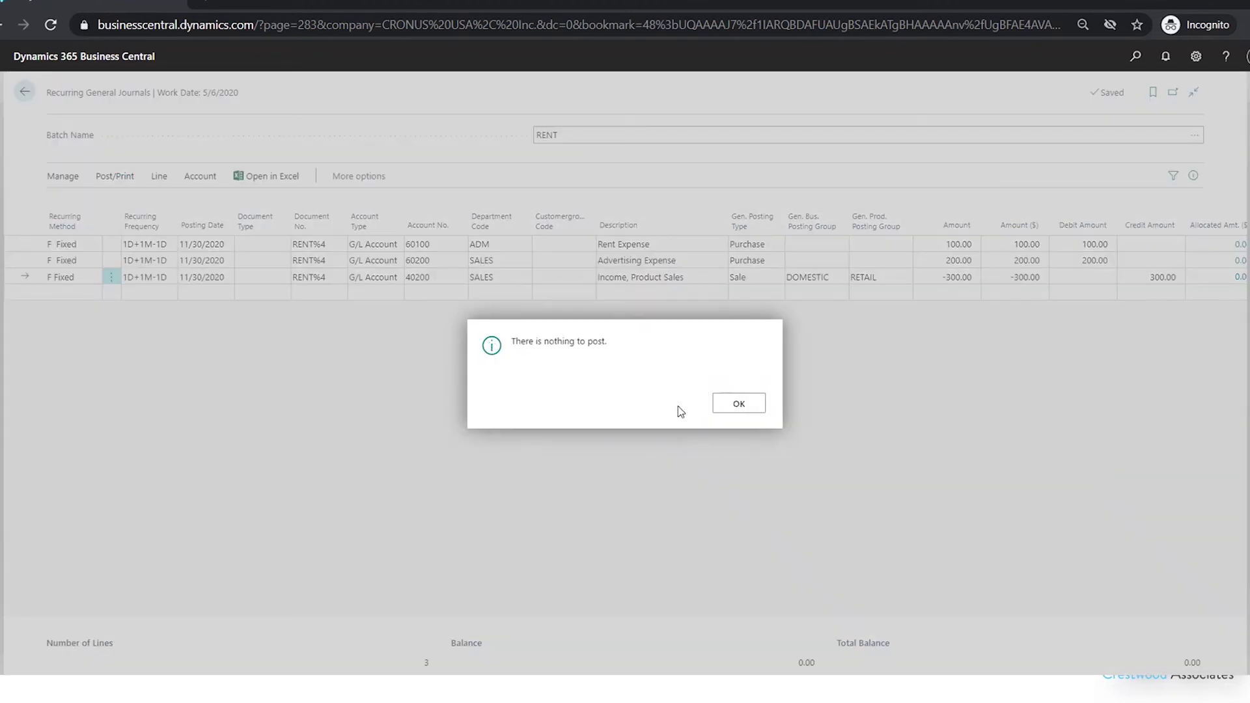
{"action": "left_click", "coordinate": [723, 405]}
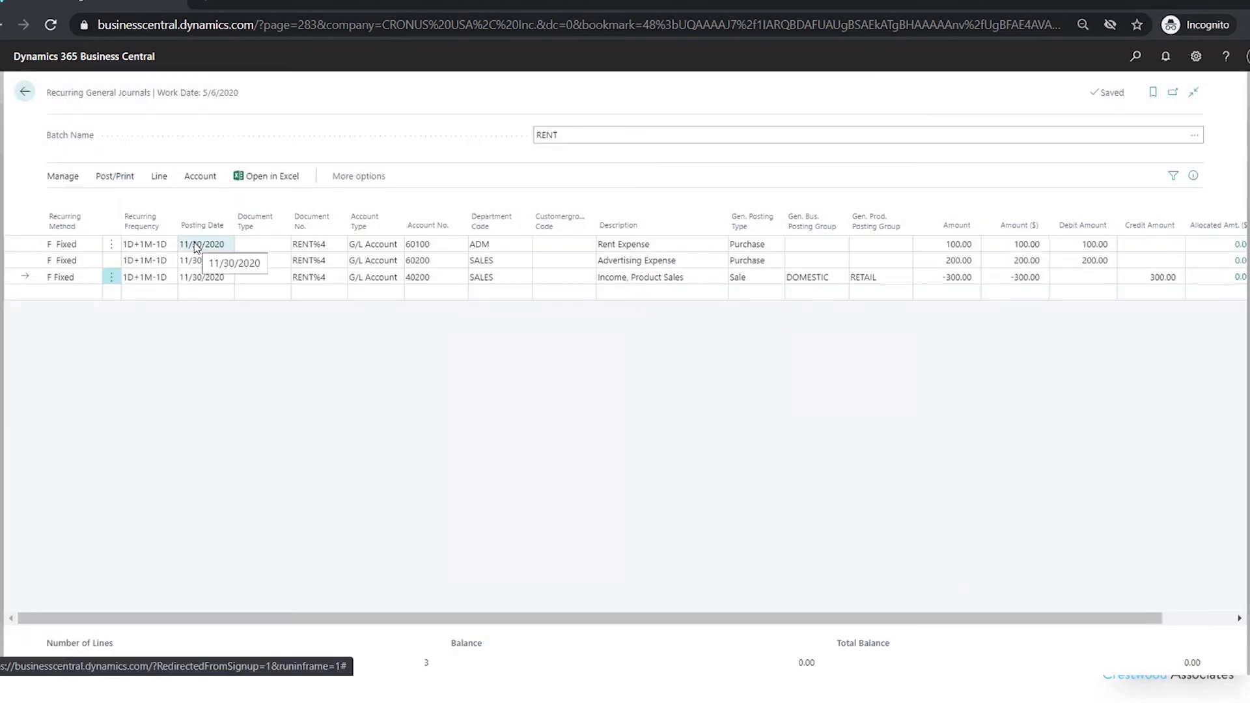
{"action": "left_click", "coordinate": [195, 247]}
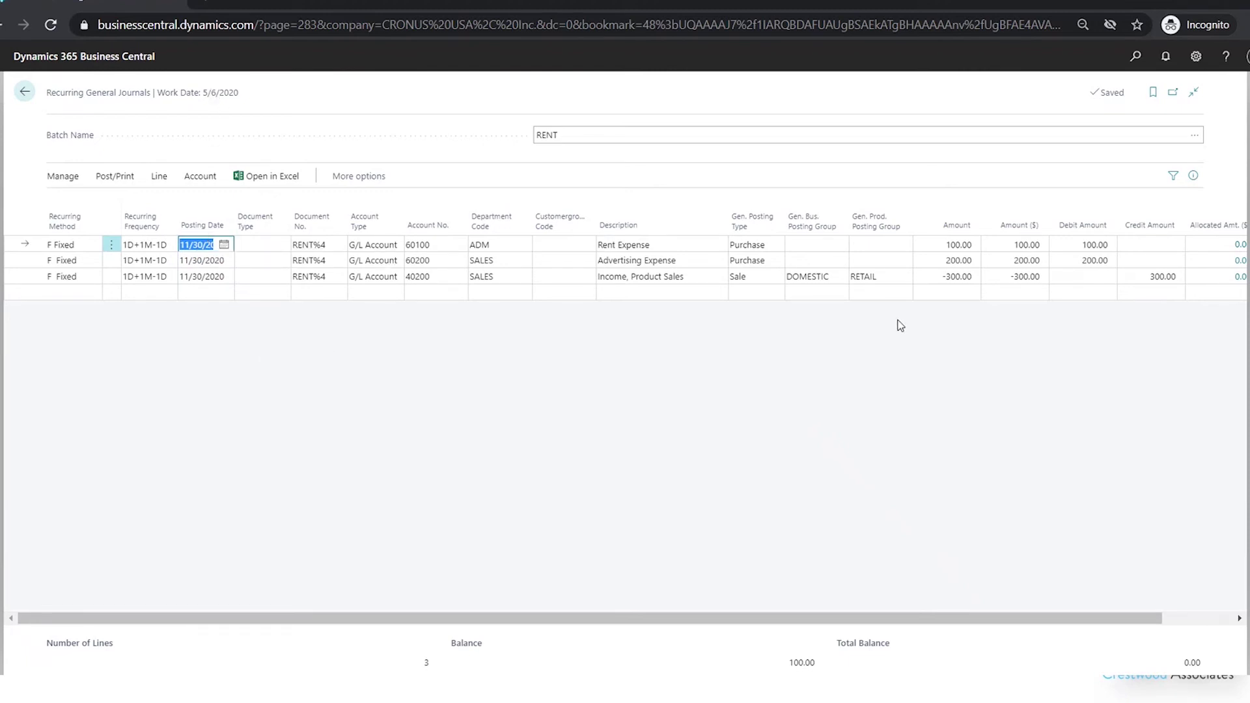
Set the work date to 12/30/2020 in the user settings and save it.
{"action": "left_click", "coordinate": [1198, 58]}
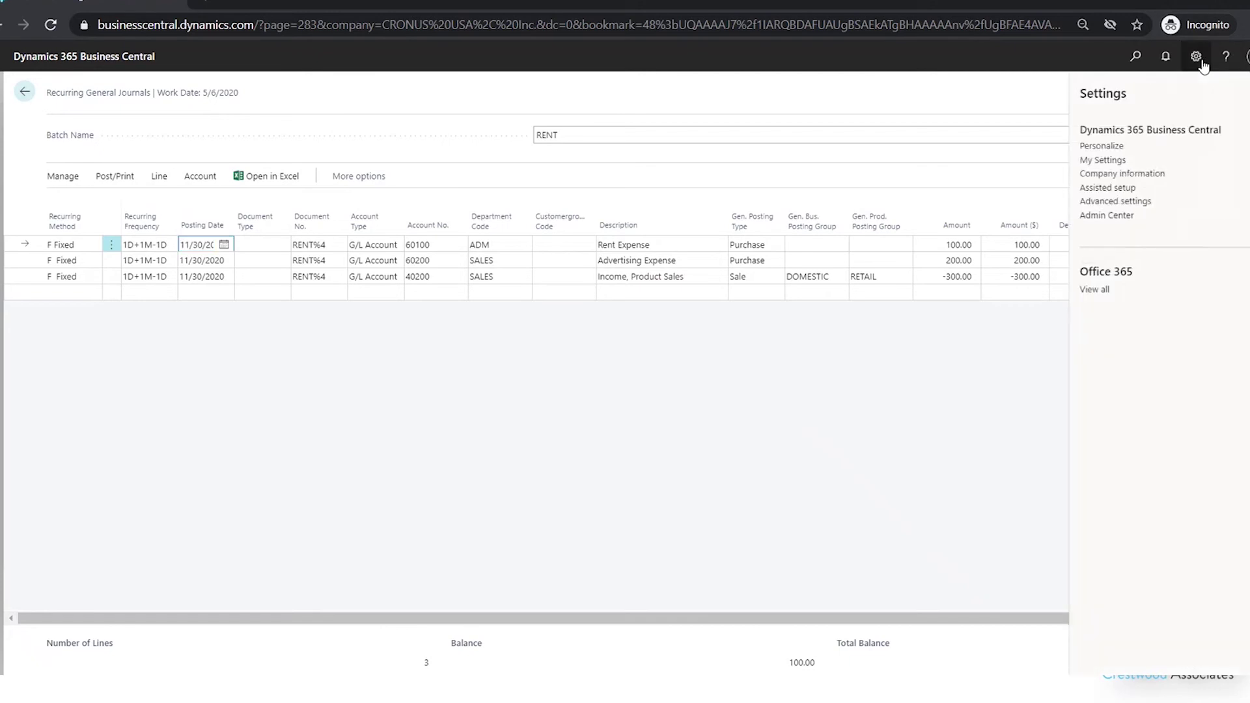
{"action": "left_click", "coordinate": [1099, 160]}
{"action": "left_click", "coordinate": [656, 333]}
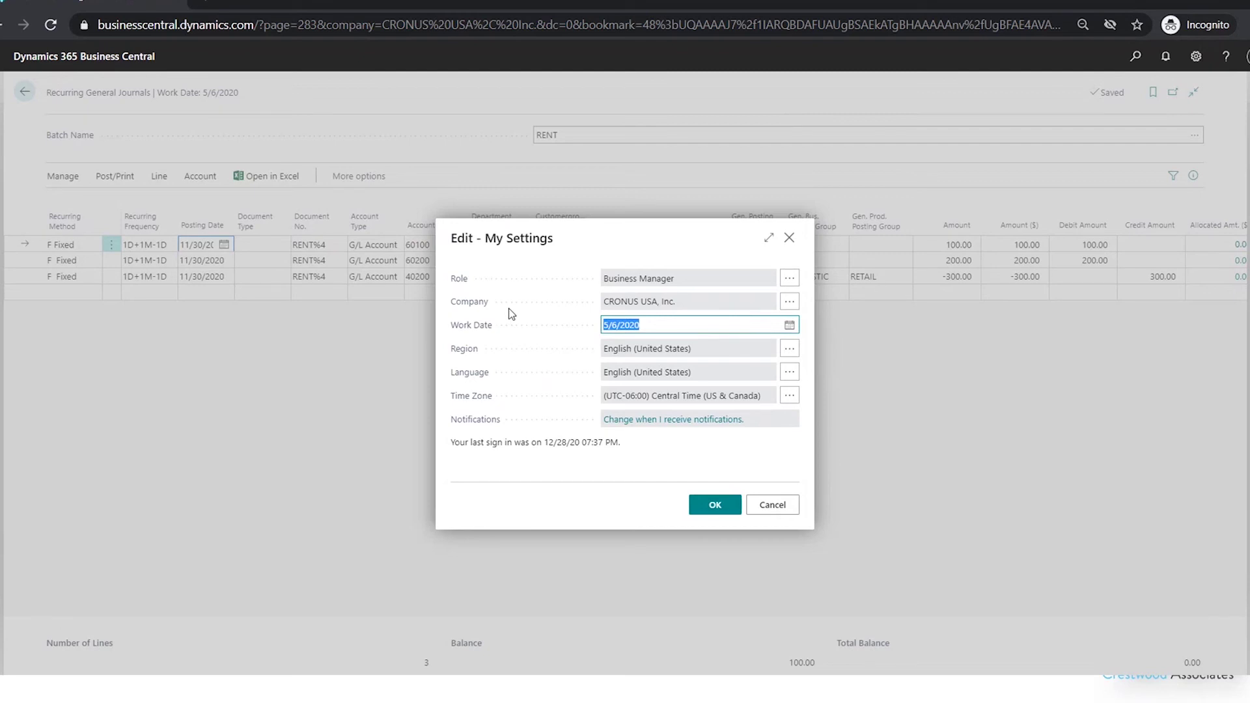
{"action": "type", "text": "12/30/2020"}
{"action": "key", "text": "Tab"}
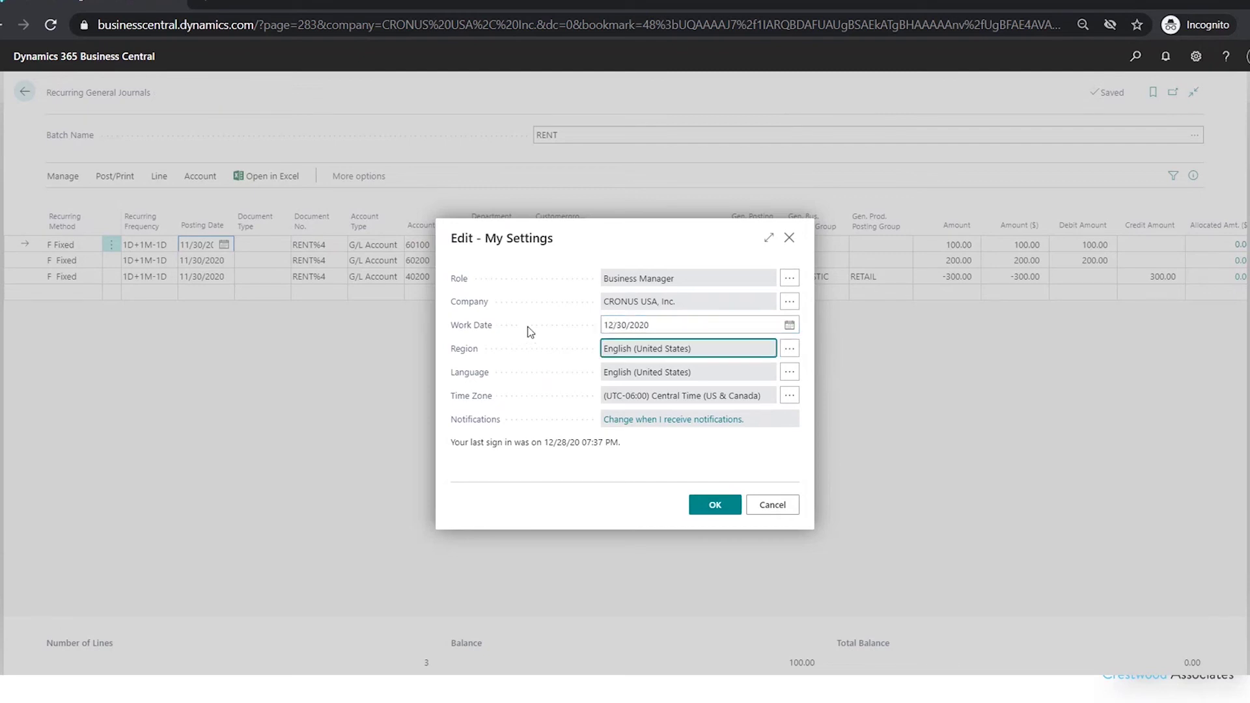
{"action": "left_click", "coordinate": [713, 505]}
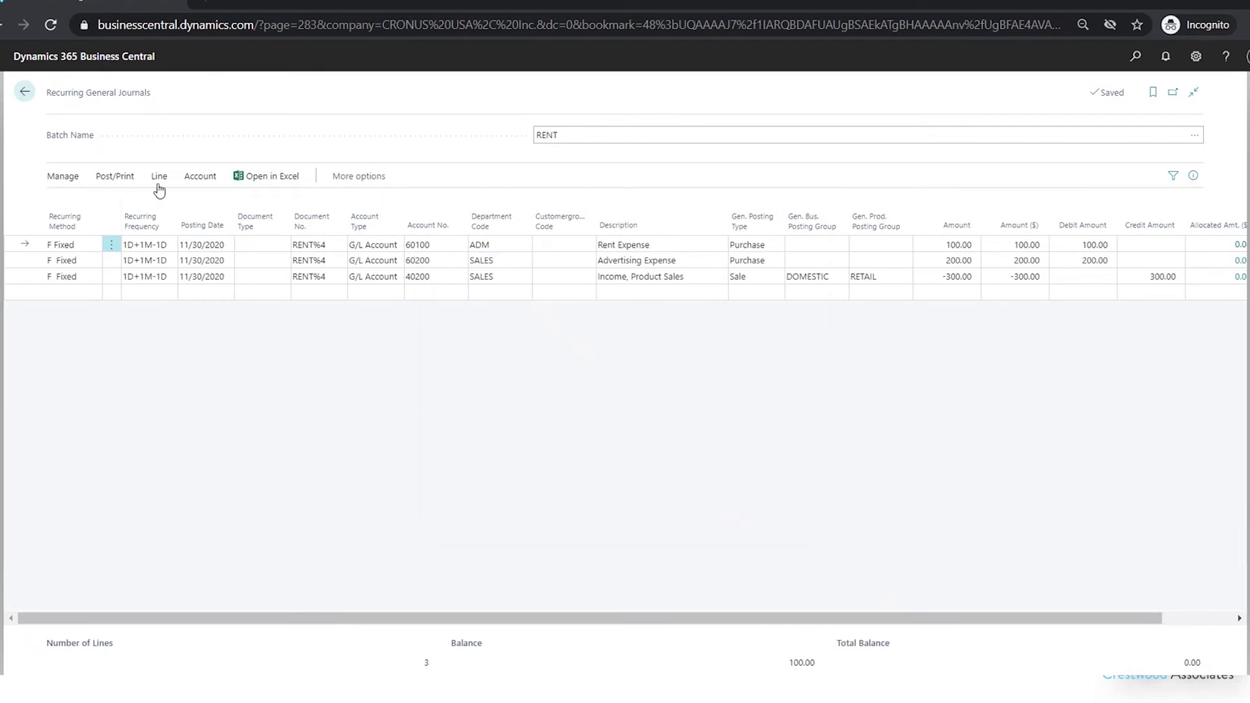
Post the RENT recurring journal lines dated 11/30/2020.
{"action": "left_click", "coordinate": [138, 185]}
{"action": "left_click", "coordinate": [70, 201]}
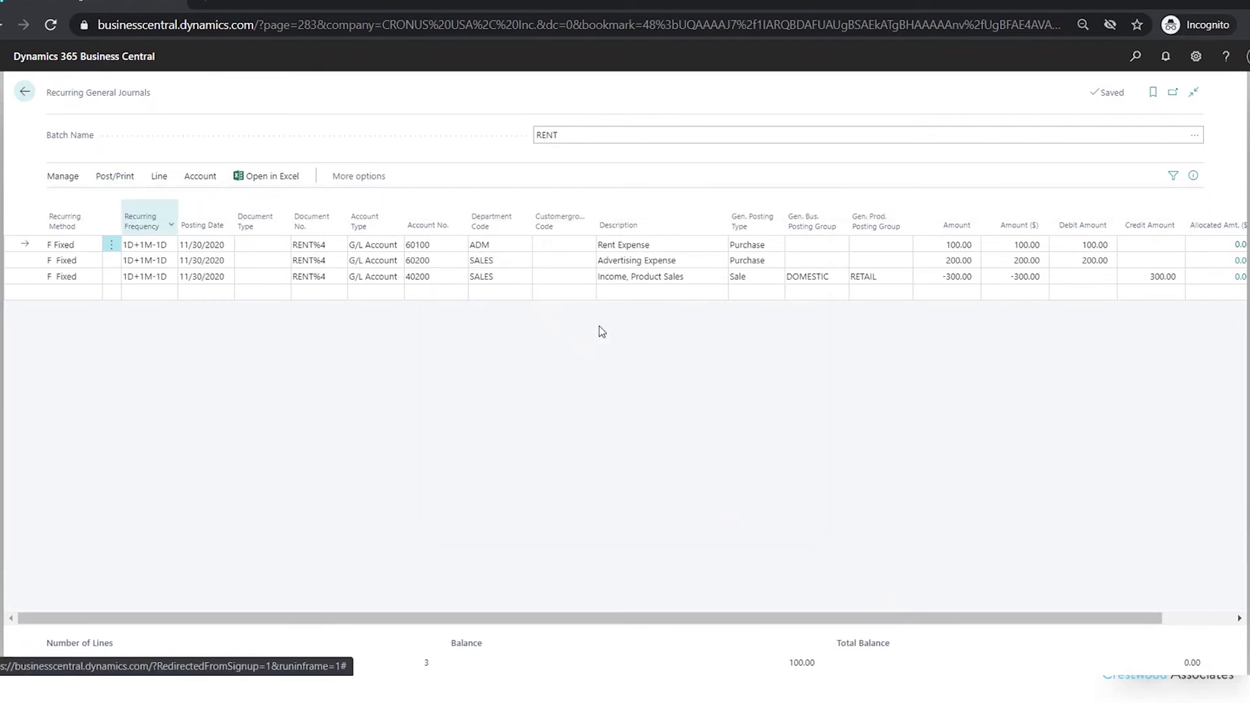
{"action": "left_click", "coordinate": [672, 403]}
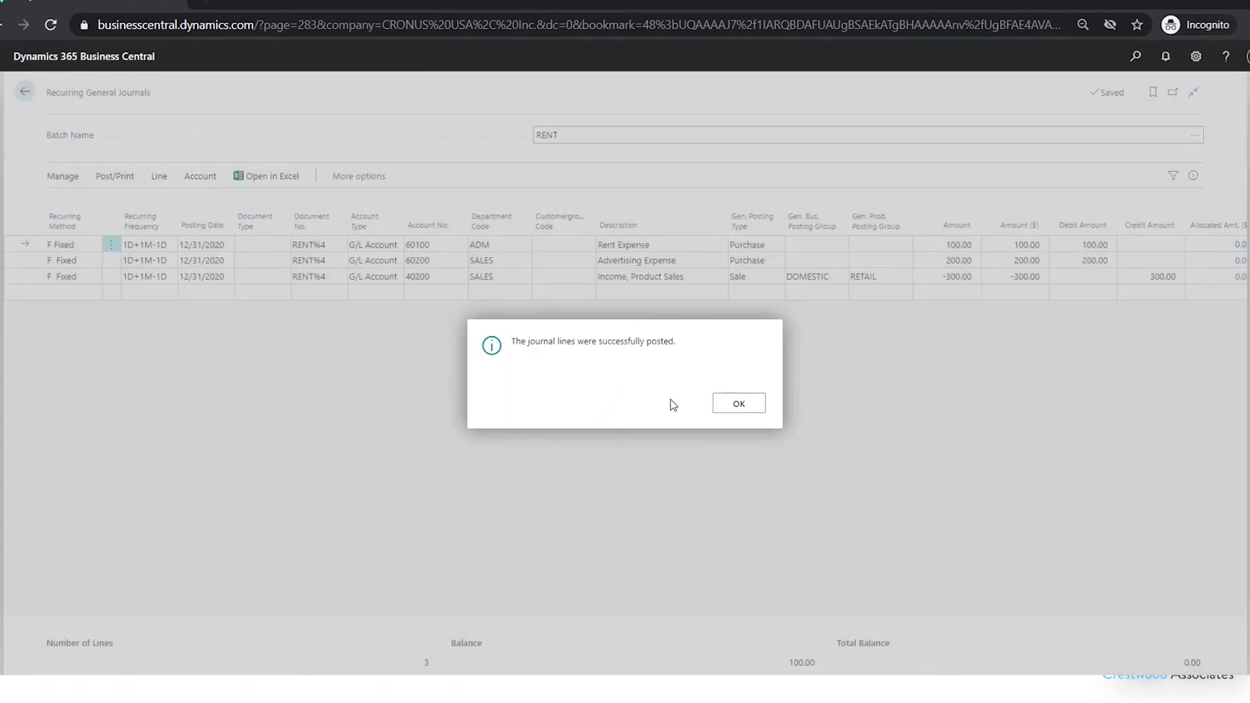
{"action": "left_click", "coordinate": [738, 403]}
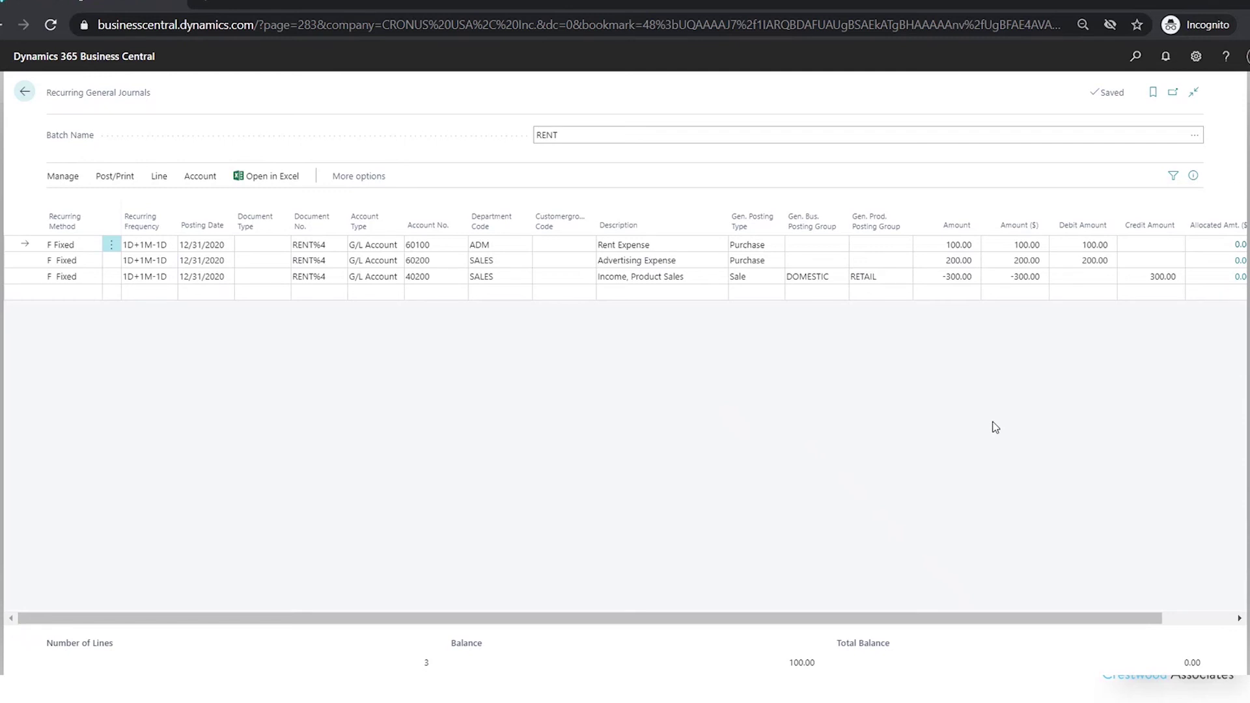
Find and open the General Ledger Entries, and sort them by posting date in descending order.
{"action": "left_click", "coordinate": [1135, 56]}
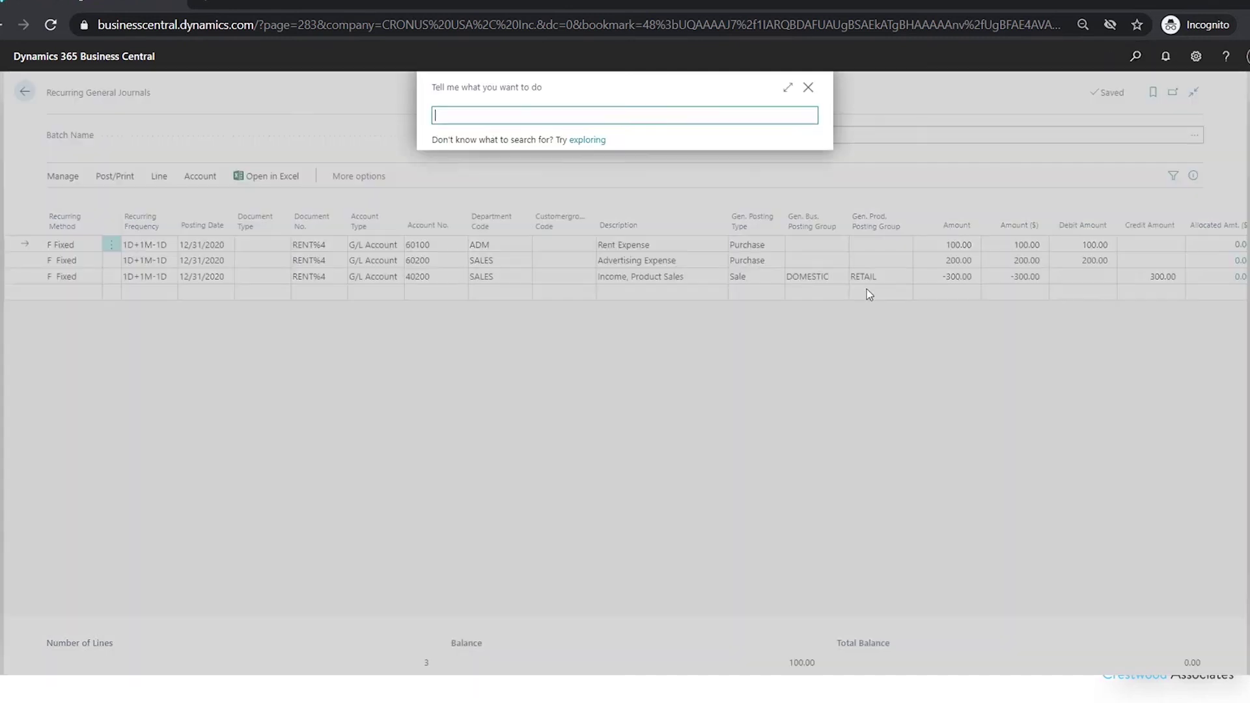
{"action": "type", "text": "G"}
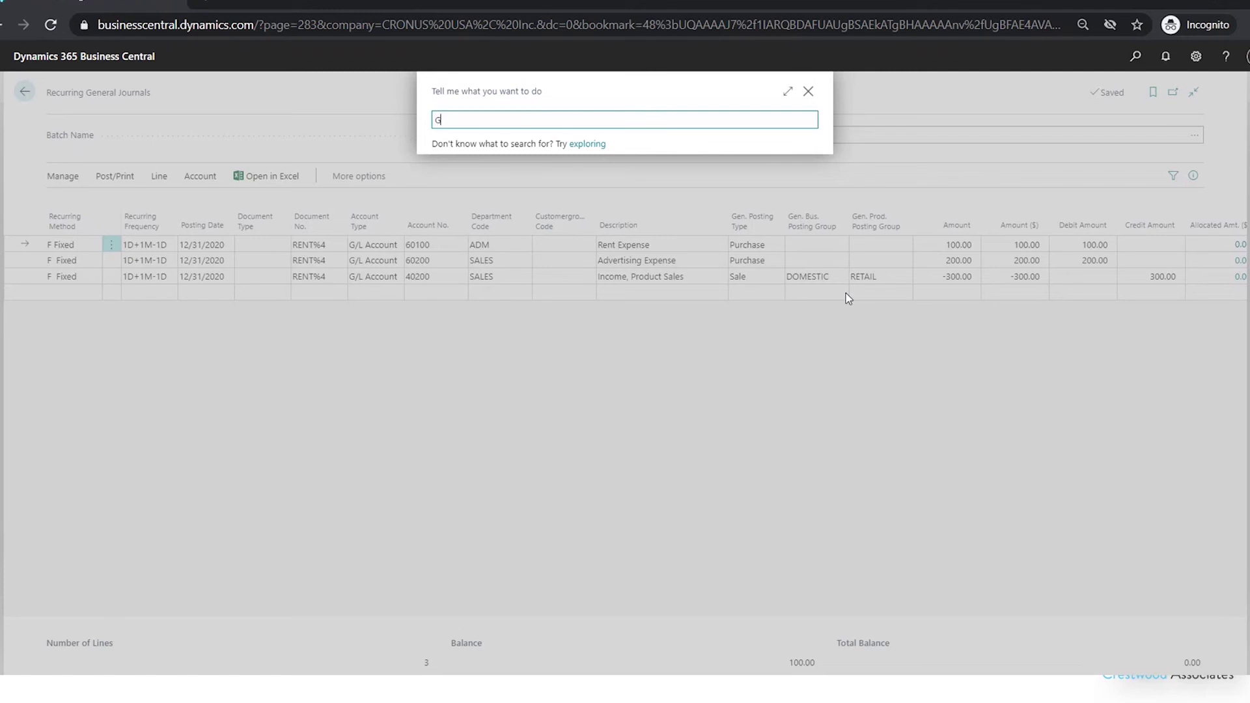
{"action": "type", "text": "ENERAL"}
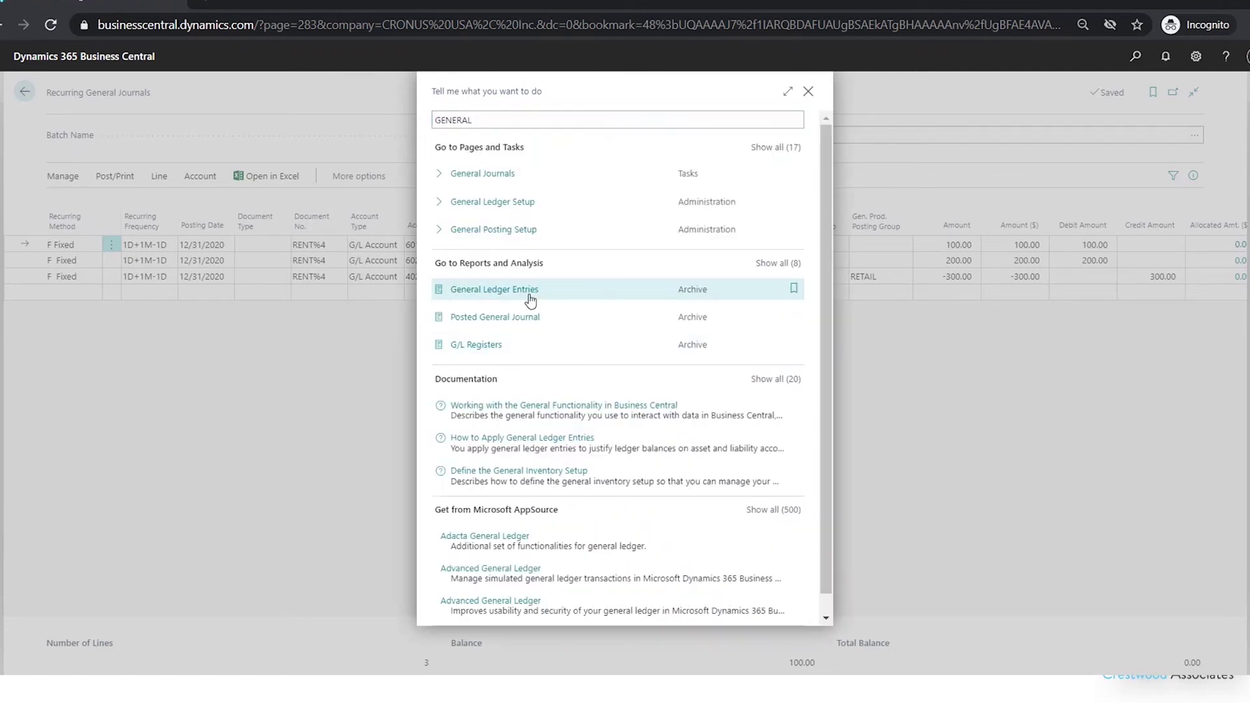
{"action": "left_click", "coordinate": [572, 213]}
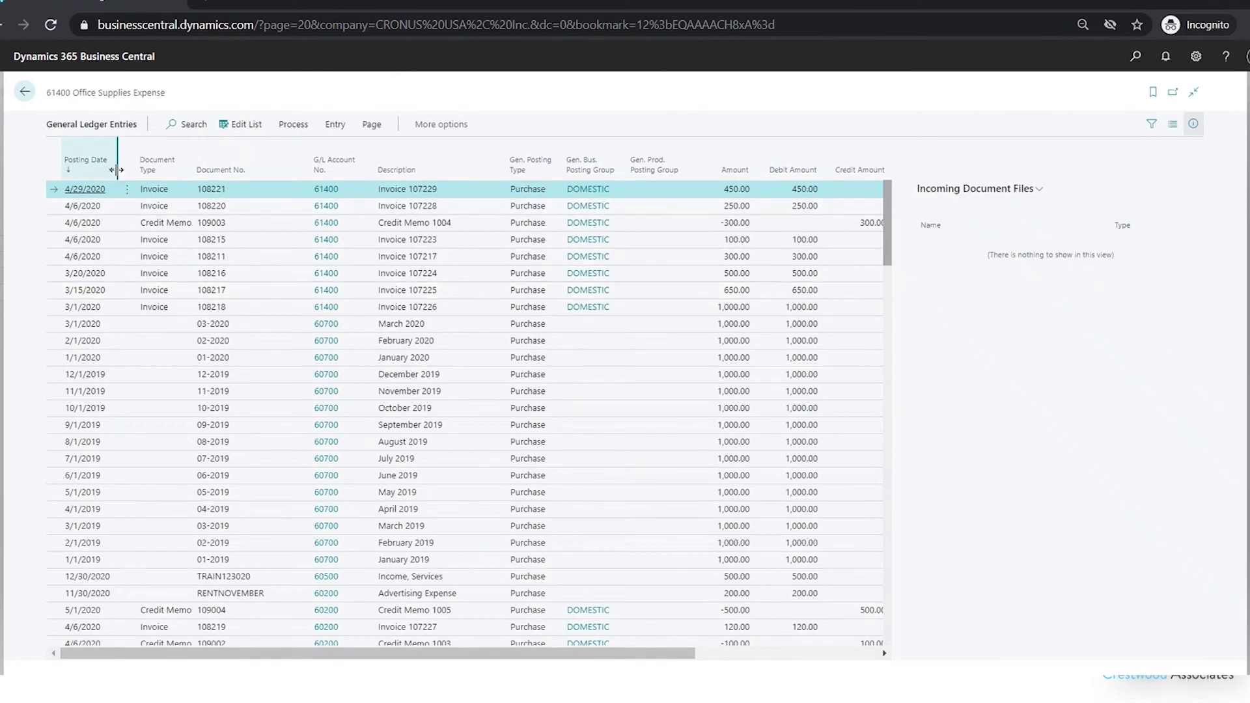
{"action": "left_click", "coordinate": [112, 172]}
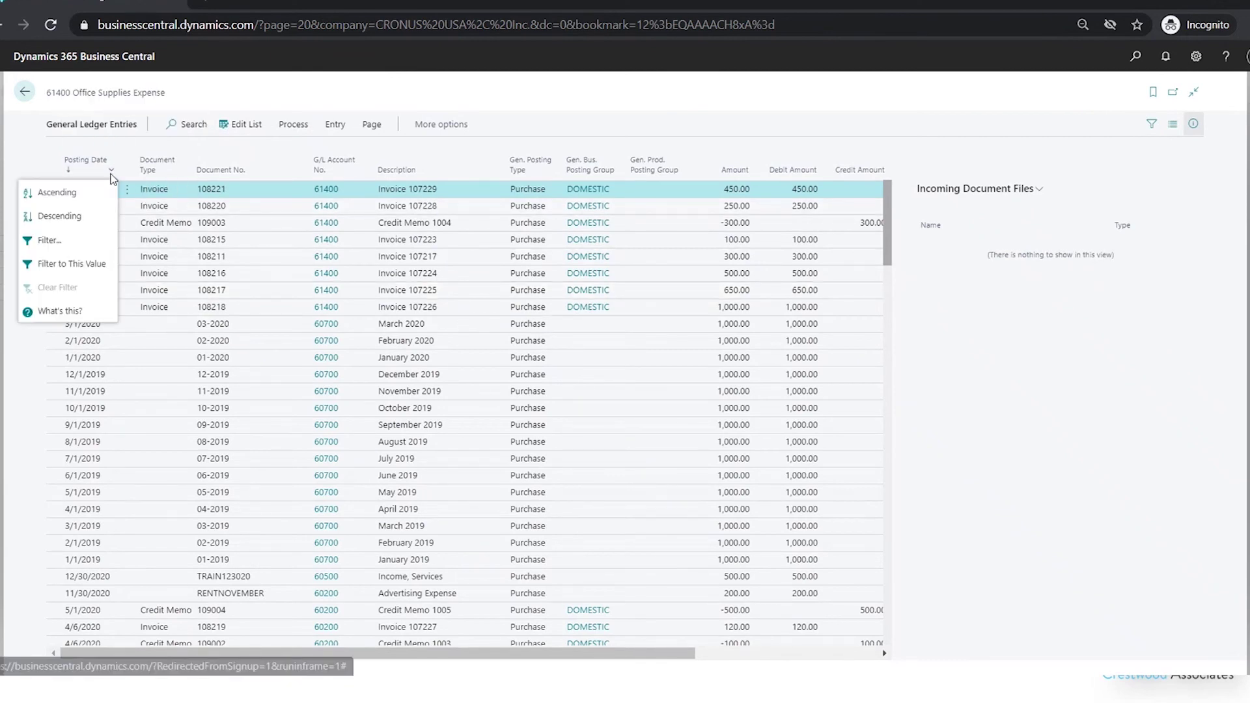
{"action": "left_click", "coordinate": [70, 217]}
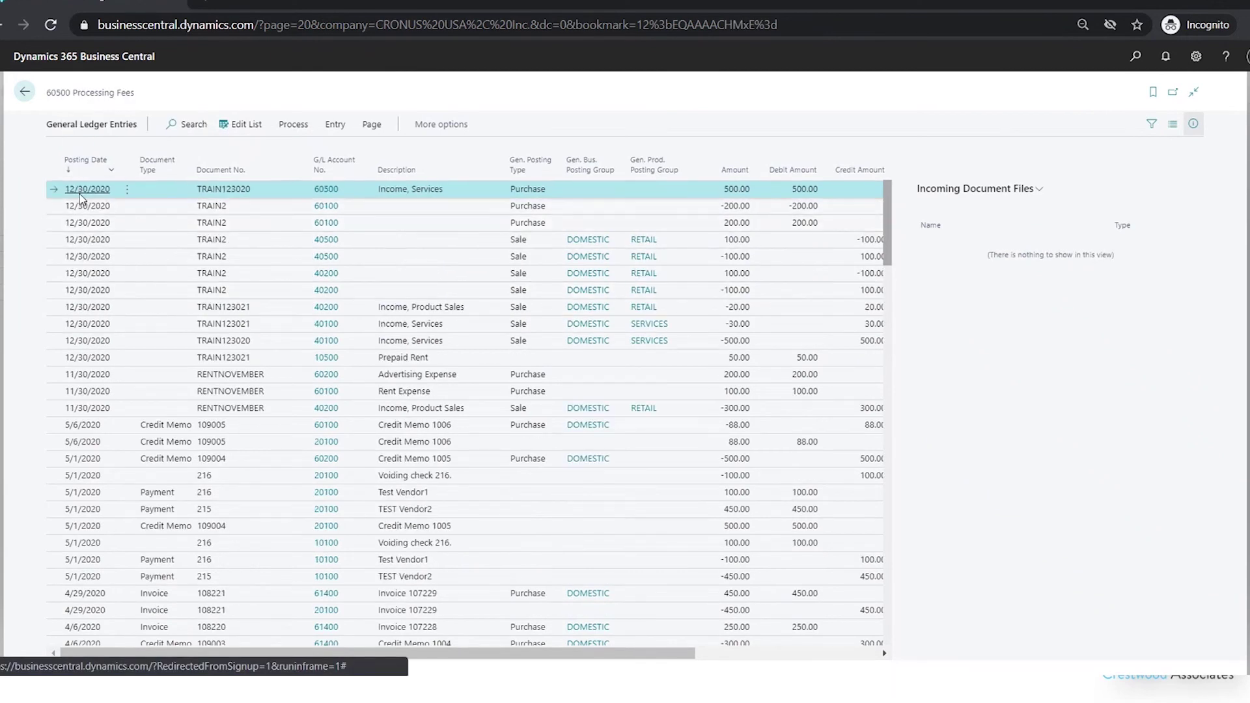
Review the three RENTNOVEMBER ledger entries dated 11/30/2020 and return to the recurring journal.
{"action": "left_click", "coordinate": [58, 378]}
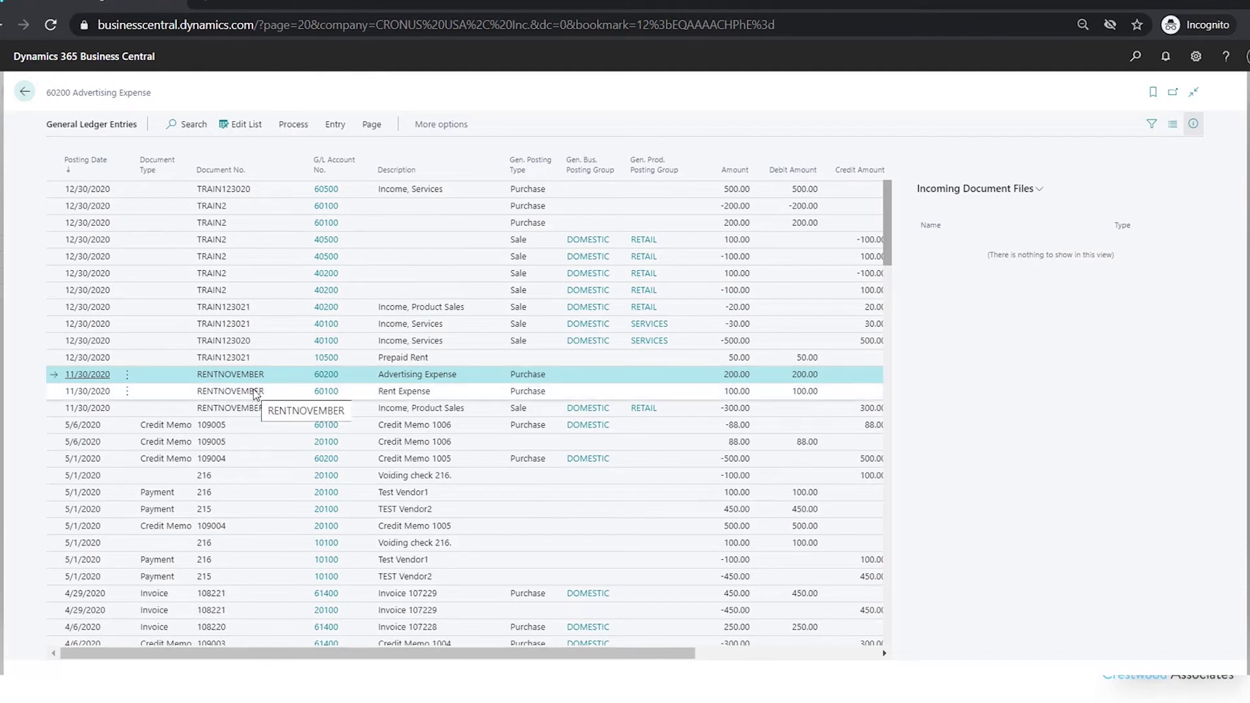
{"action": "left_click", "coordinate": [451, 392]}
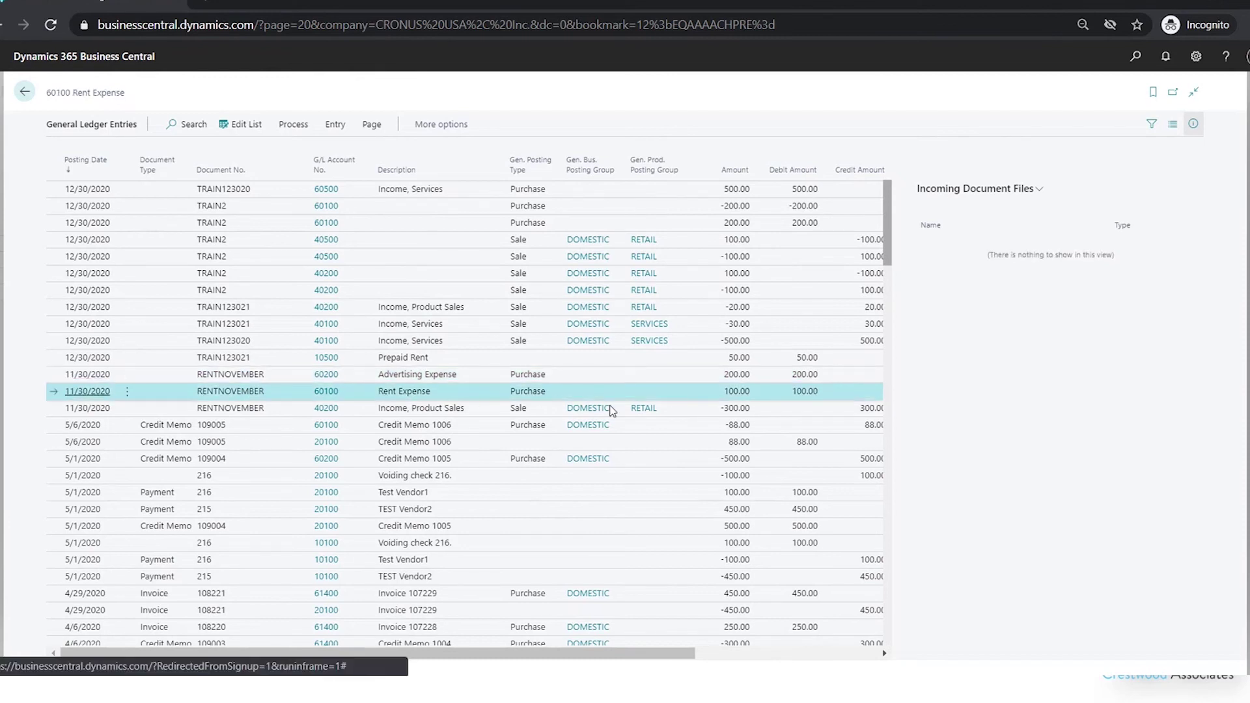
{"action": "left_click", "coordinate": [669, 408]}
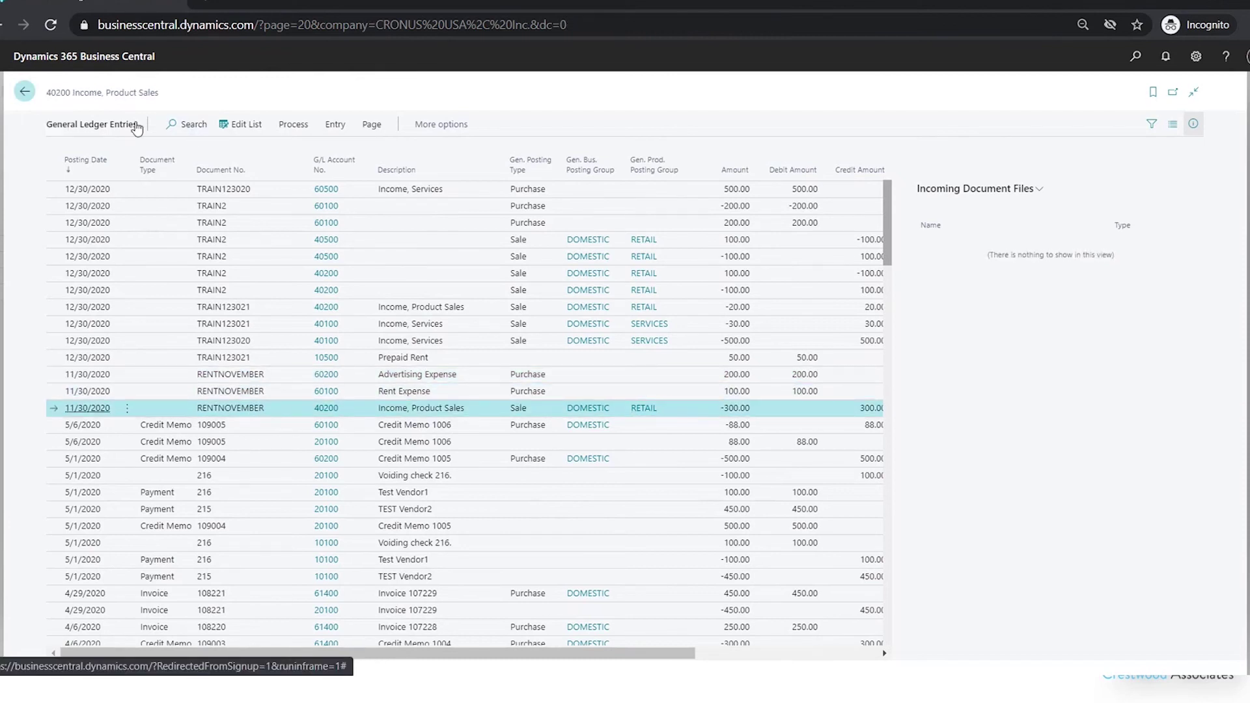
{"action": "key", "text": "Escape"}
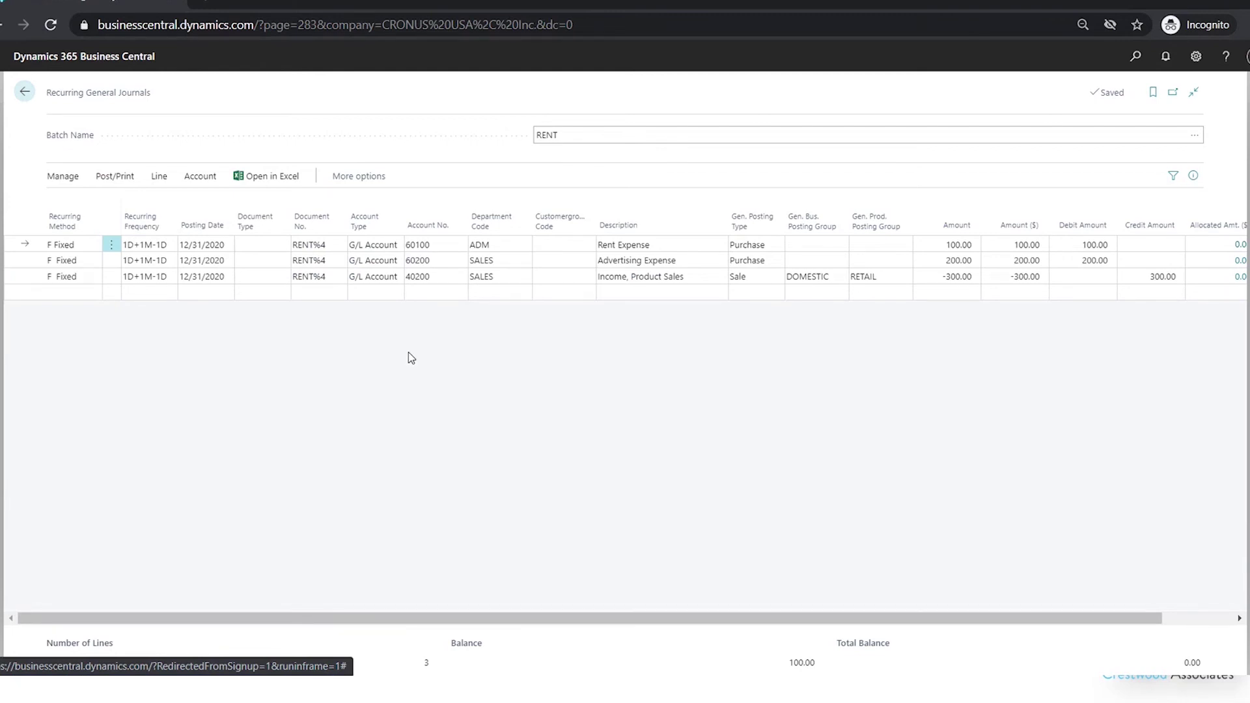
Set the recurring method of all three RENT journal lines to RV Reversing Variable.
{"action": "left_click", "coordinate": [94, 249]}
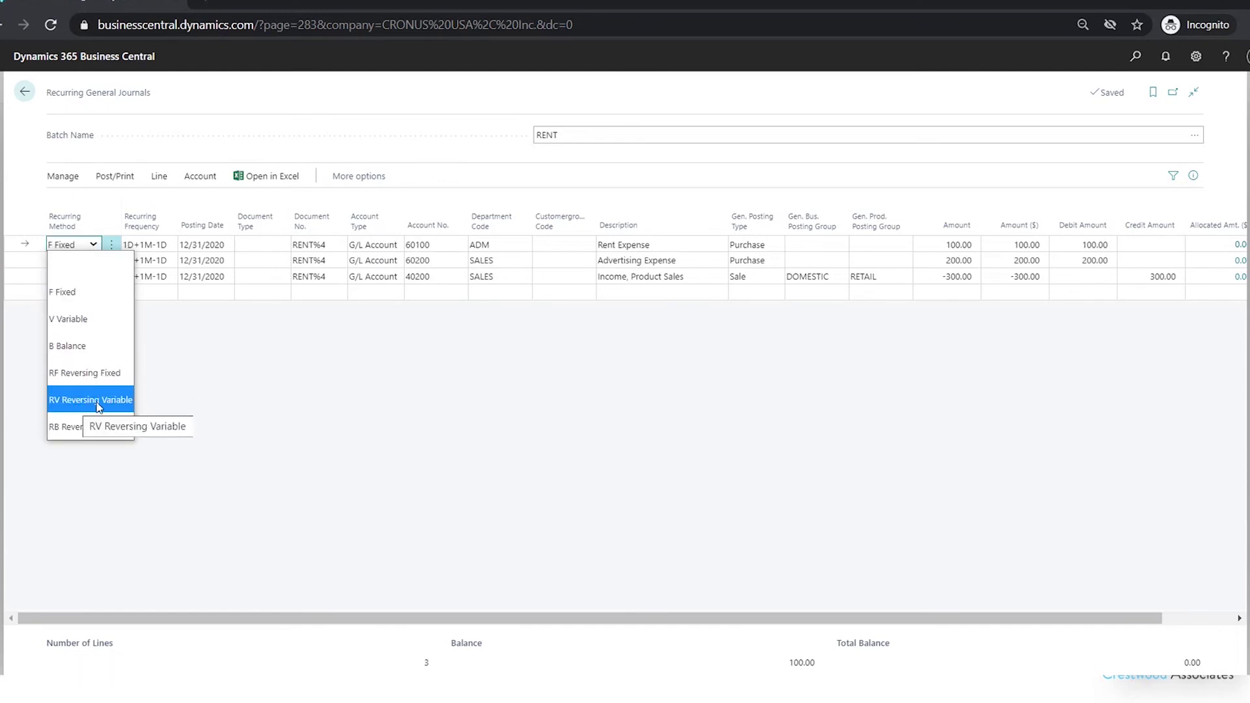
{"action": "left_click", "coordinate": [97, 406]}
{"action": "left_click", "coordinate": [94, 259]}
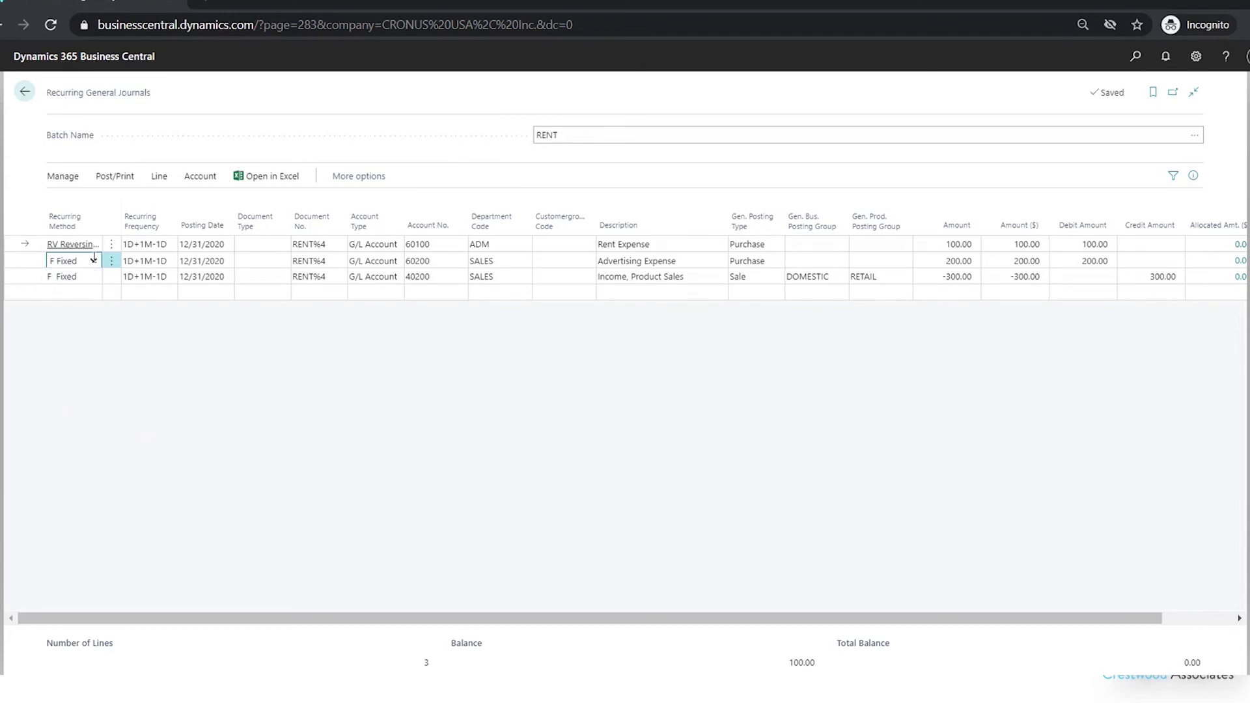
{"action": "left_click", "coordinate": [94, 259]}
{"action": "left_click", "coordinate": [98, 414]}
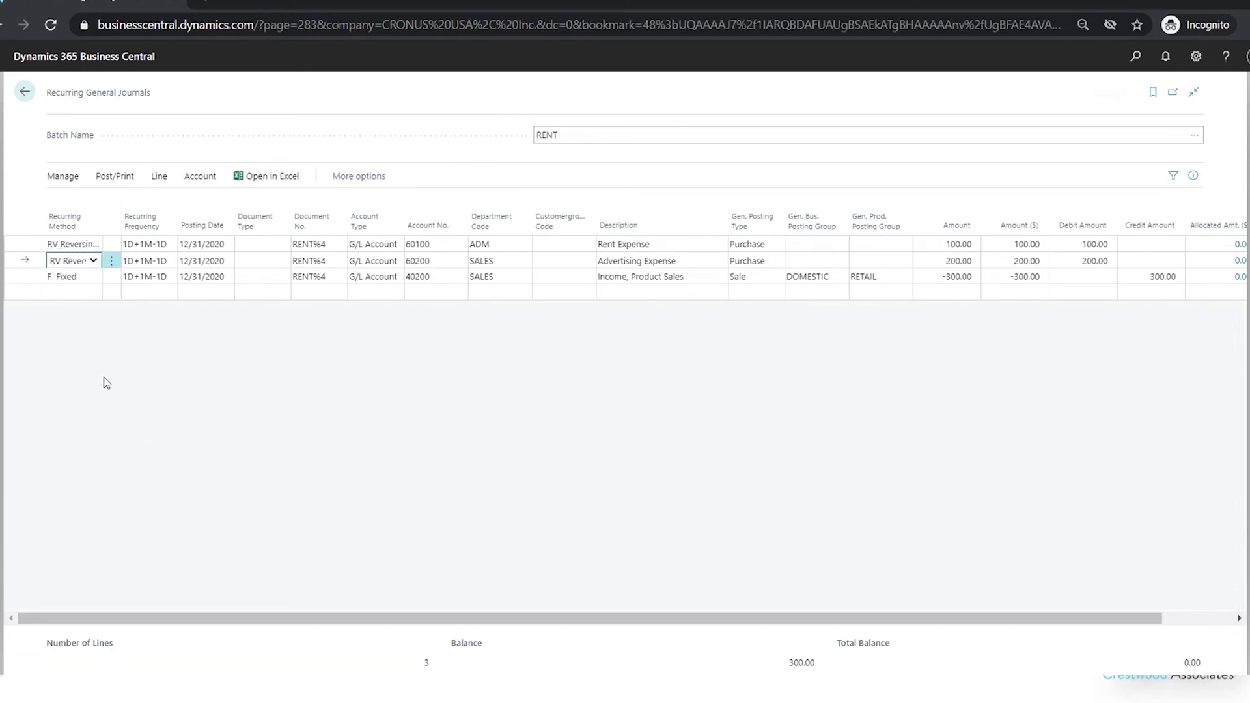
{"action": "left_click", "coordinate": [96, 276]}
{"action": "left_click", "coordinate": [95, 277]}
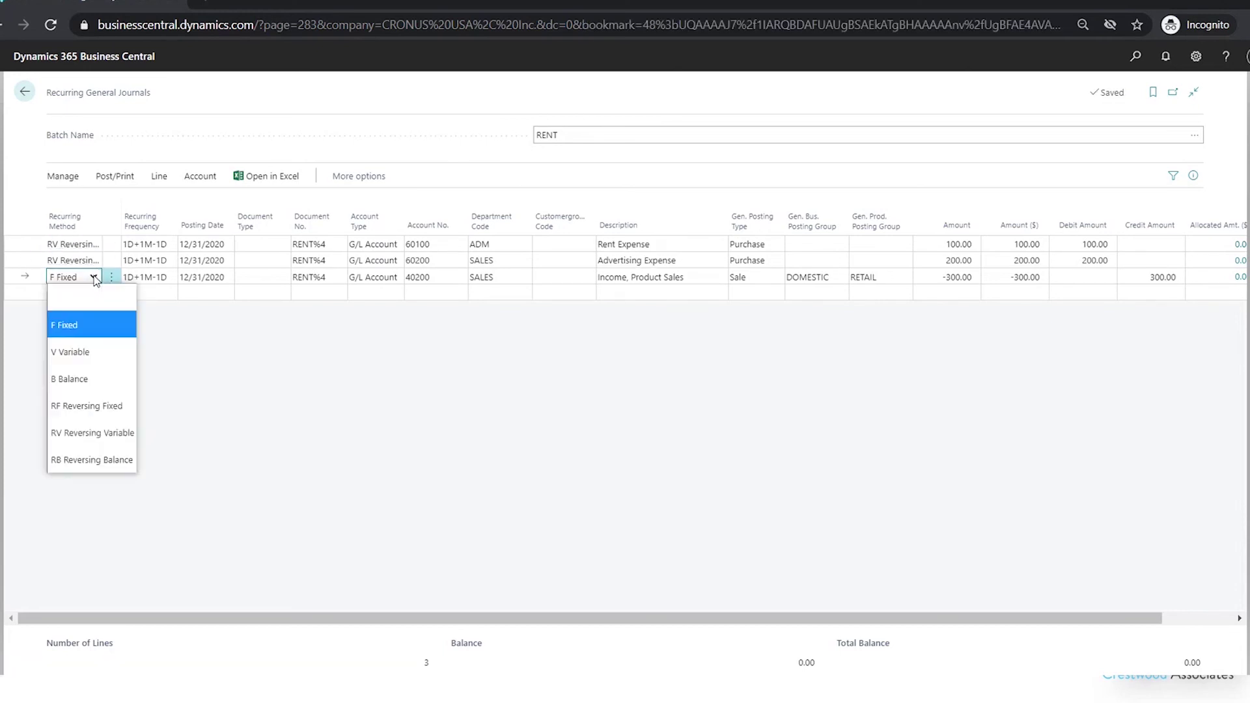
{"action": "left_click", "coordinate": [119, 435]}
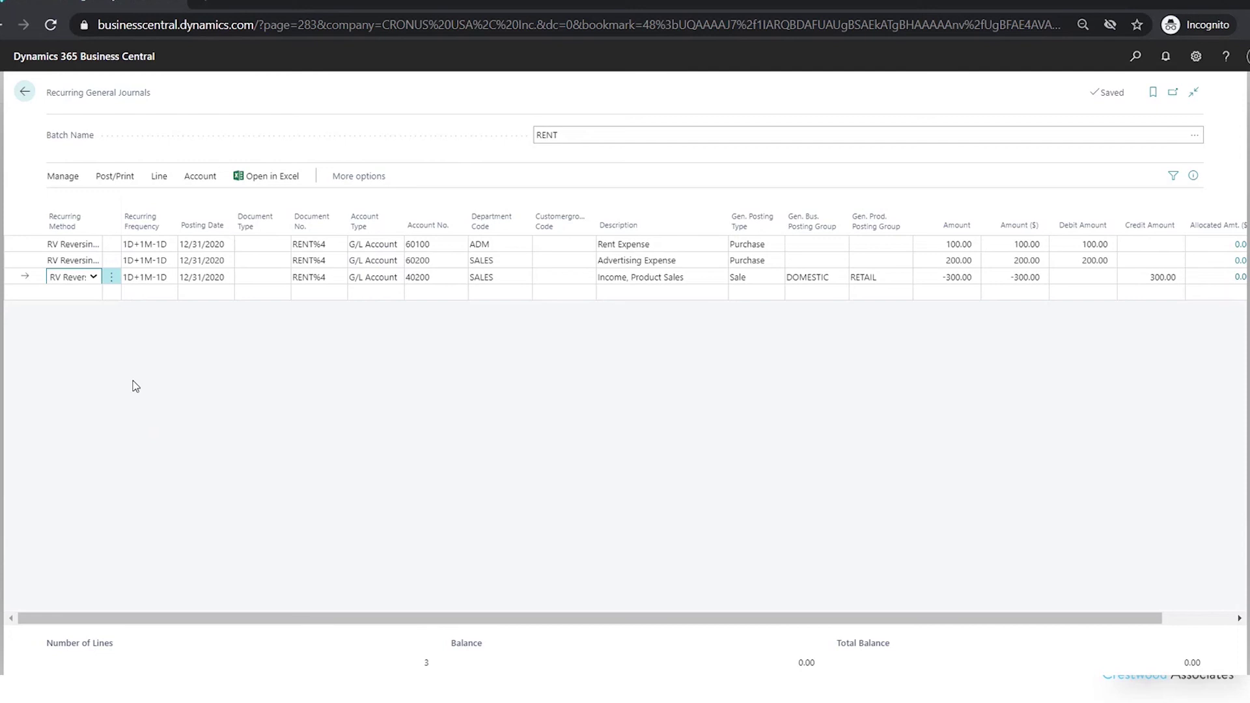
Set the posting date of all three RENT journal lines to 11/30/2020.
{"action": "left_click", "coordinate": [200, 244]}
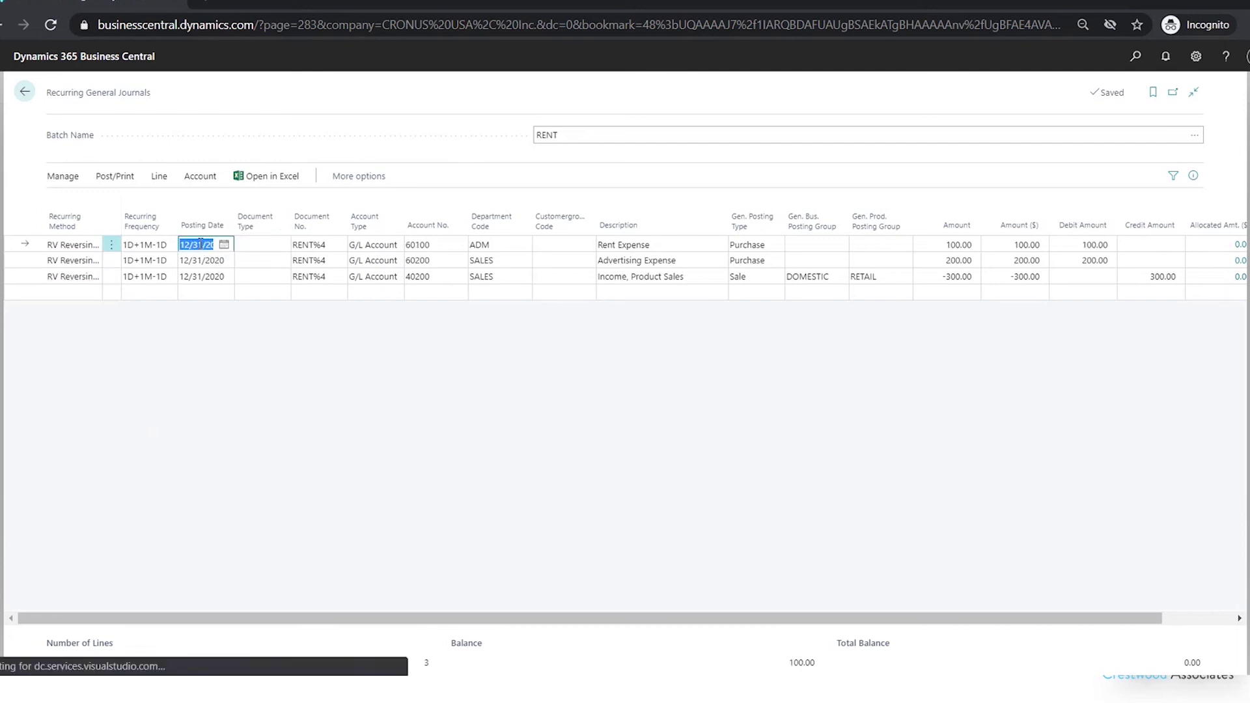
{"action": "type", "text": "11/3"}
{"action": "type", "text": "0"}
{"action": "left_click", "coordinate": [207, 259]}
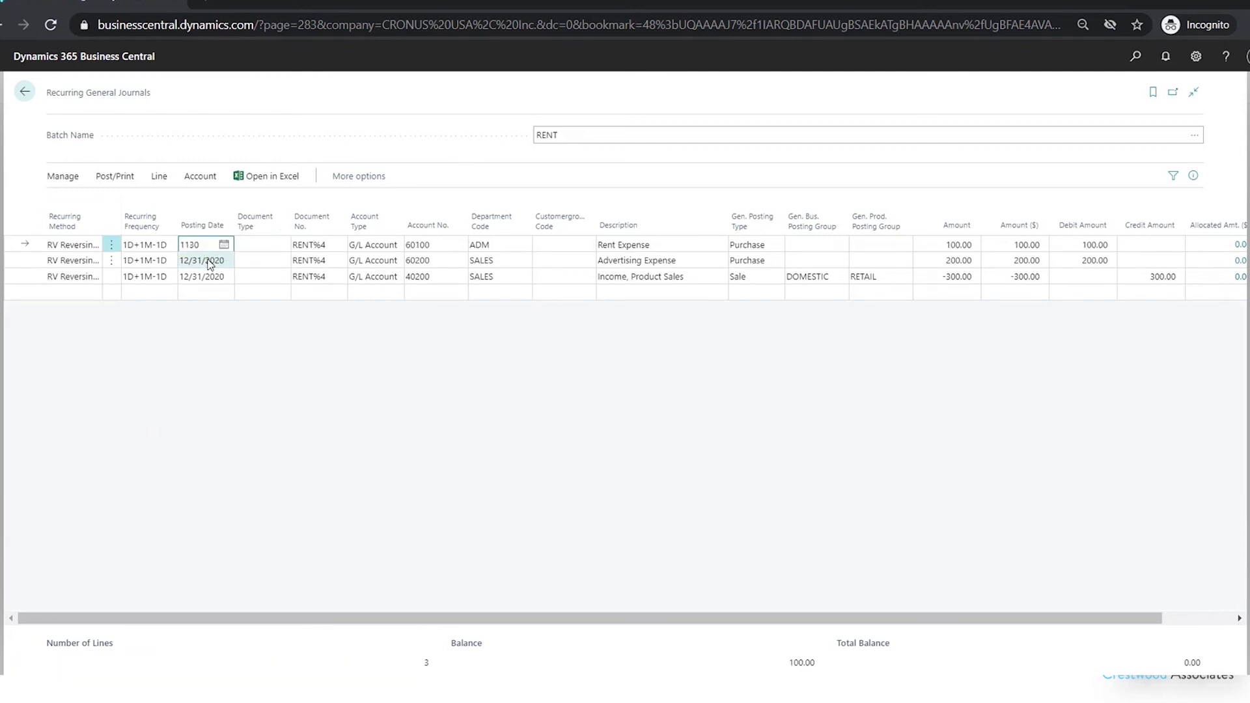
{"action": "type", "text": "1130"}
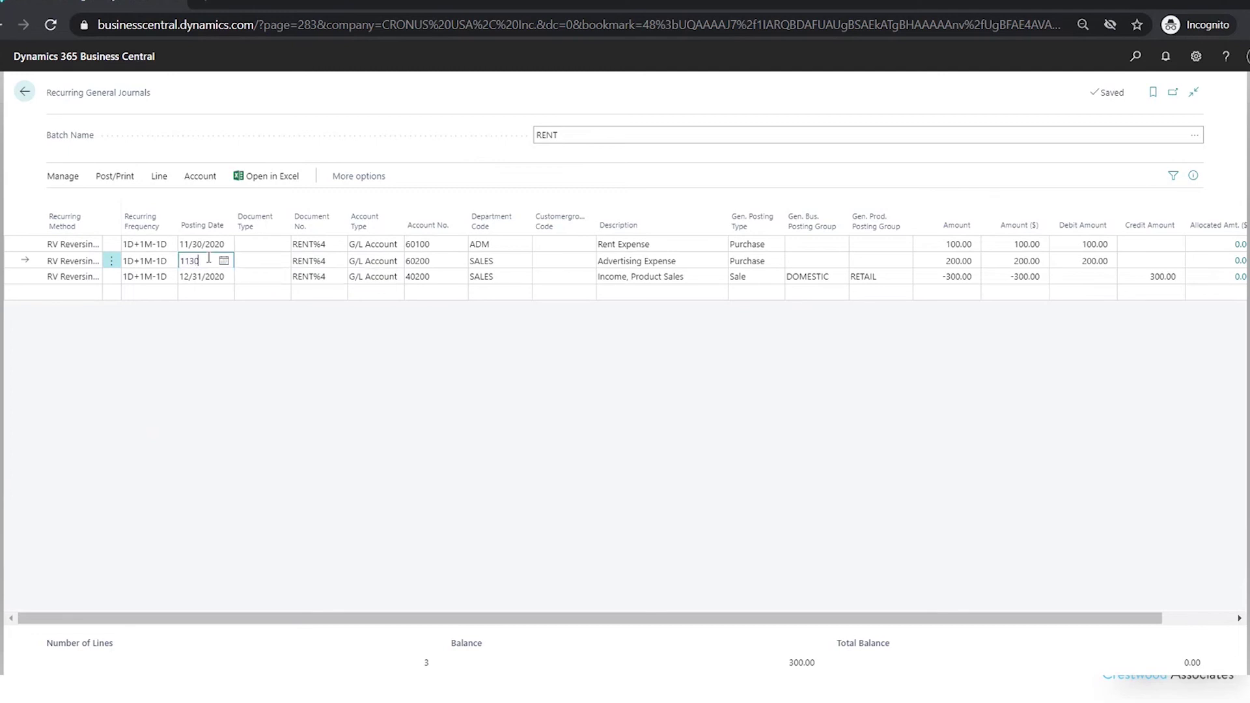
{"action": "left_click", "coordinate": [215, 276]}
{"action": "type", "text": "1130"}
{"action": "left_click", "coordinate": [242, 277]}
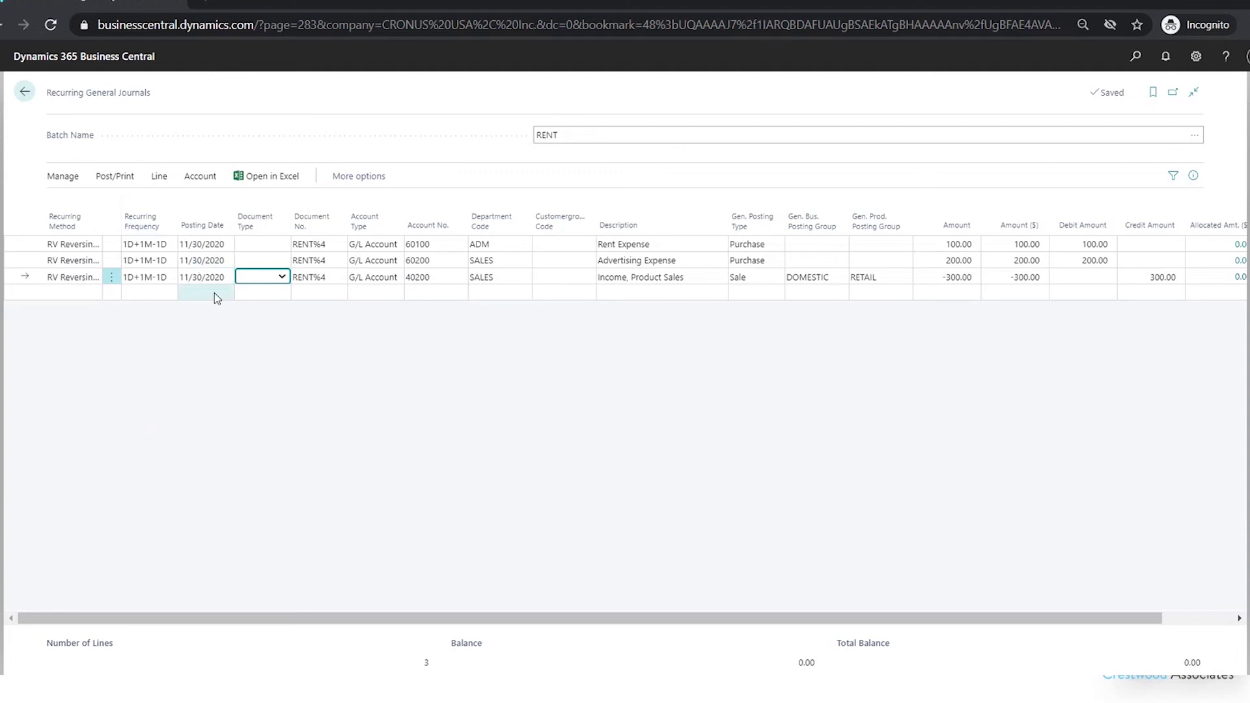
{"action": "left_click", "coordinate": [117, 176]}
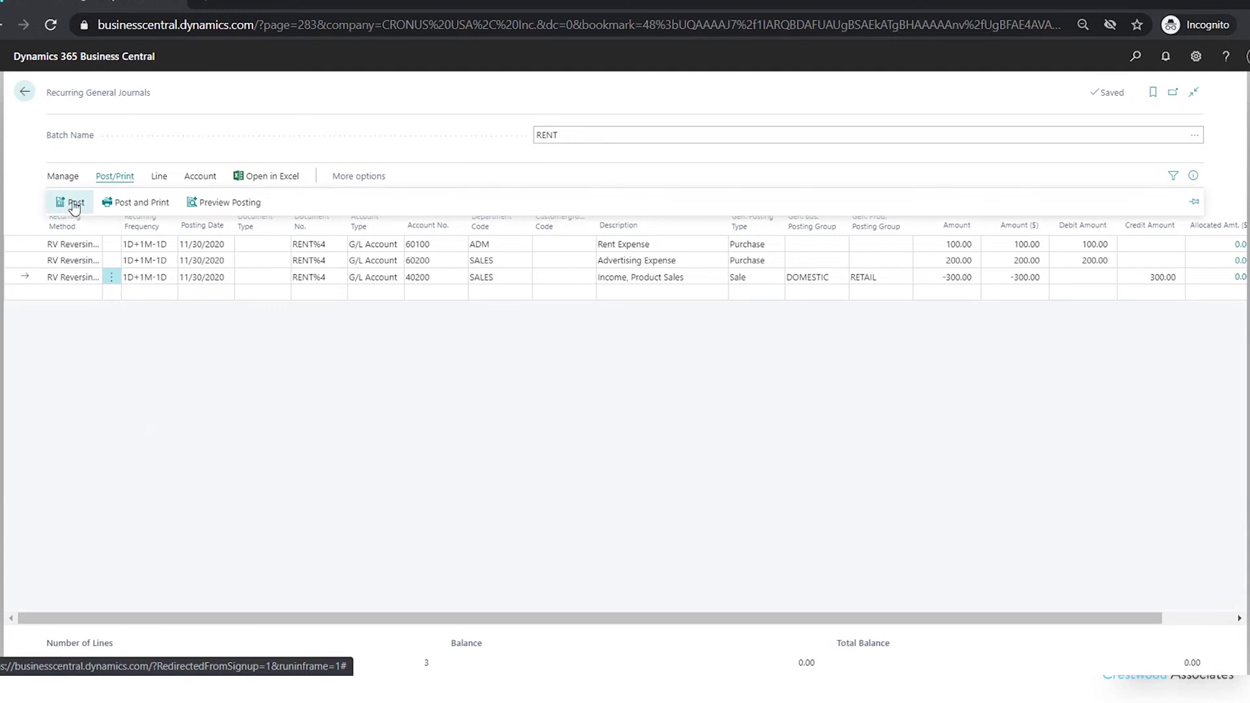
{"action": "left_click", "coordinate": [75, 203]}
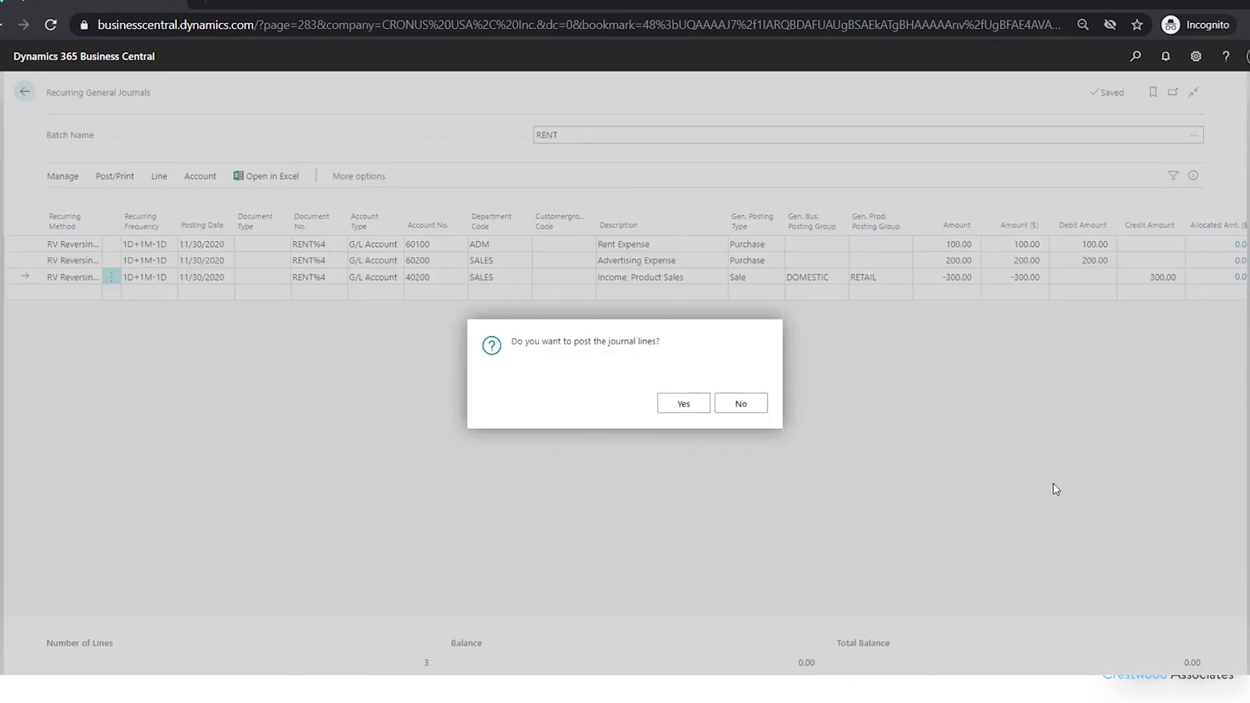
{"action": "left_click", "coordinate": [767, 409]}
Preview the posting of the RENT journal, examine the original and reversing G/L entries, and close the preview.
{"action": "left_click", "coordinate": [114, 177]}
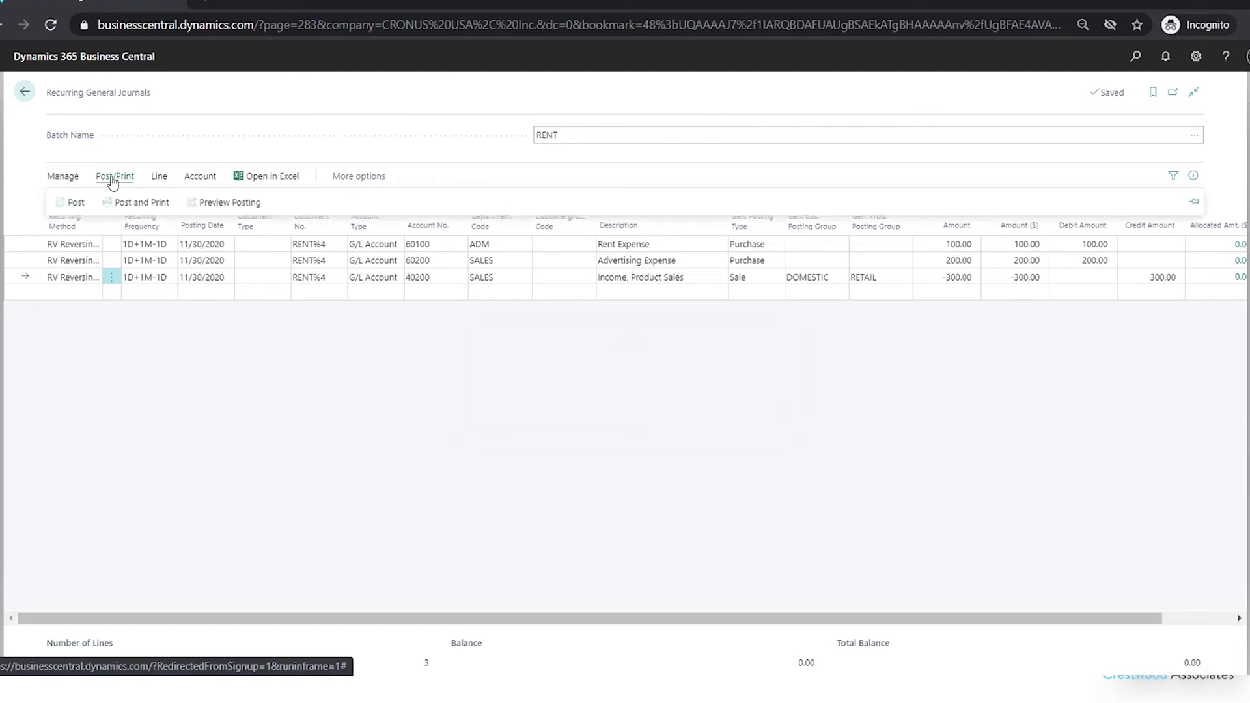
{"action": "left_click", "coordinate": [218, 204]}
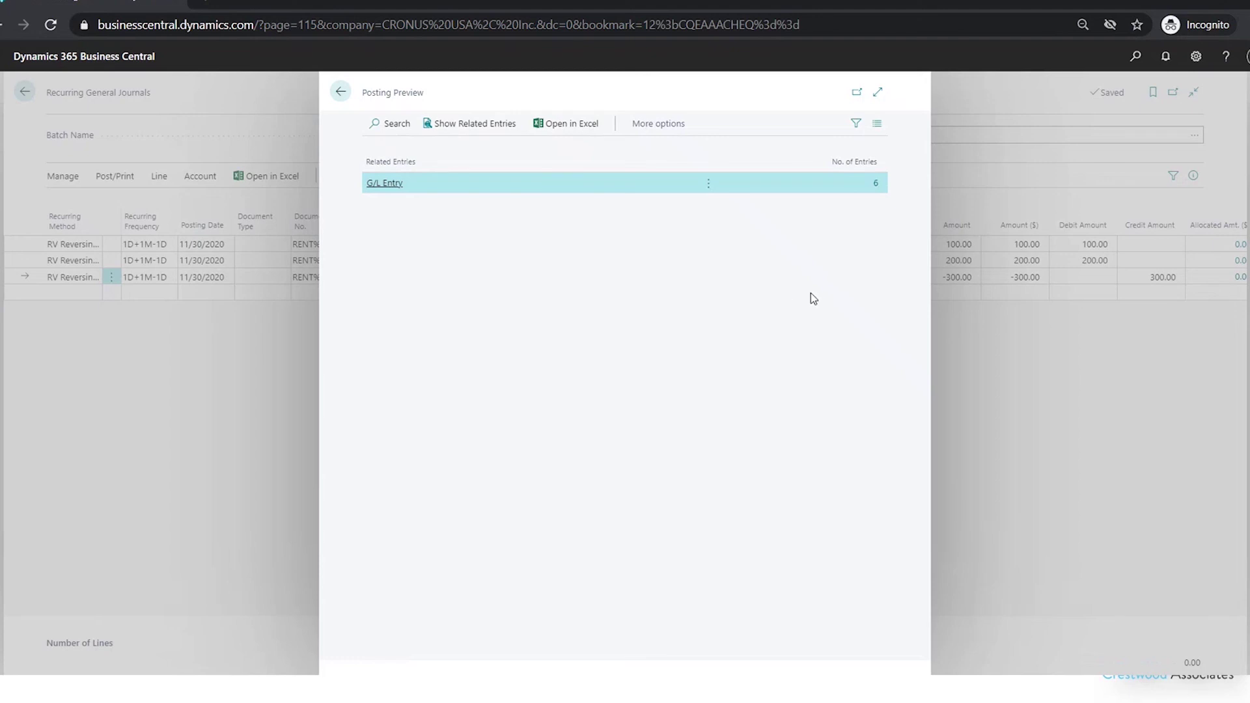
{"action": "left_click", "coordinate": [875, 184]}
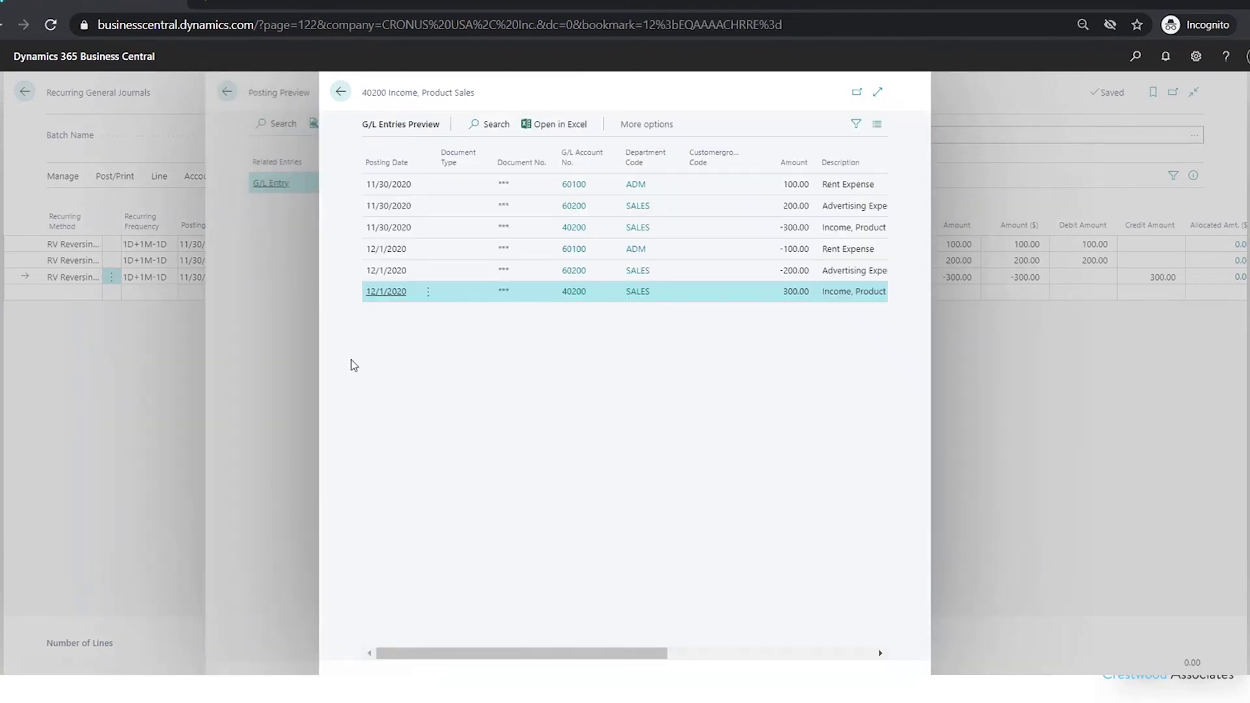
{"action": "left_click", "coordinate": [733, 190]}
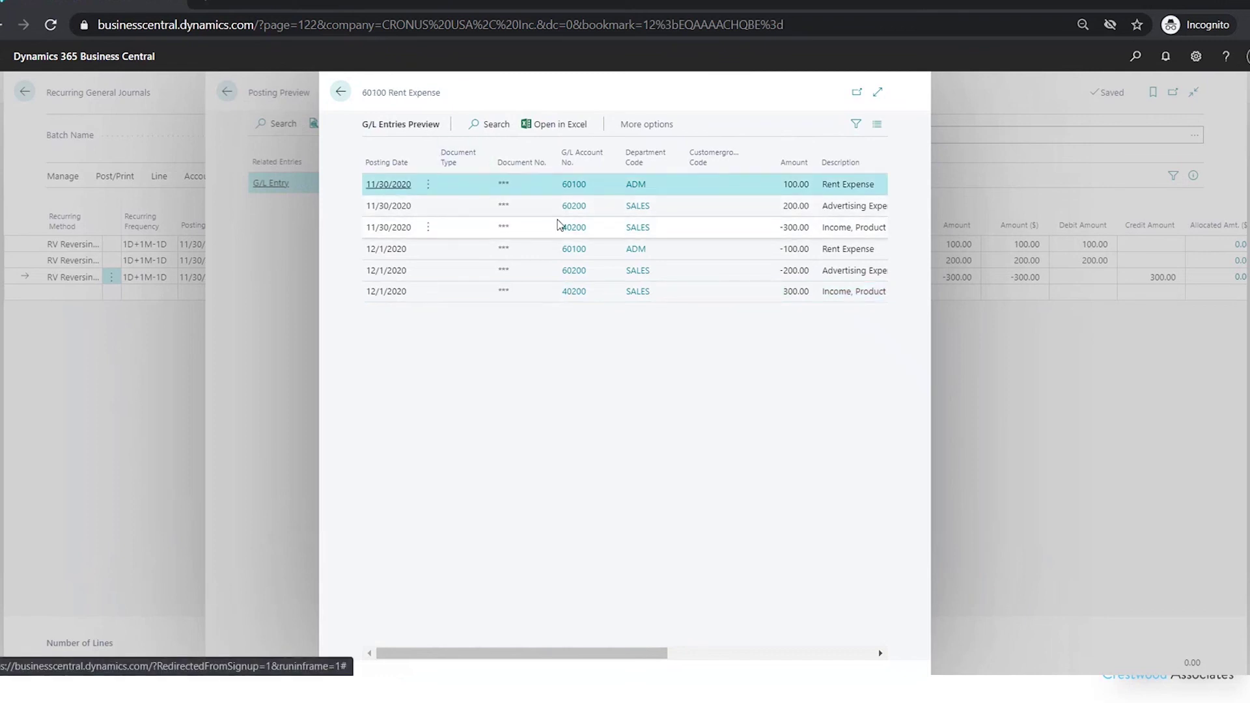
{"action": "left_click", "coordinate": [450, 254]}
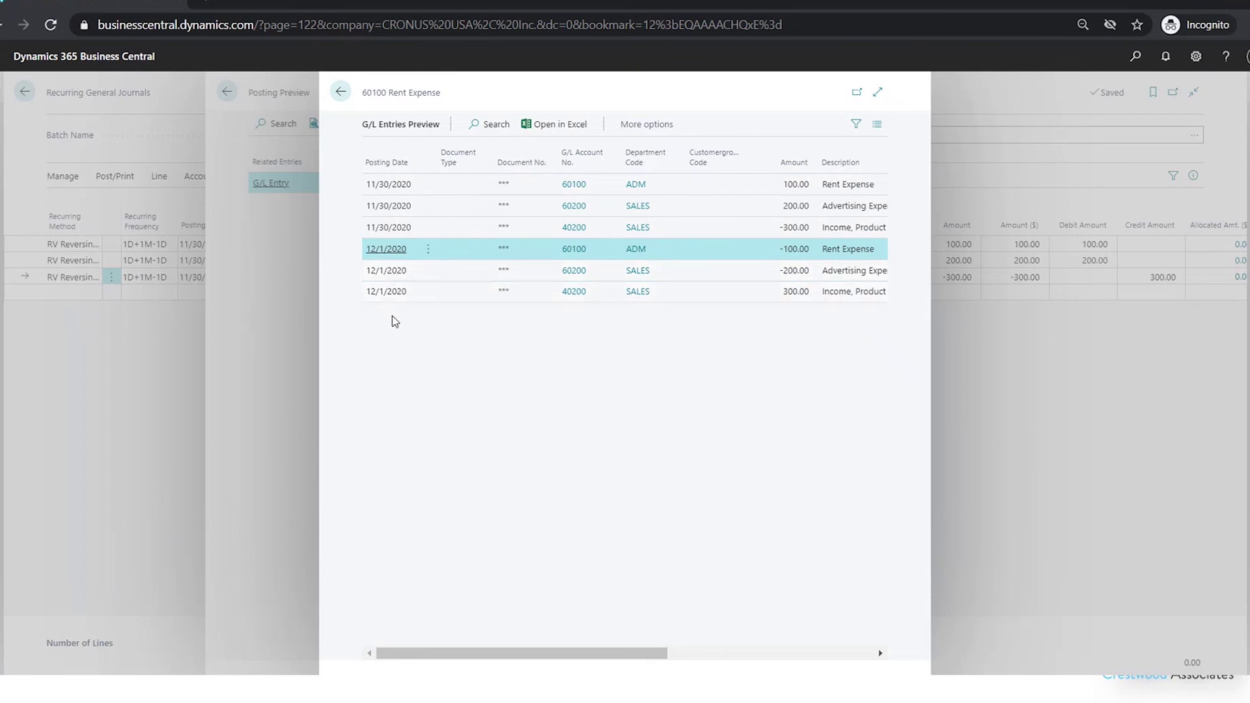
{"action": "left_click", "coordinate": [340, 91]}
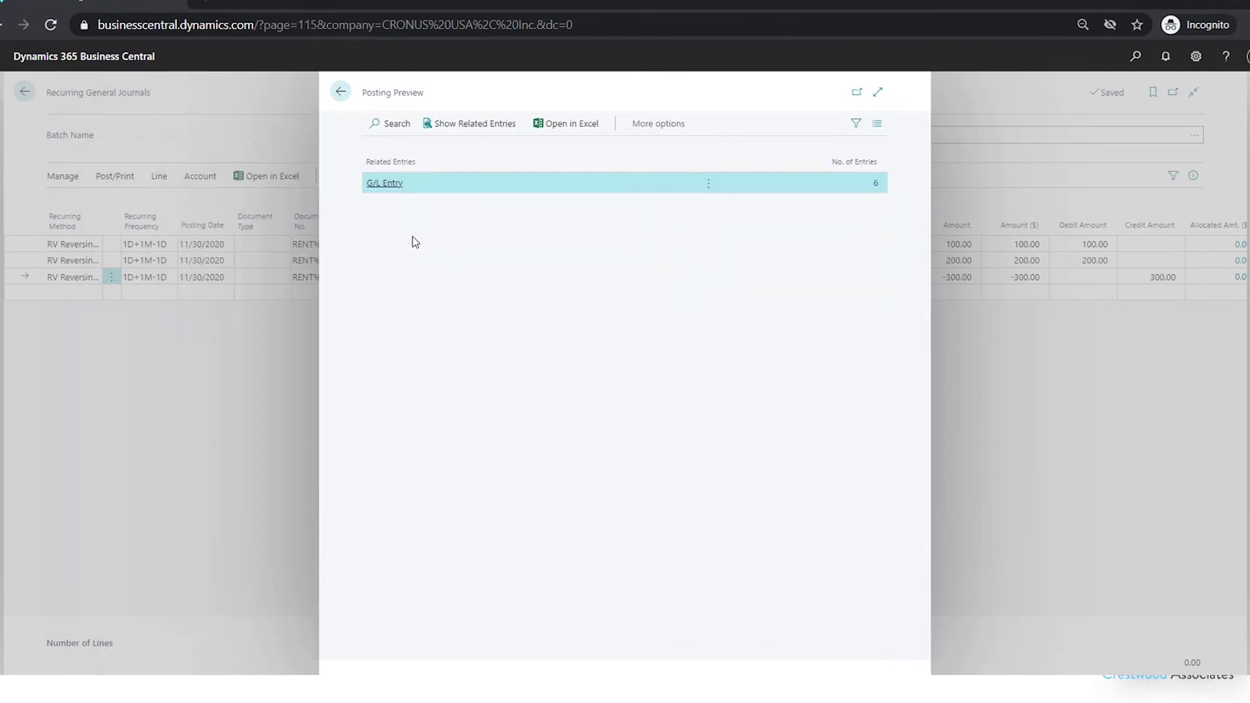
{"action": "left_click", "coordinate": [339, 91]}
Post the RENT recurring journal lines dated 11/30/2020 and acknowledge the posting.
{"action": "left_click", "coordinate": [120, 175]}
{"action": "left_click", "coordinate": [65, 202]}
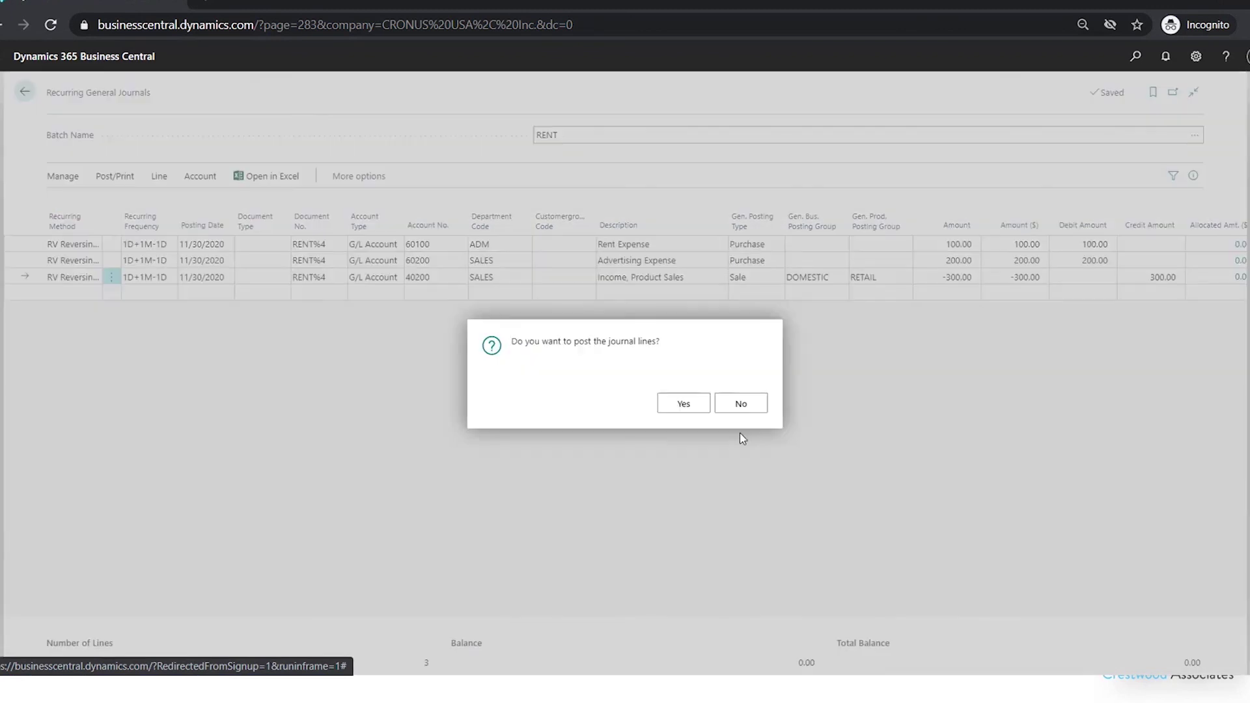
{"action": "left_click", "coordinate": [679, 404]}
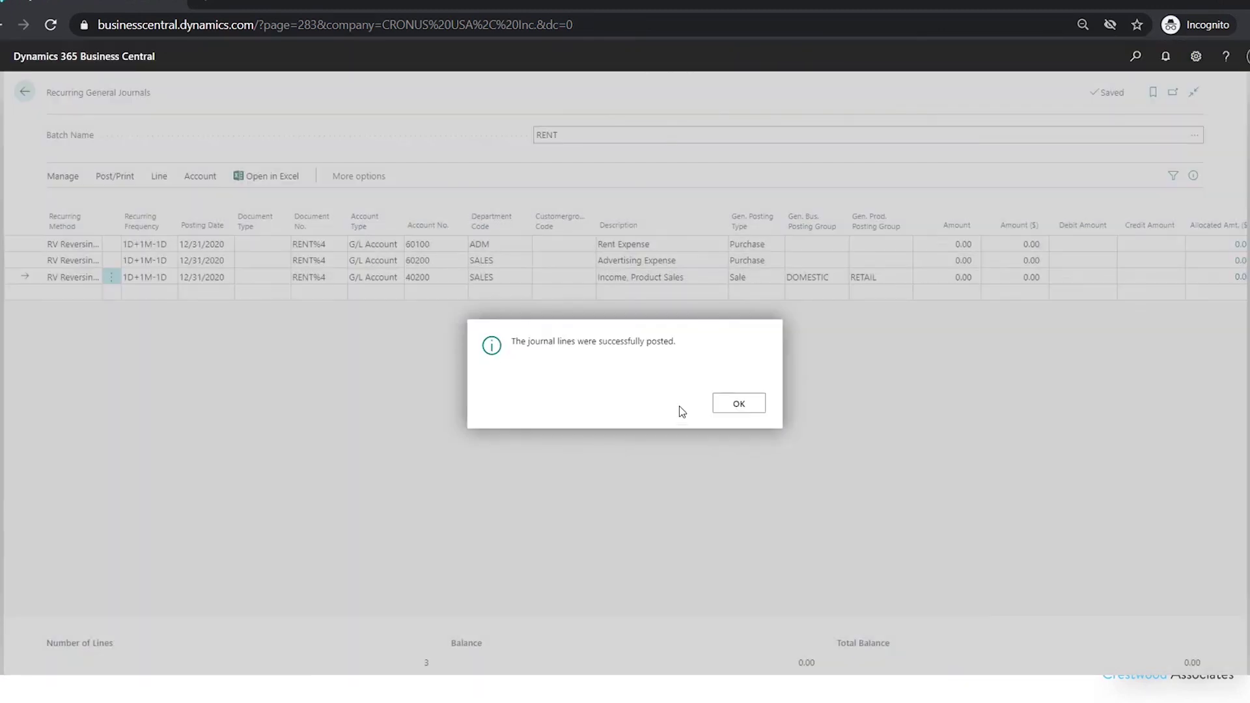
{"action": "left_click", "coordinate": [740, 404]}
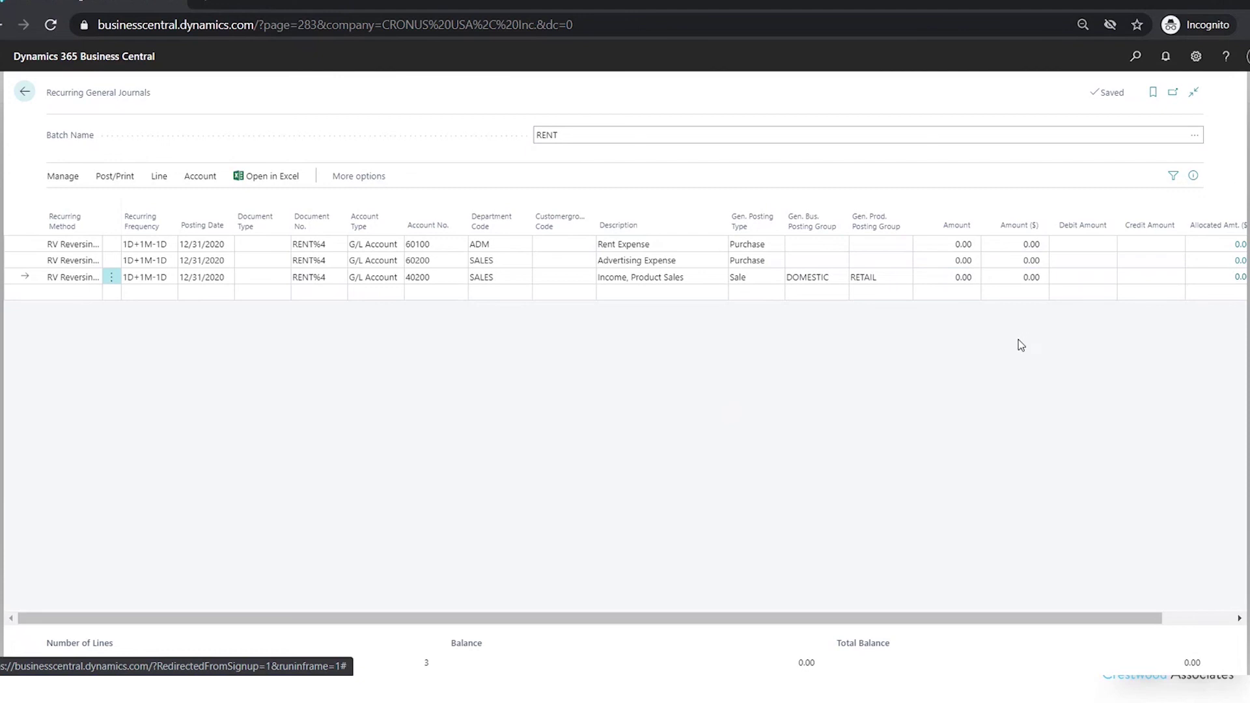
Look up the G/L Registers, review the general ledger entries of the latest RENT register, and return to the General Journals batch list.
{"action": "left_click", "coordinate": [25, 92]}
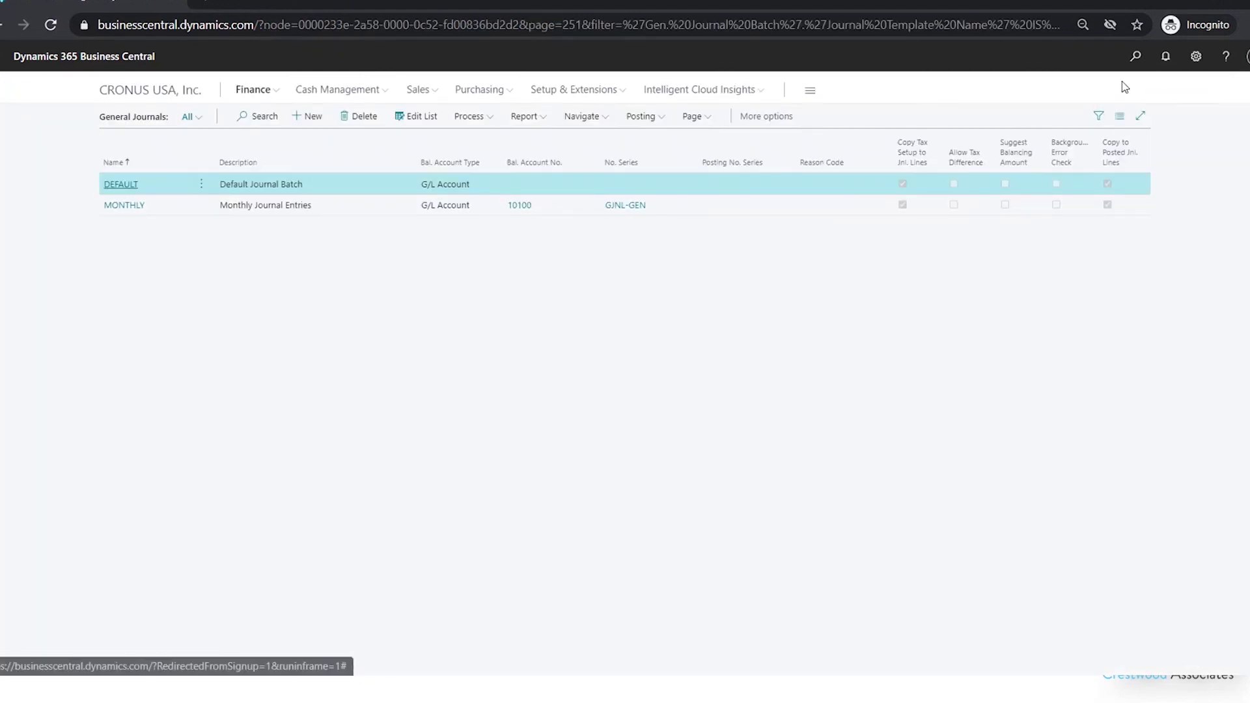
{"action": "left_click", "coordinate": [1136, 56]}
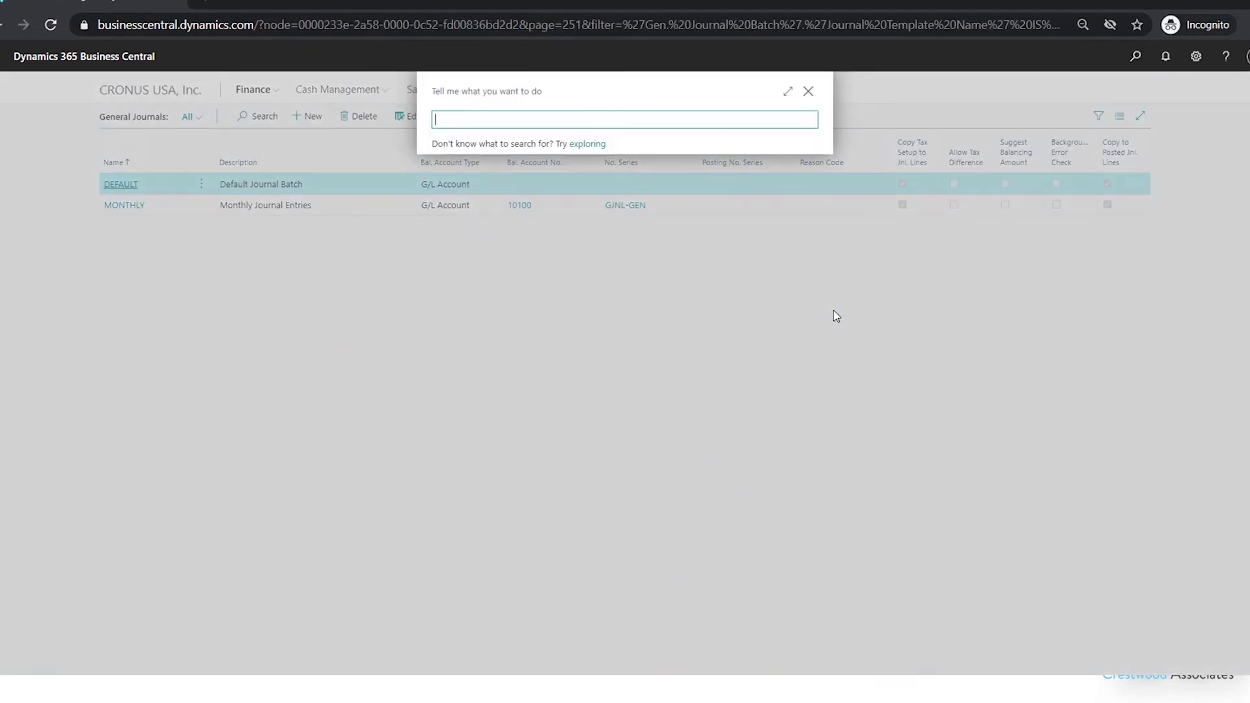
{"action": "type", "text": "G/L"}
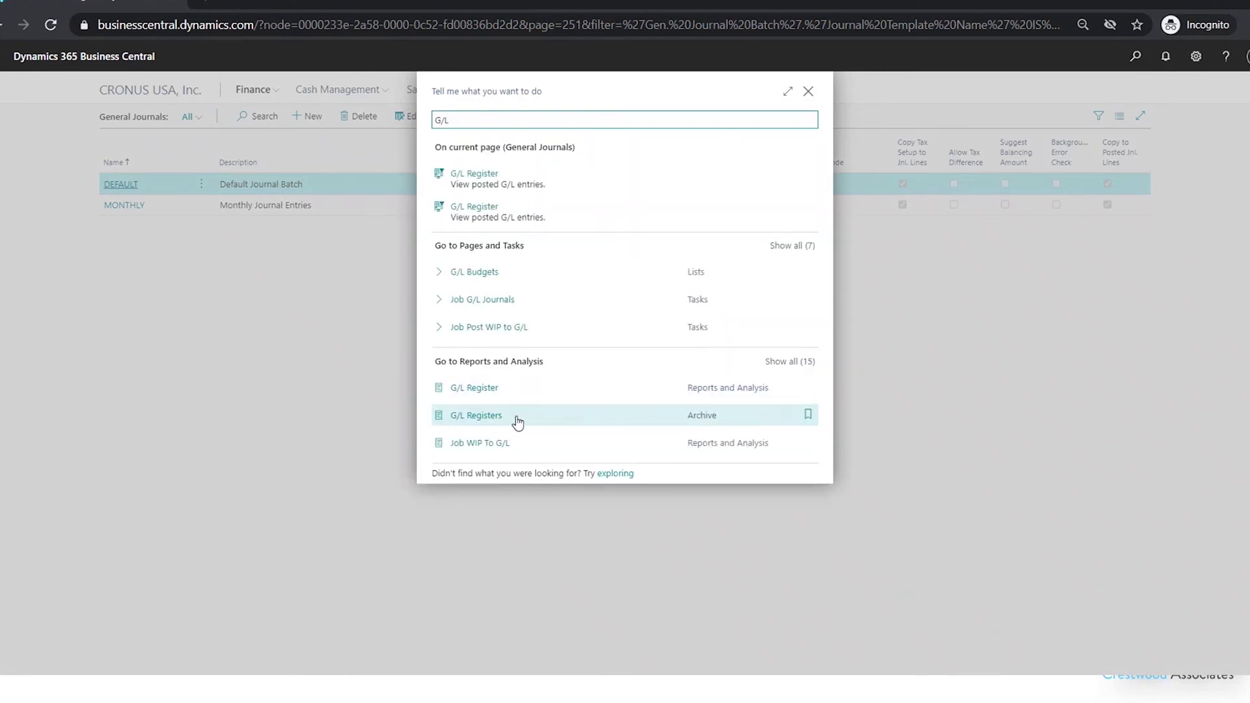
{"action": "left_click", "coordinate": [476, 416]}
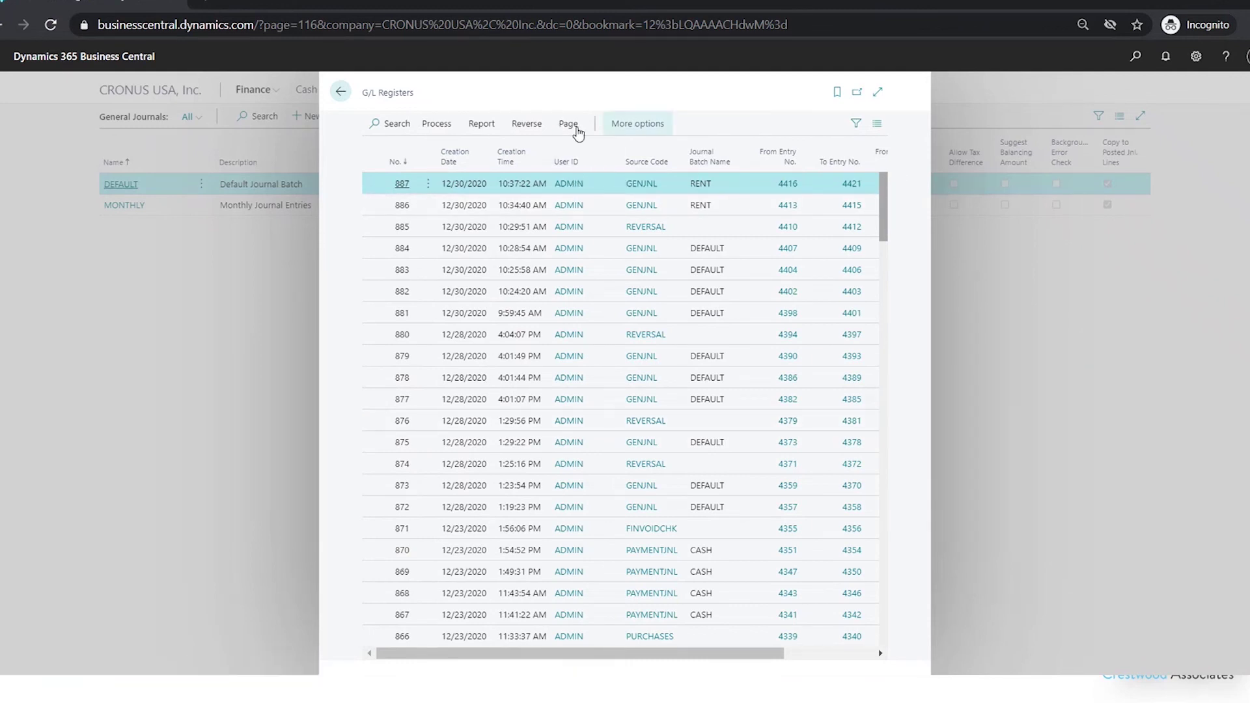
{"action": "left_click", "coordinate": [401, 184]}
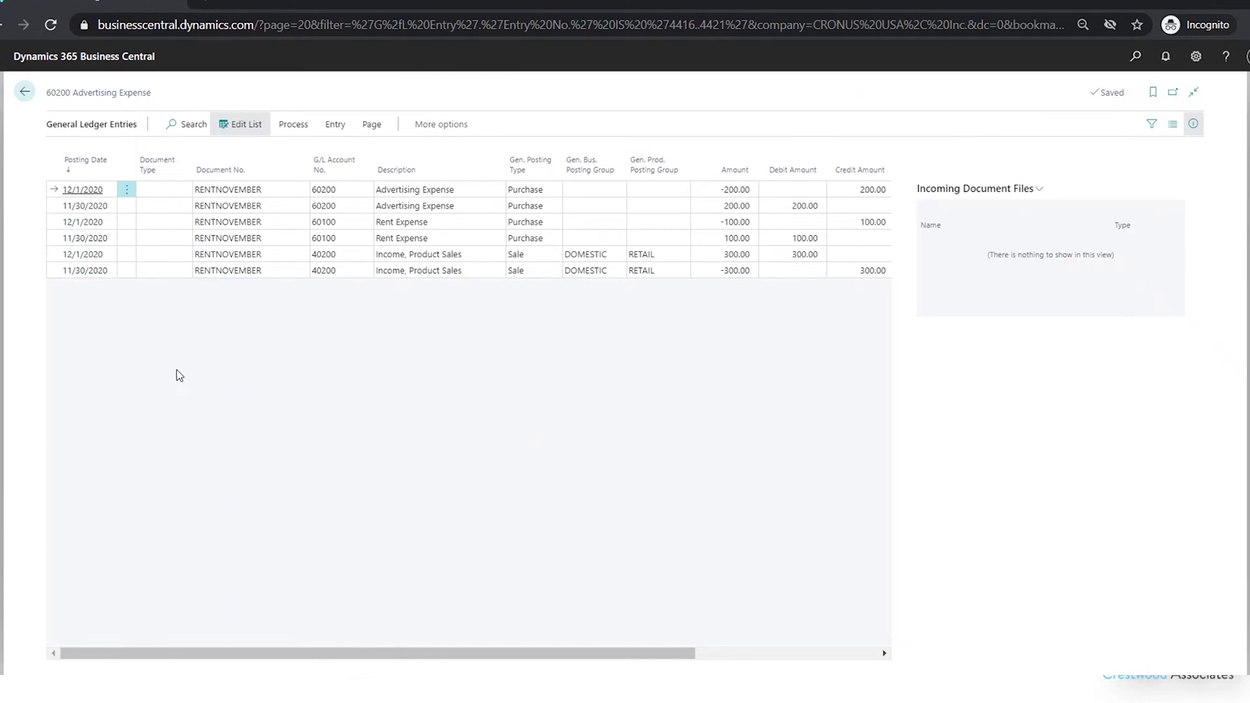
{"action": "left_click", "coordinate": [25, 94]}
{"action": "left_click", "coordinate": [335, 96]}
Look up the General Ledger Entries, sort them by posting date in descending order, and examine the RENTNOVEMBER entries for 11/30/2020 and 12/1/2020.
{"action": "left_click", "coordinate": [1134, 57]}
{"action": "type", "text": "GENER"}
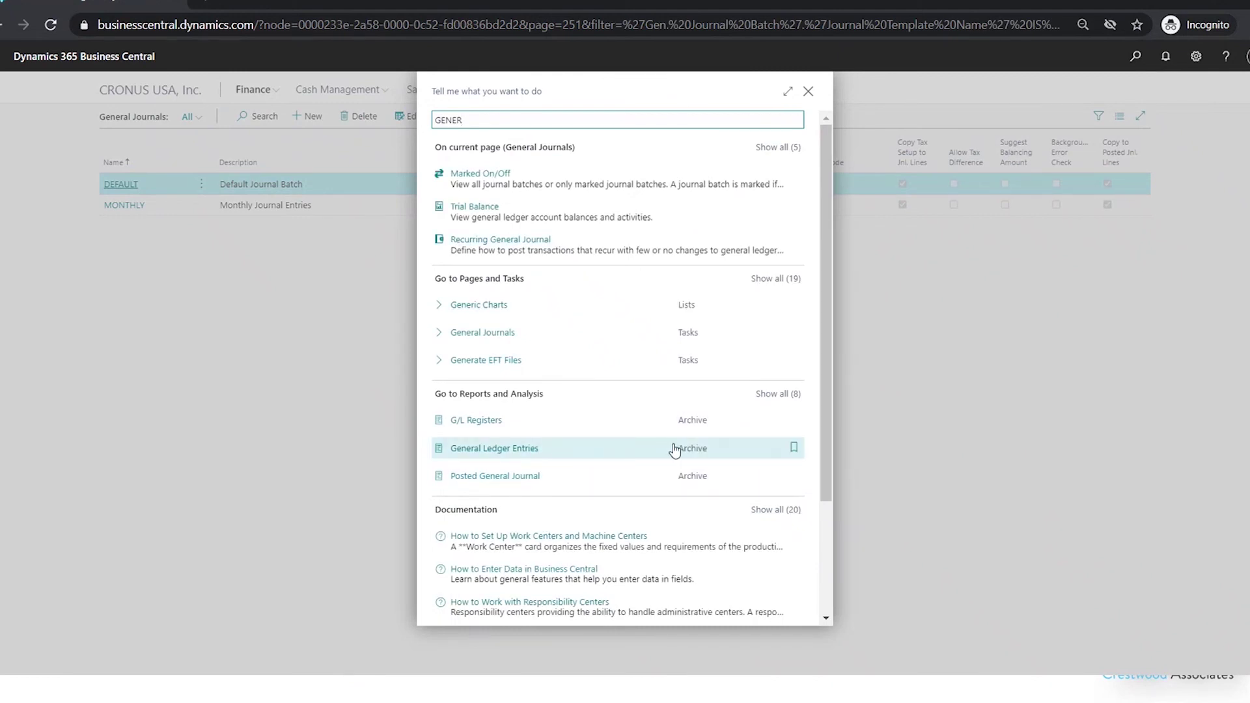
{"action": "left_click", "coordinate": [498, 449]}
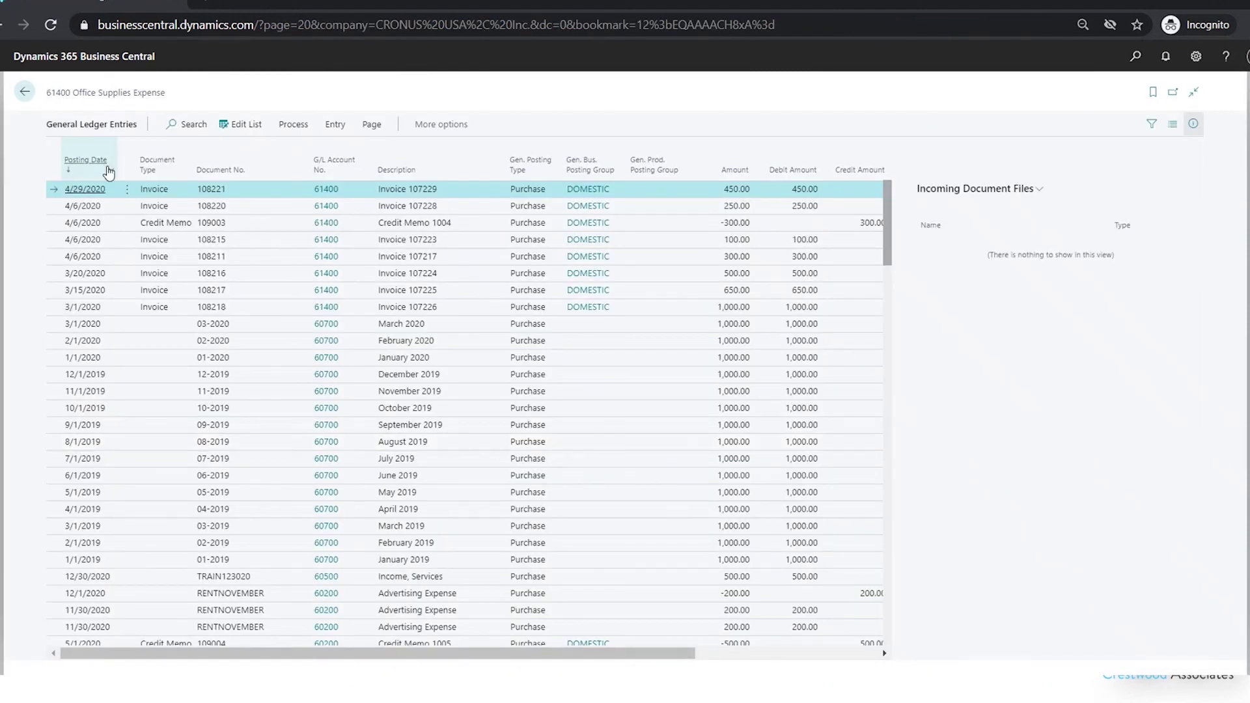
{"action": "left_click", "coordinate": [109, 169]}
{"action": "left_click", "coordinate": [96, 217]}
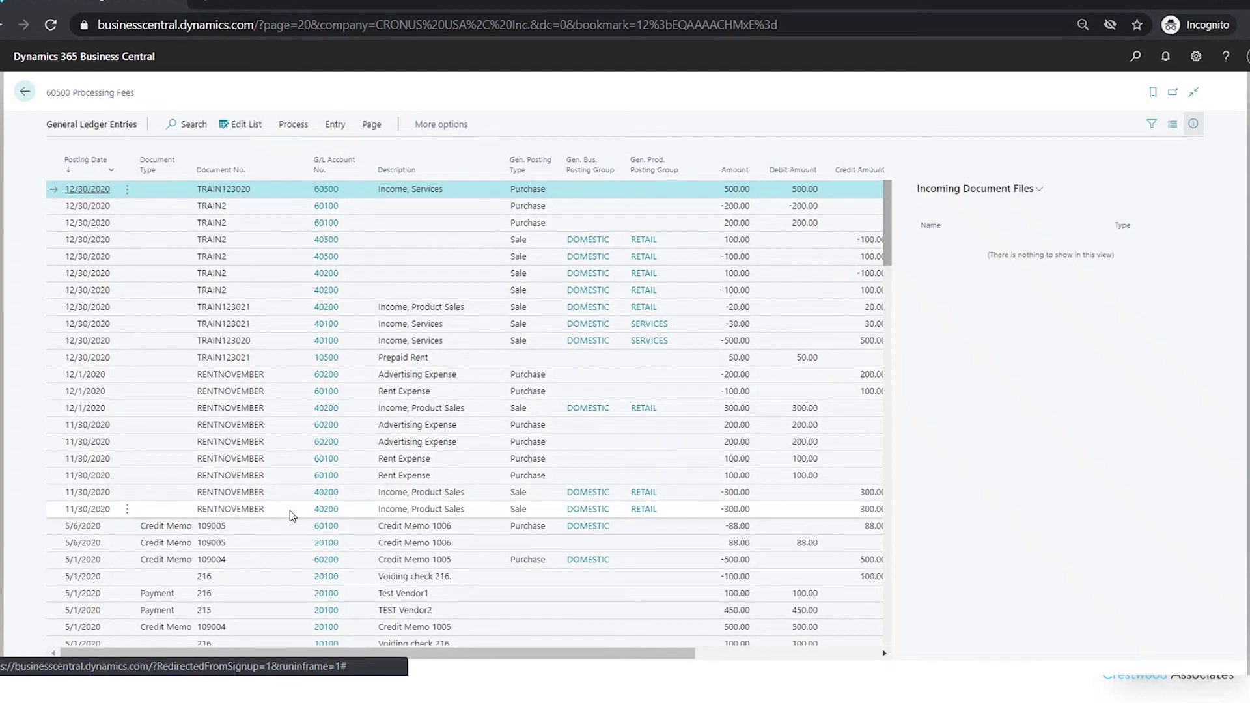
{"action": "left_click", "coordinate": [285, 426]}
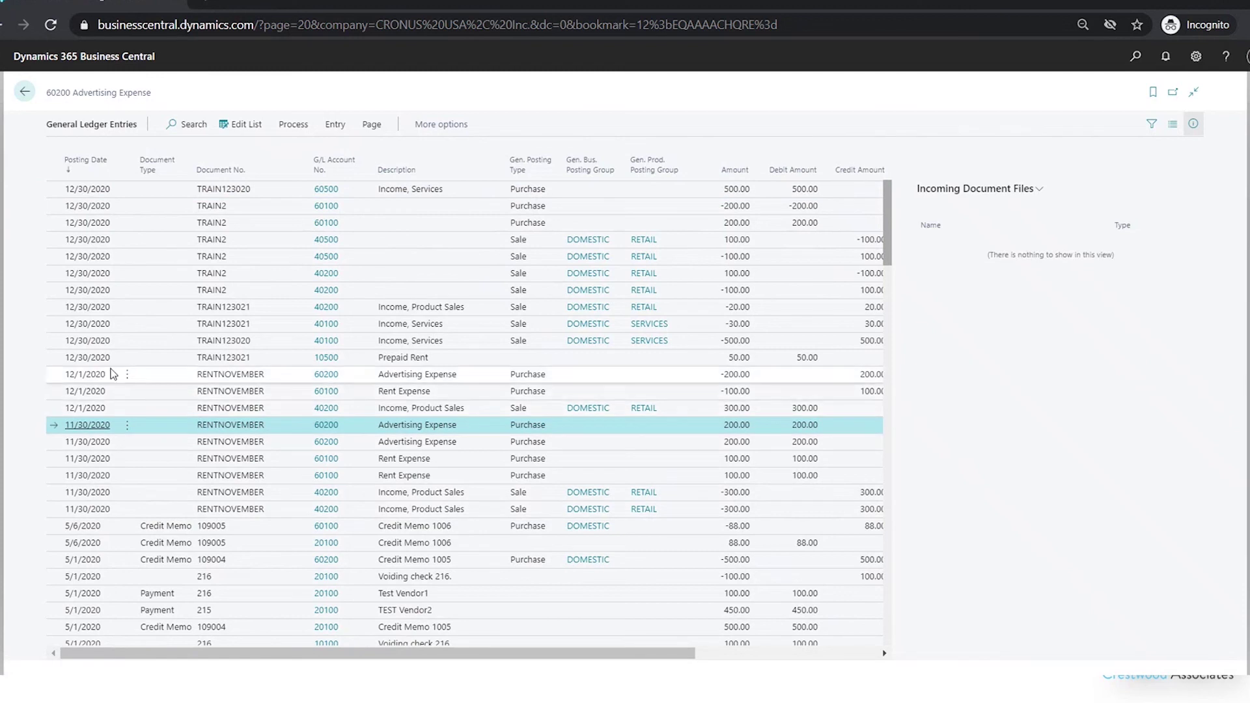
{"action": "left_click", "coordinate": [178, 377]}
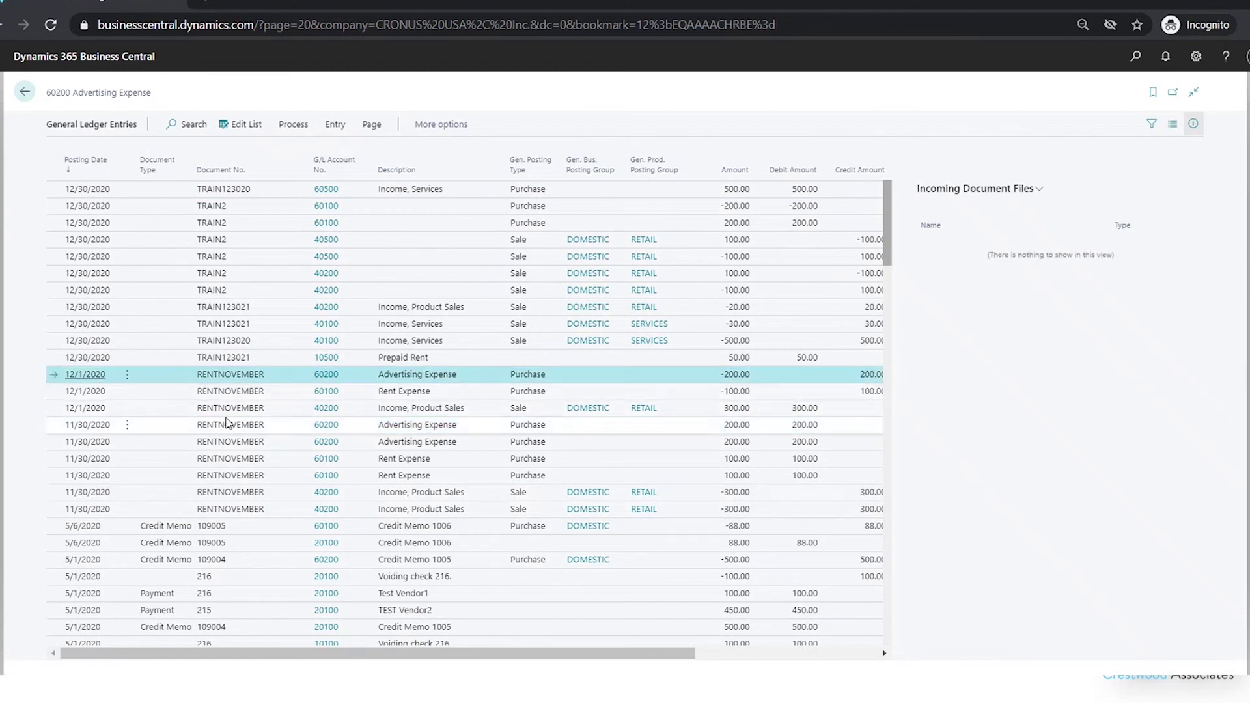